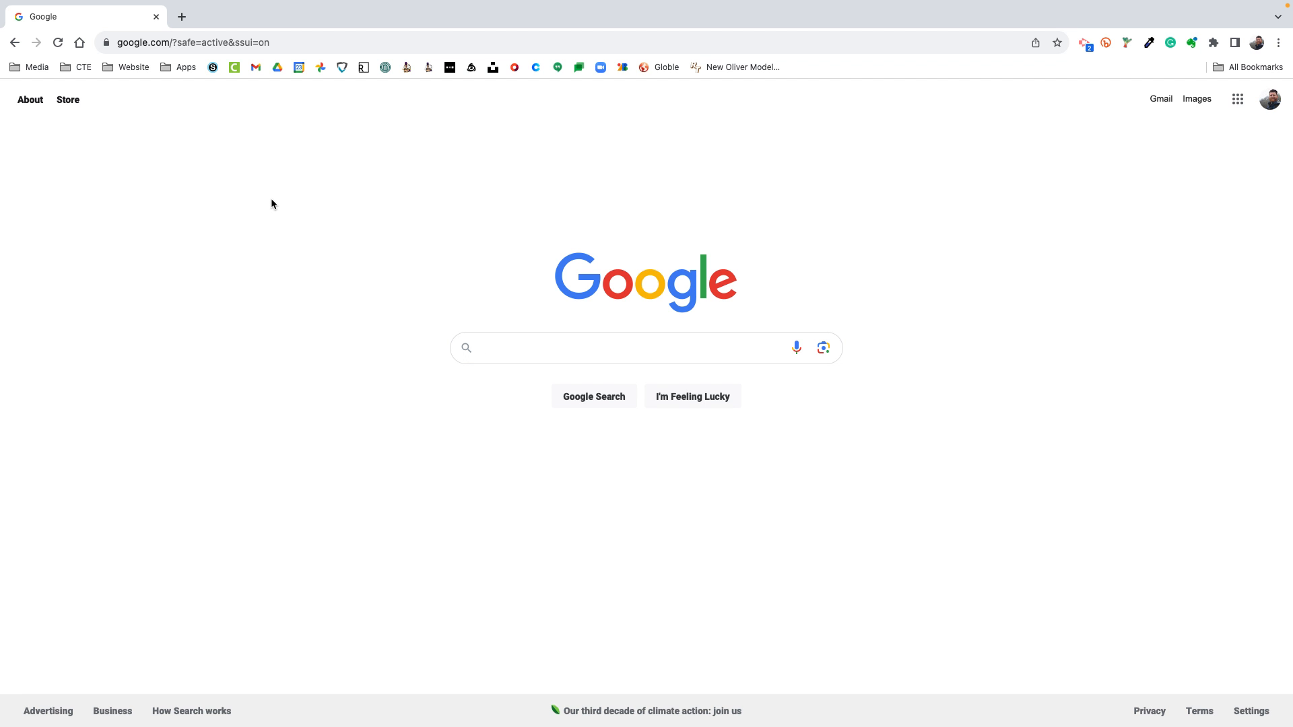
Open new.express.adobe.com in the browser
click(286, 44)
drag(285, 44, 277, 44)
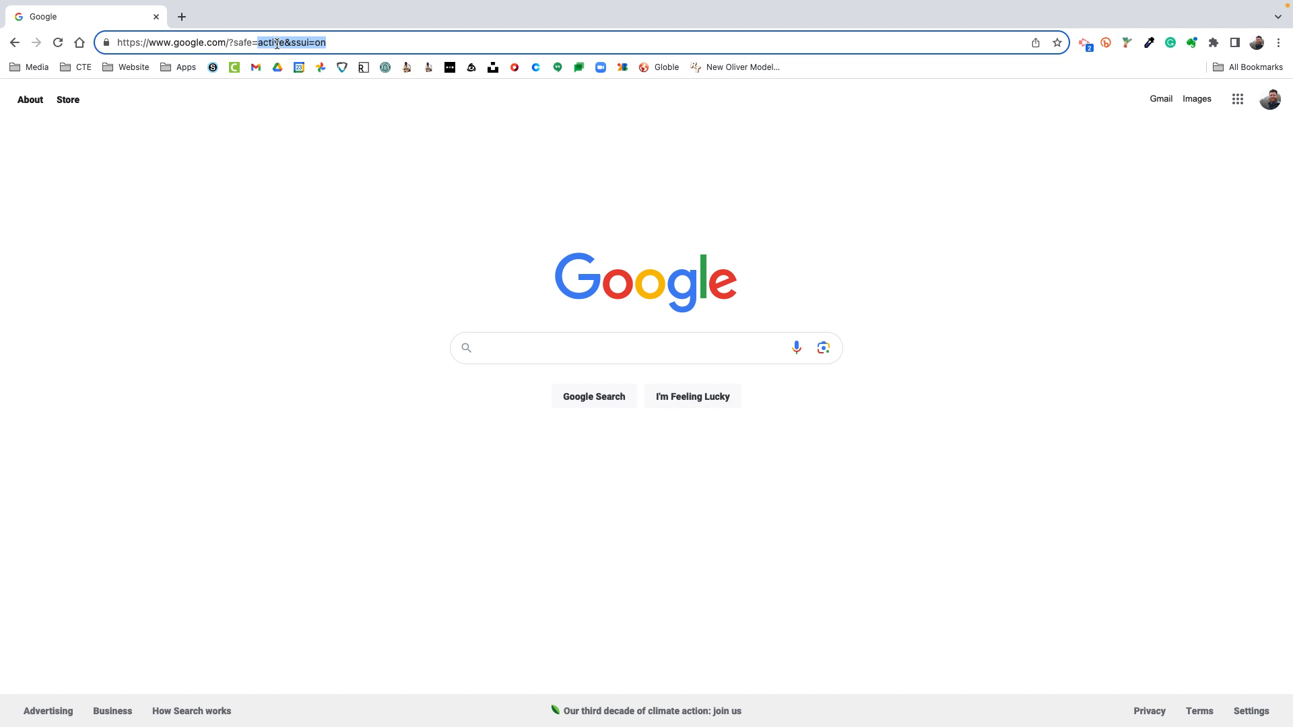
click(334, 45)
key(super+a)
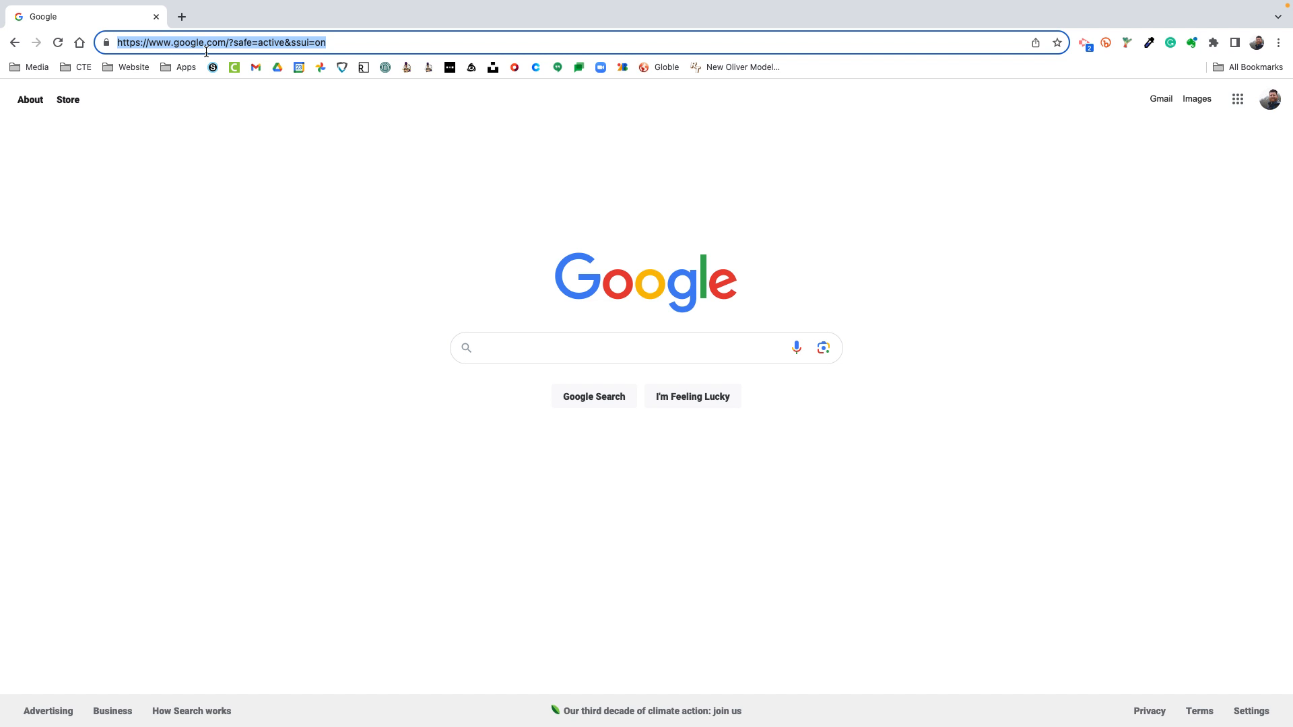
text(new.)
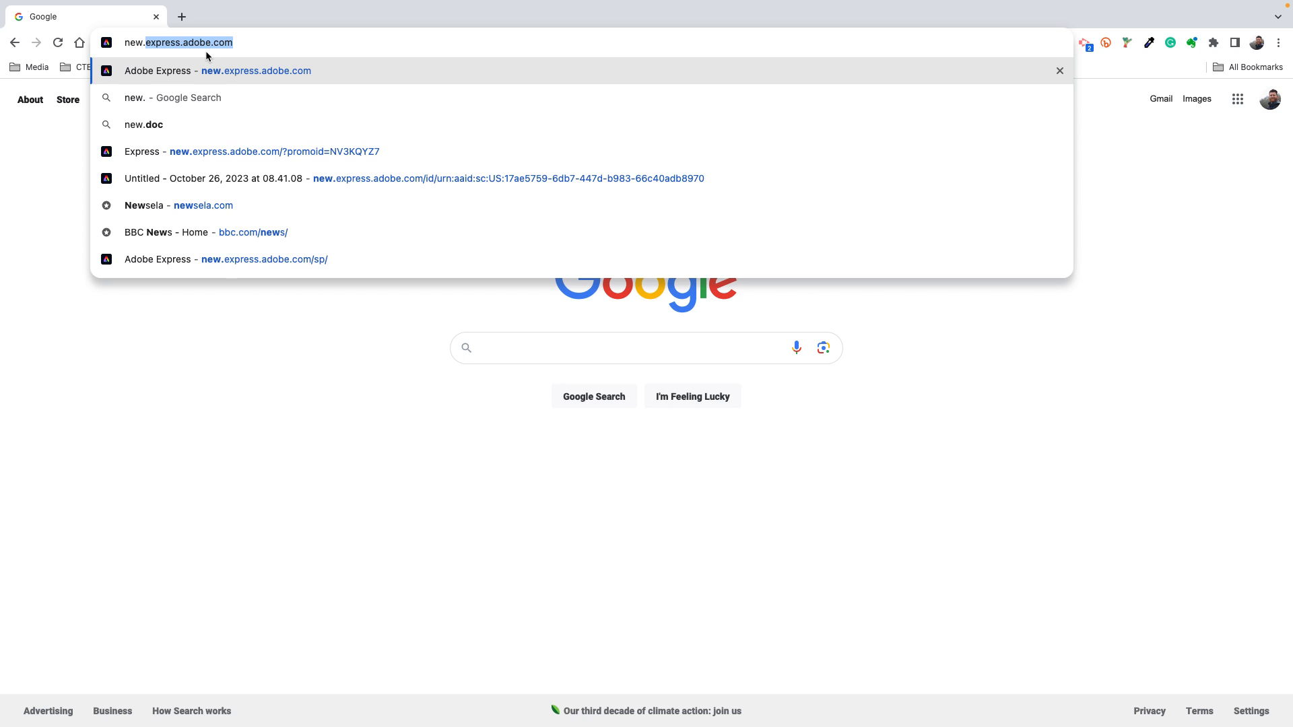
text(express)
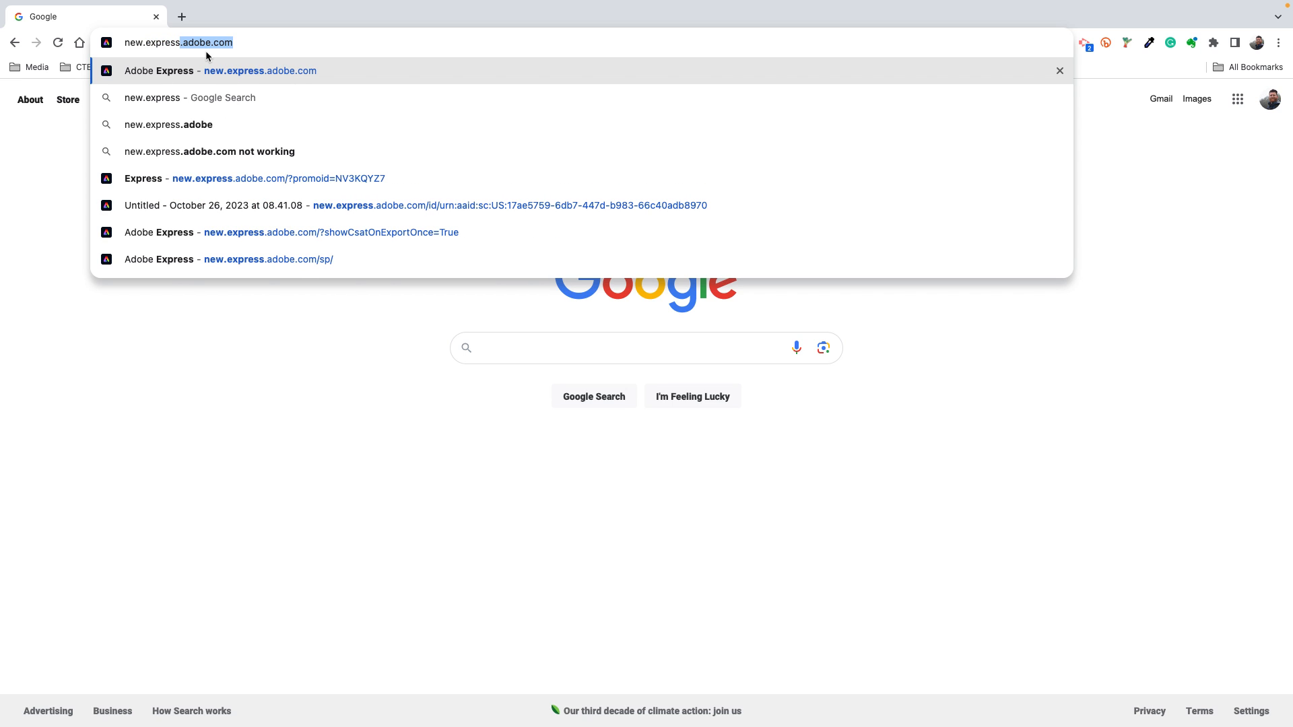
text(.adob)
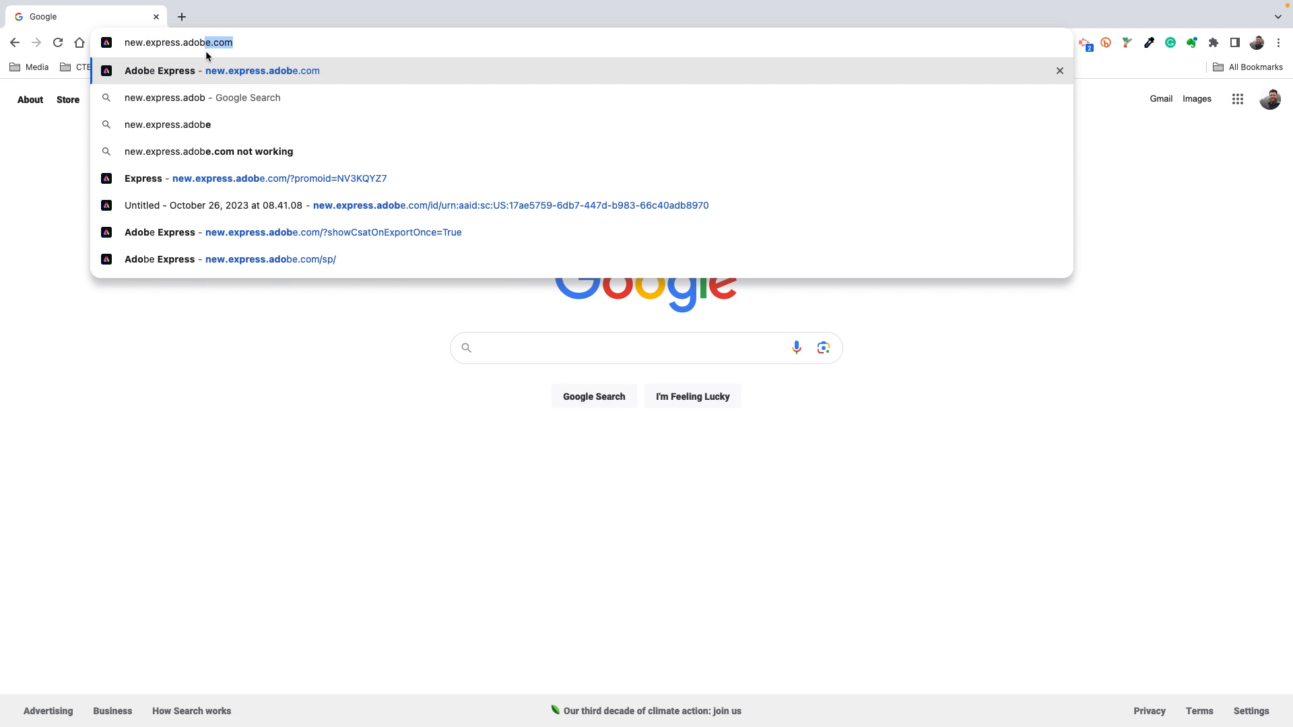
text(e.co)
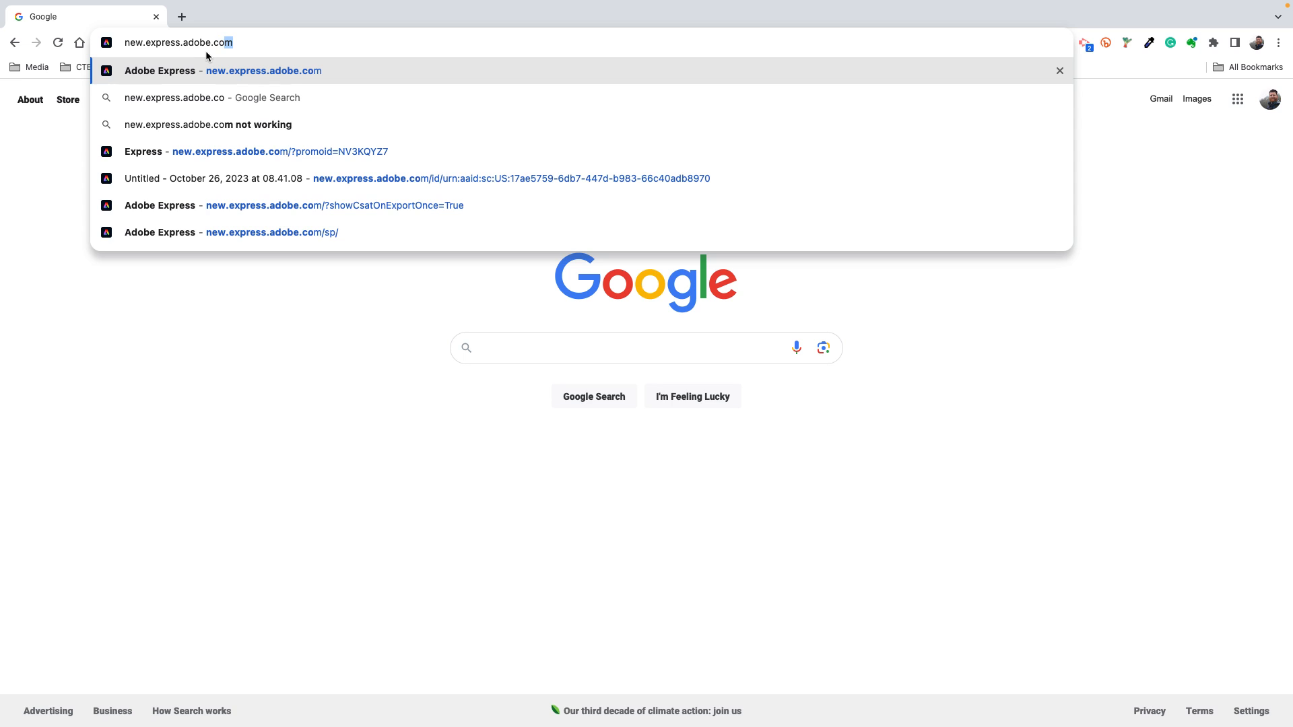
text(m)
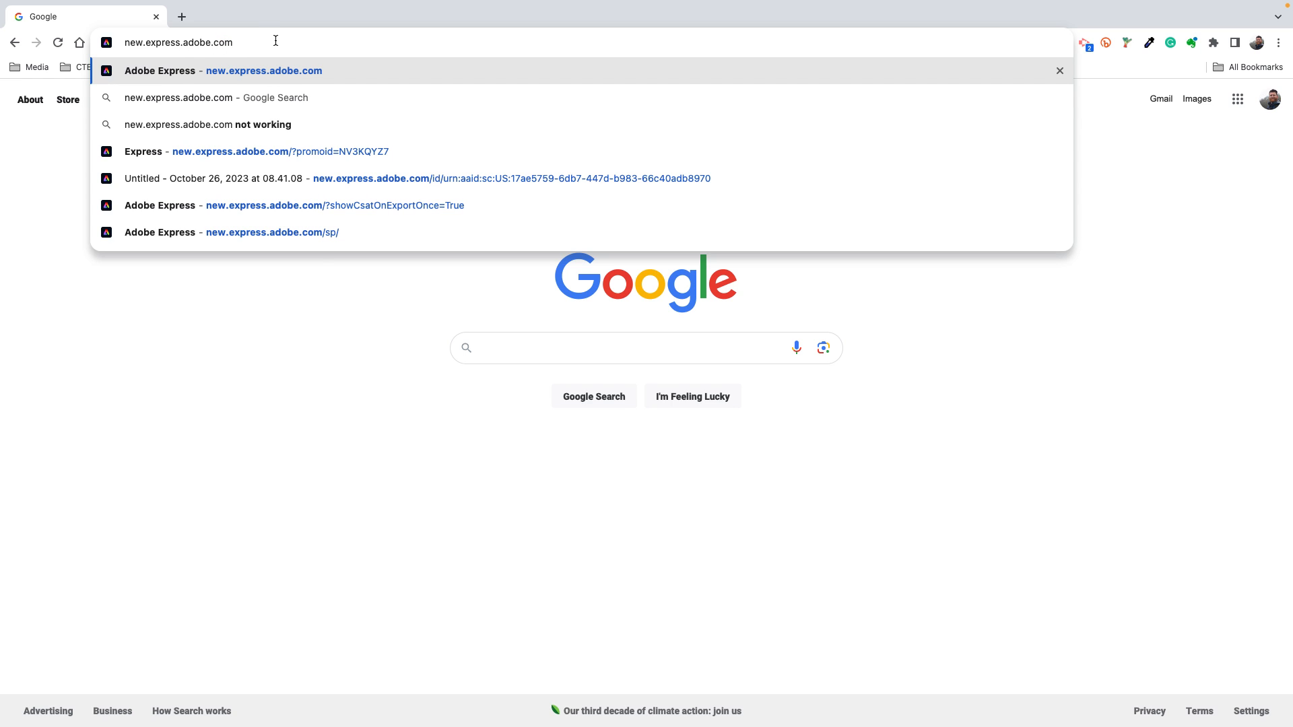
key(Return)
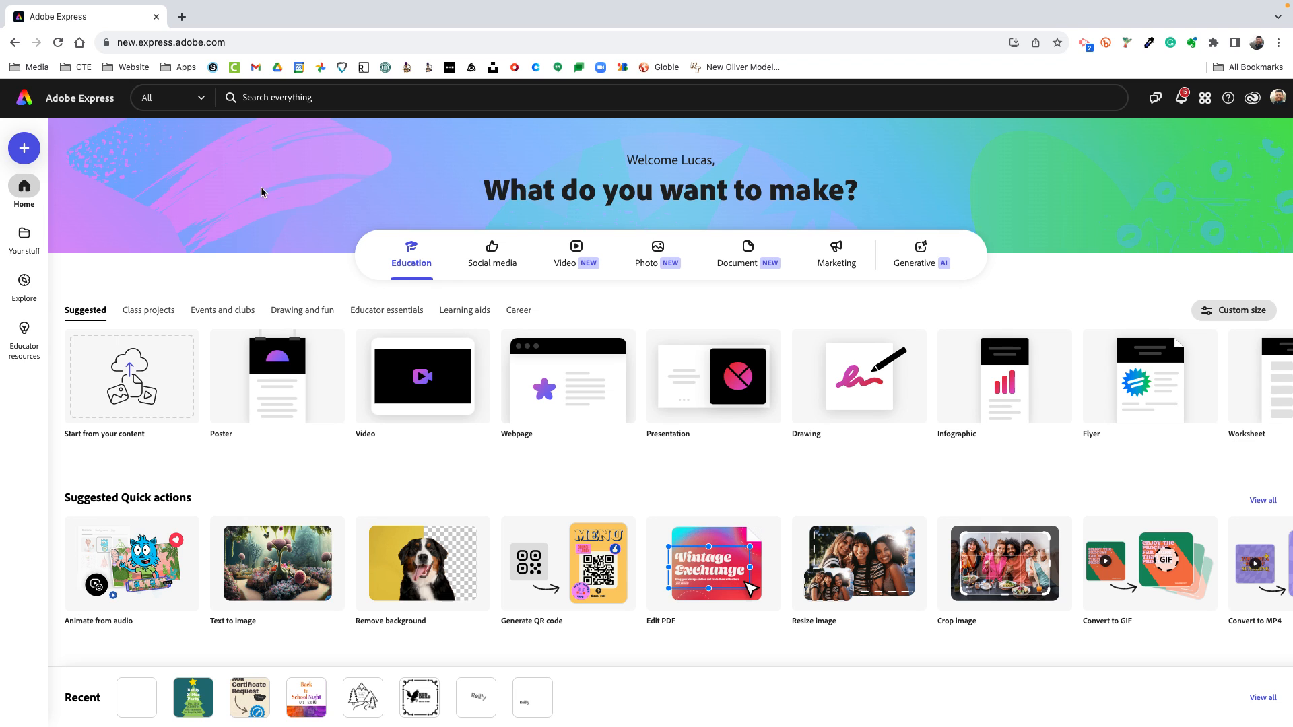
mouse_move(255, 393)
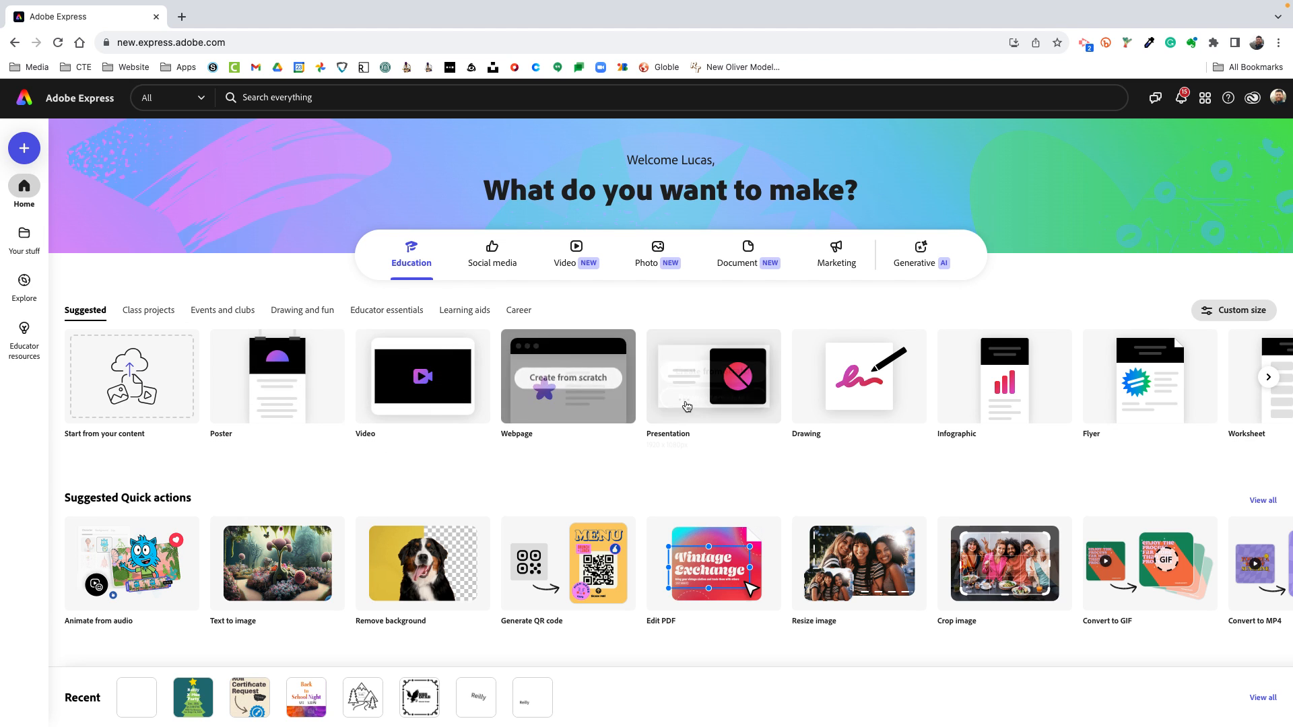
scroll(891, 283, down, 10)
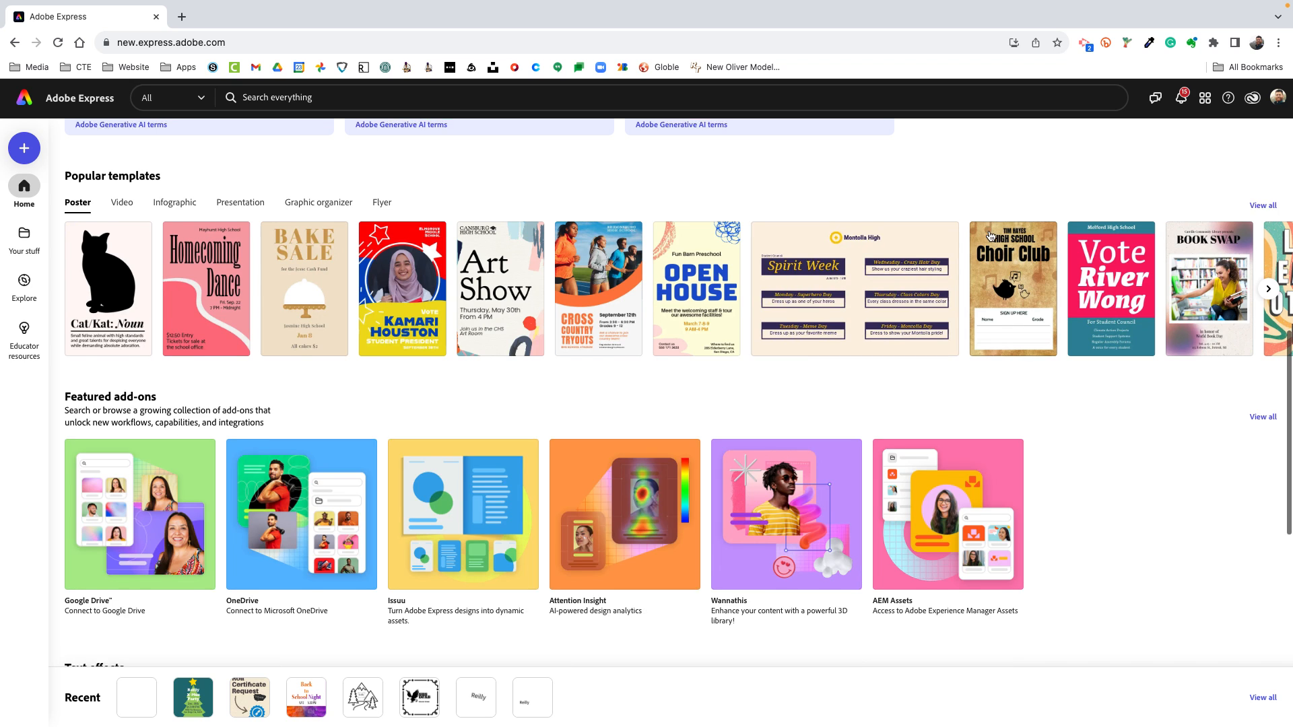
scroll(891, 289, down, 5)
scroll(993, 343, down, 4)
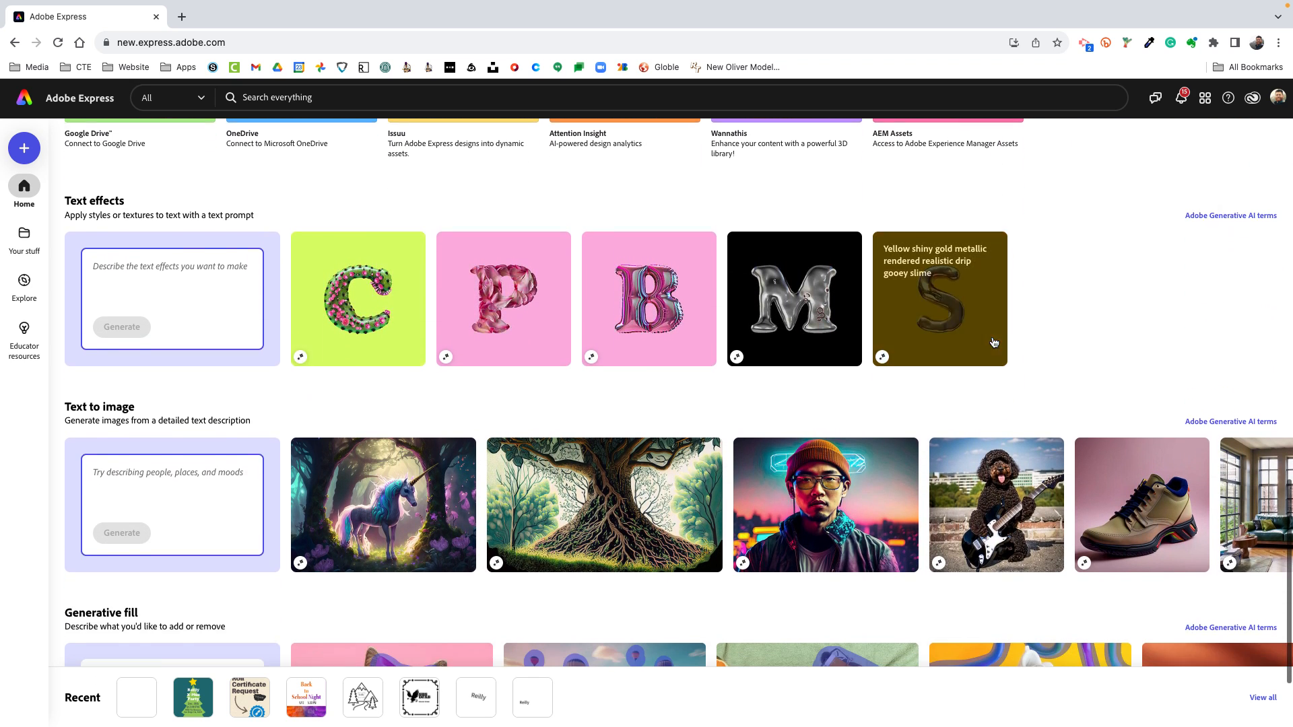
scroll(671, 316, up, 20)
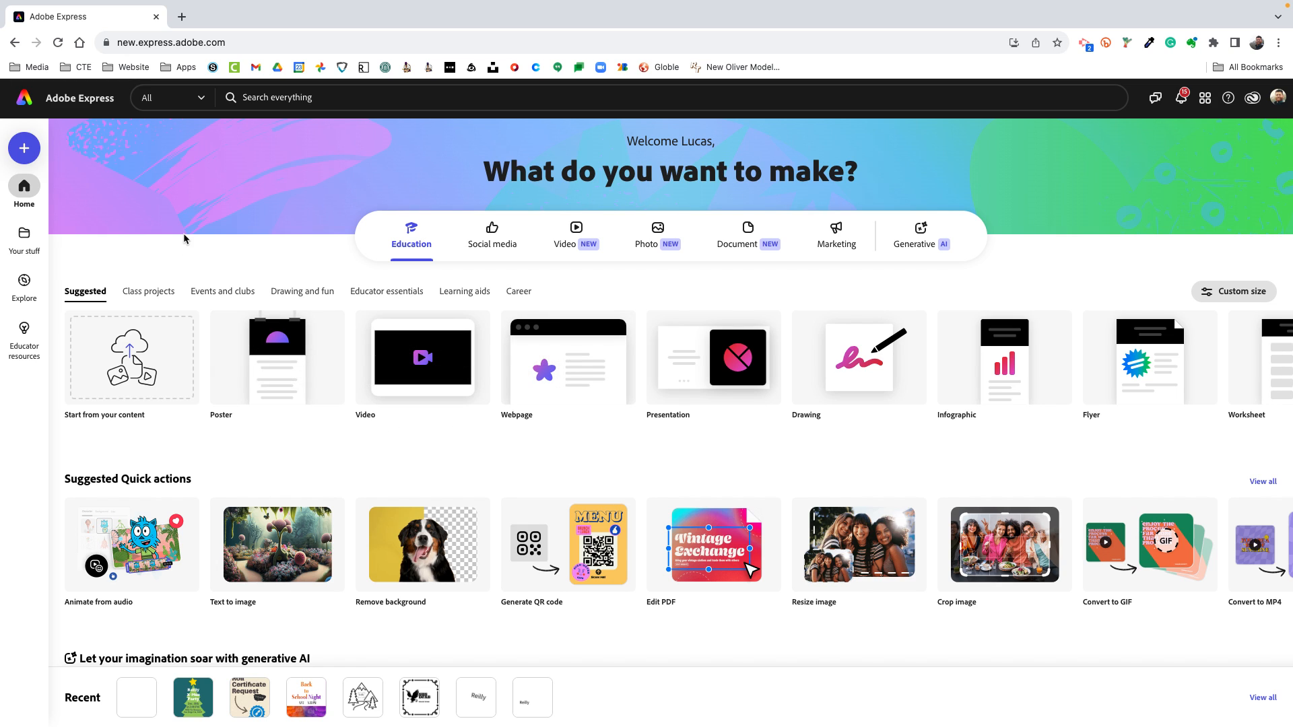
Bring up the custom size settings for a new file and set the unit to inches
click(26, 148)
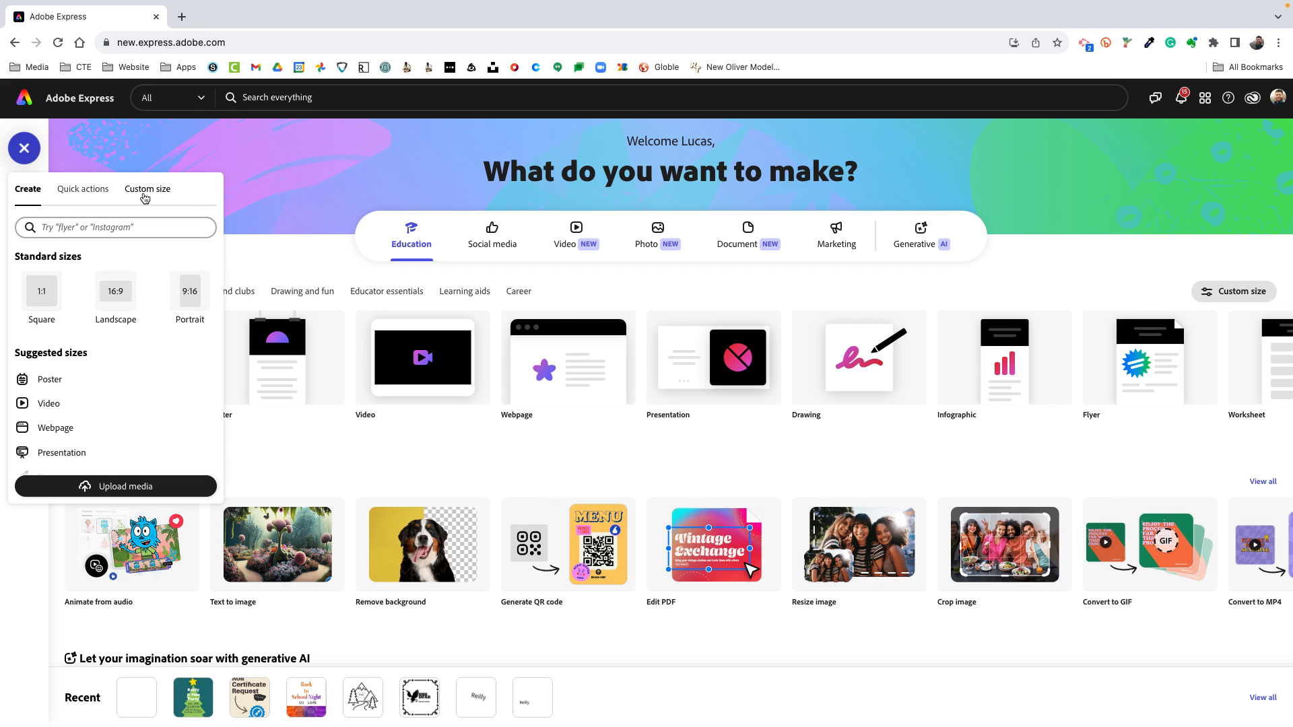
click(150, 191)
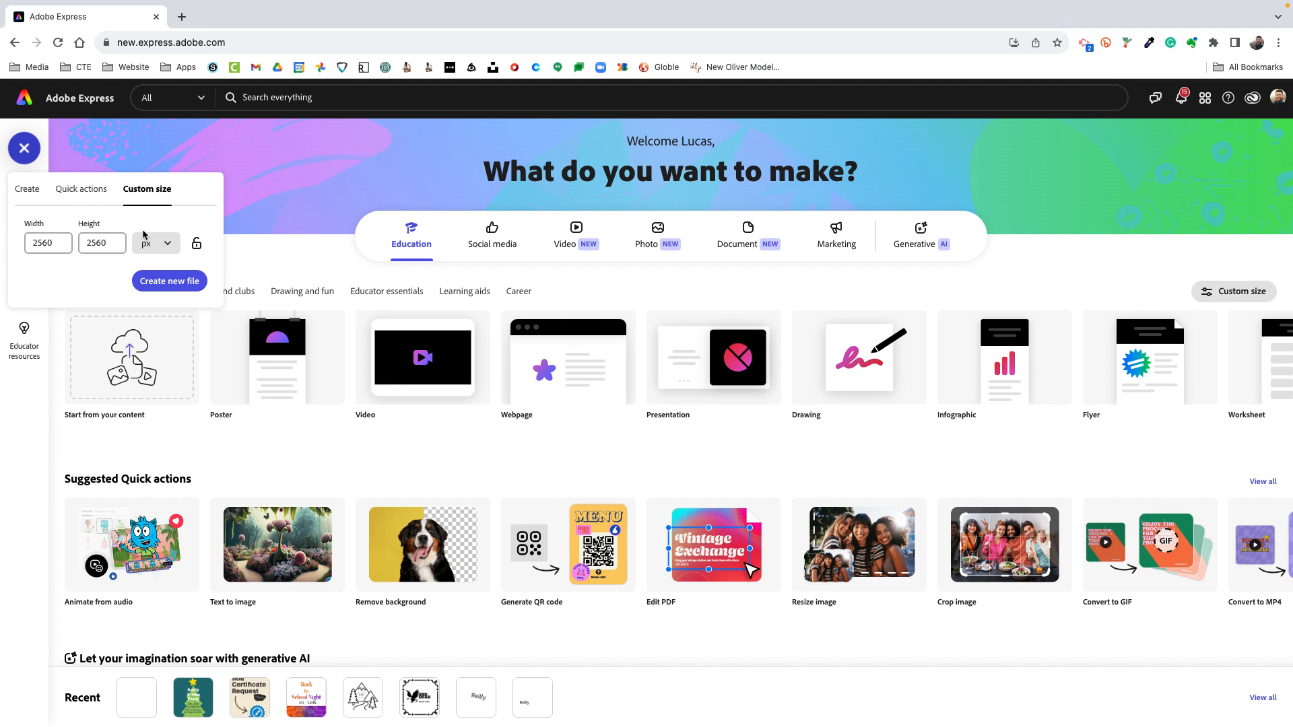
click(159, 246)
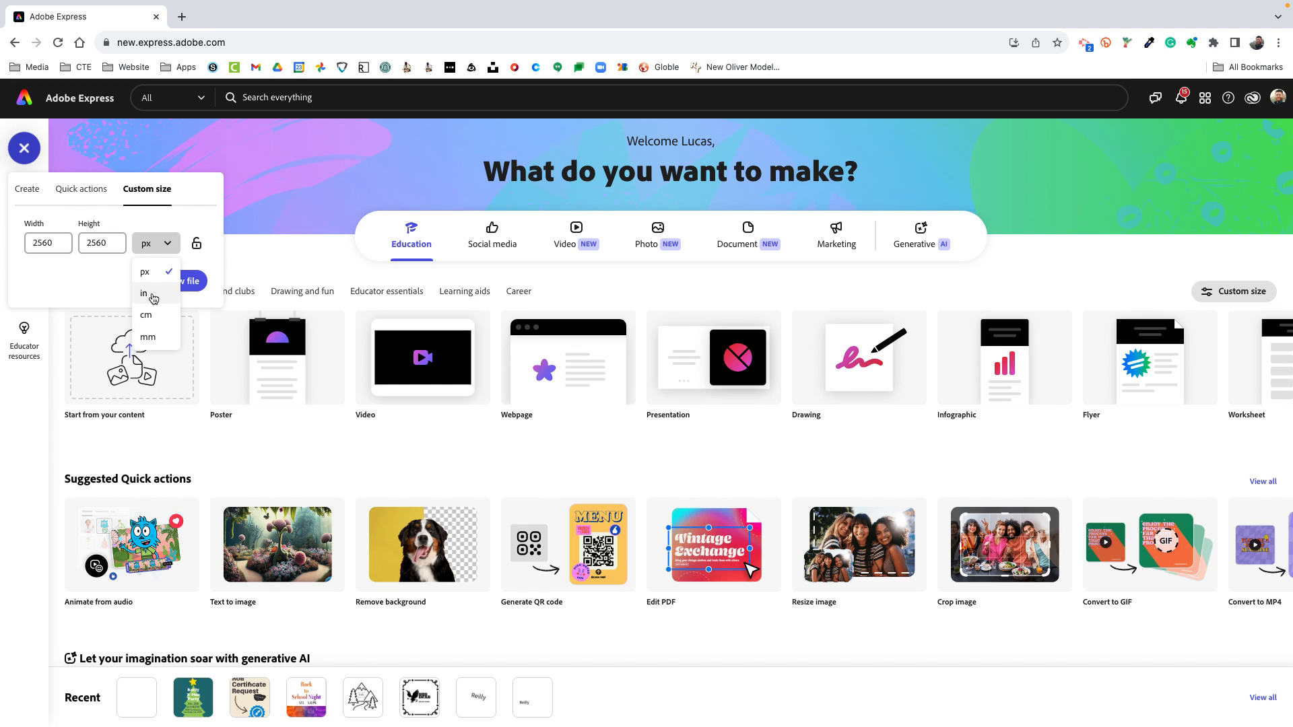
click(154, 291)
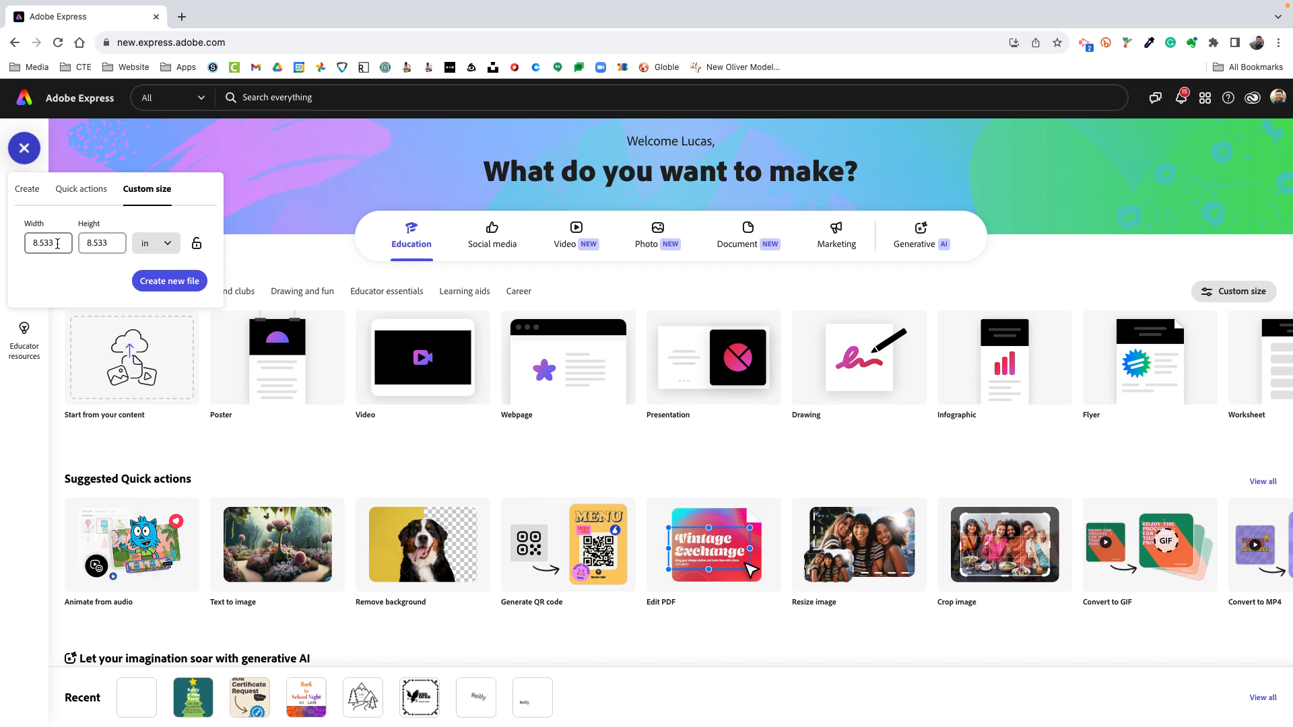
Create a new blank file 5 in wide and 3 in high and close the search pane to clear the workspace
drag(54, 244, 26, 247)
key(BackSpace)
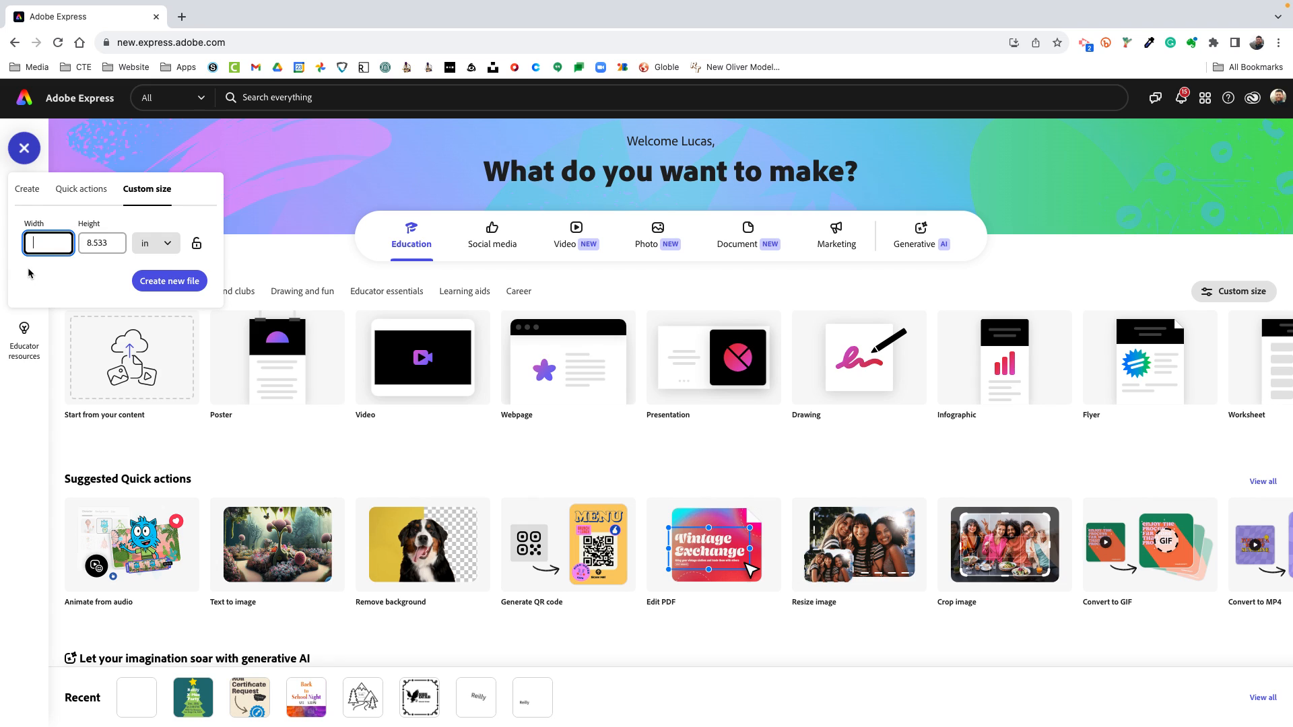
text(5)
drag(112, 244, 82, 245)
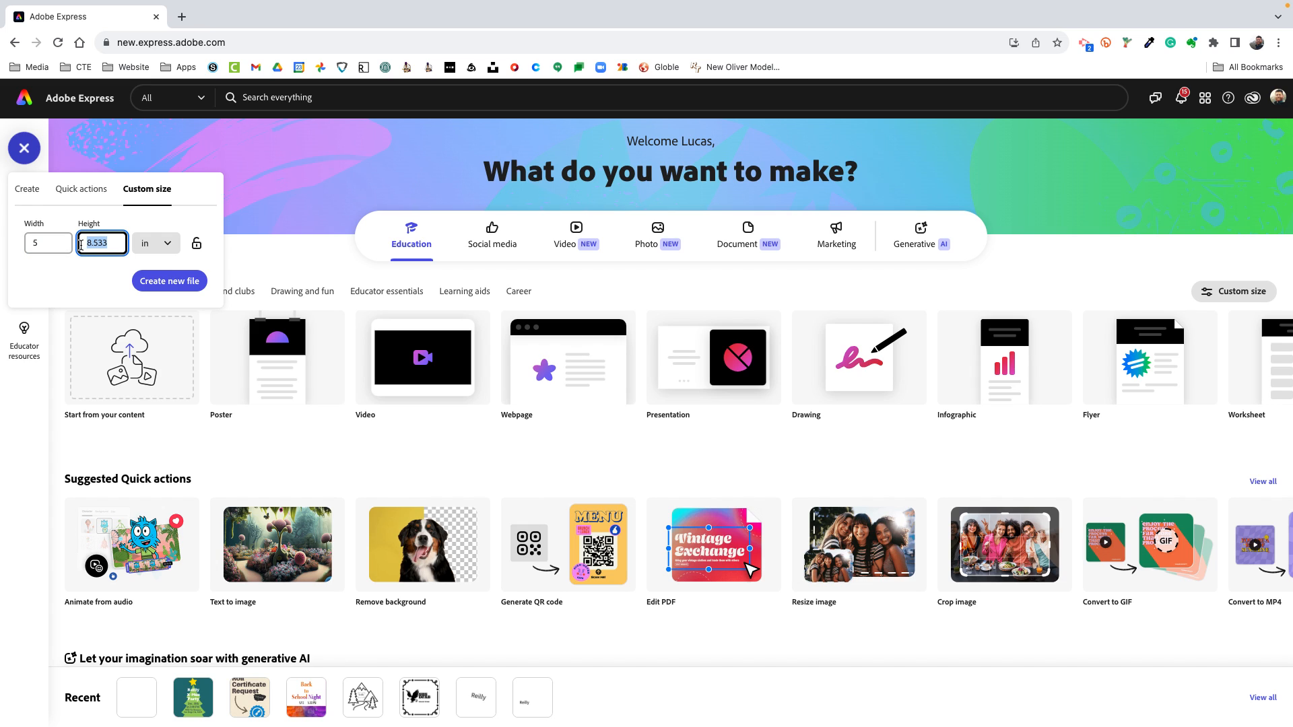
text(3)
click(171, 245)
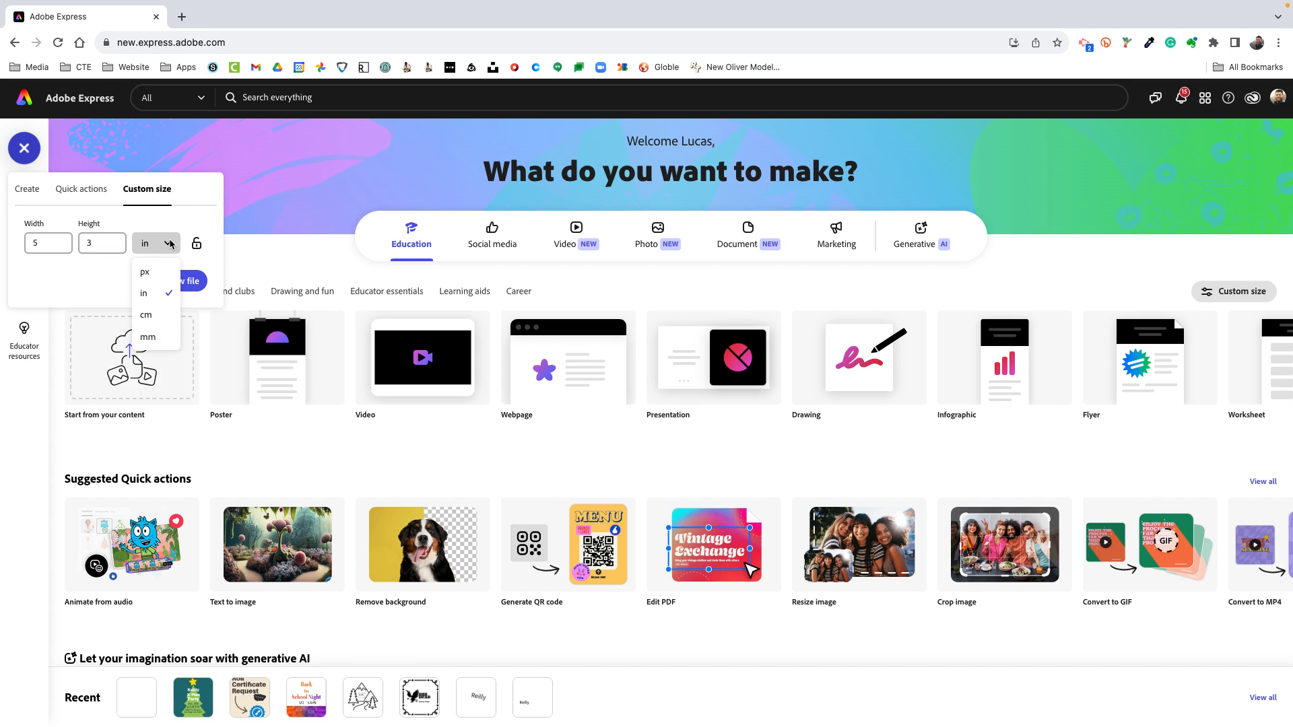
click(54, 265)
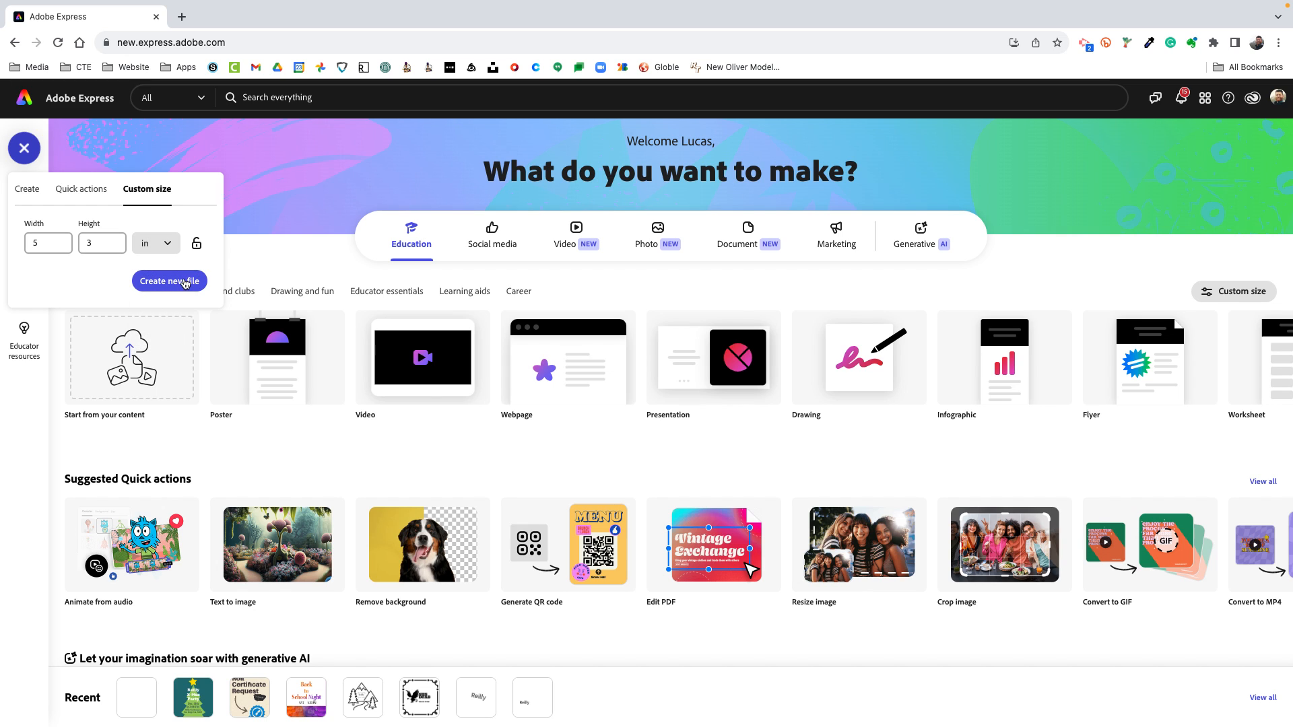
click(182, 279)
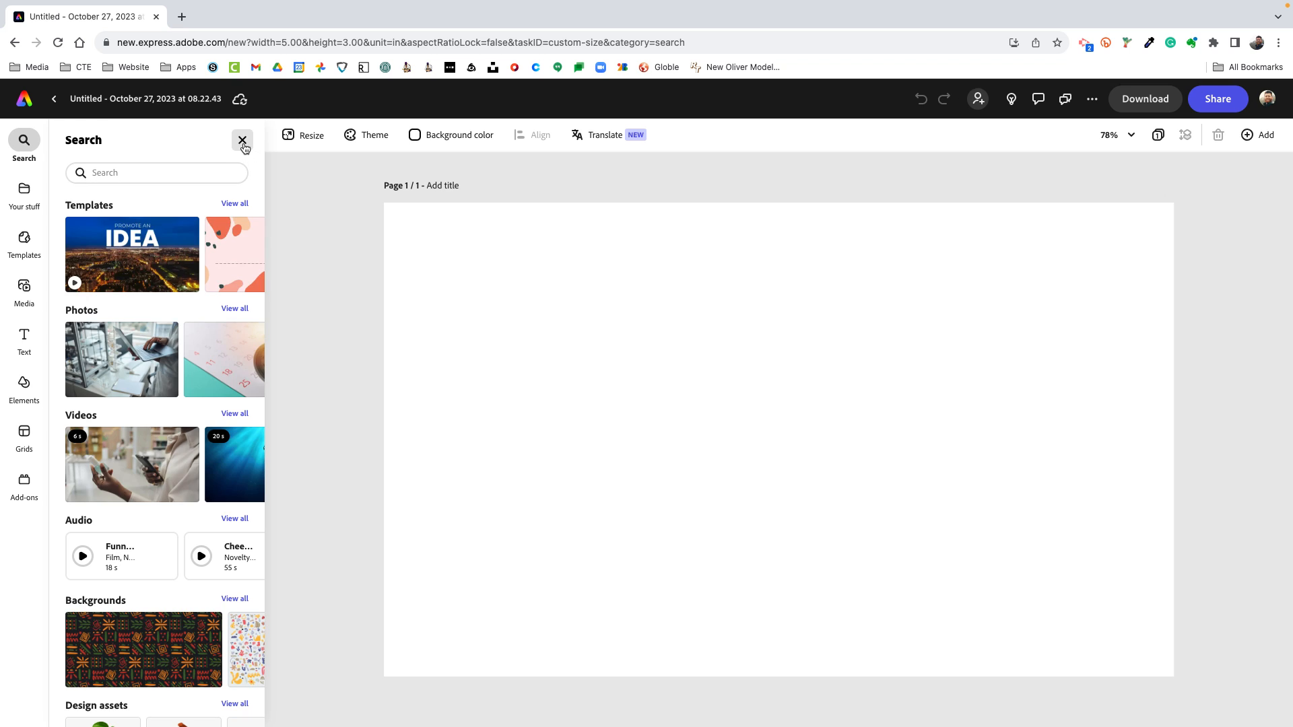
click(243, 140)
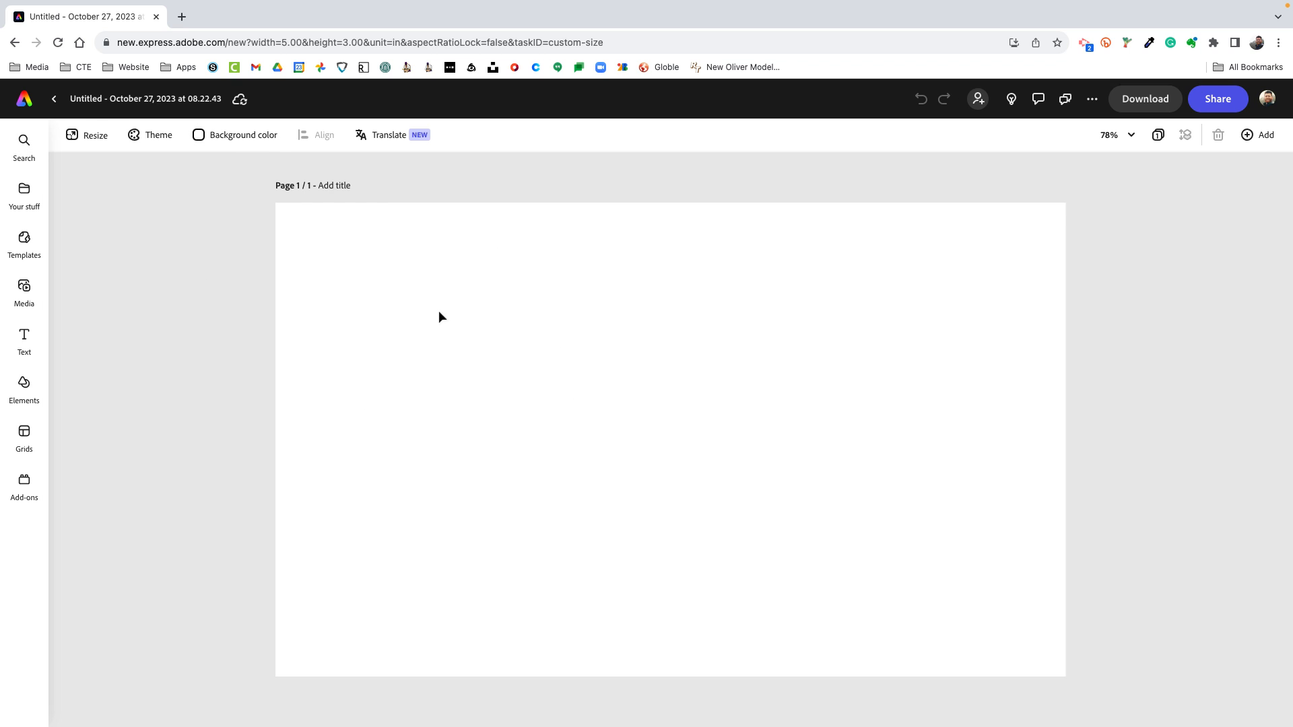
Rename the file as Phone Amplifier Engraving
click(159, 101)
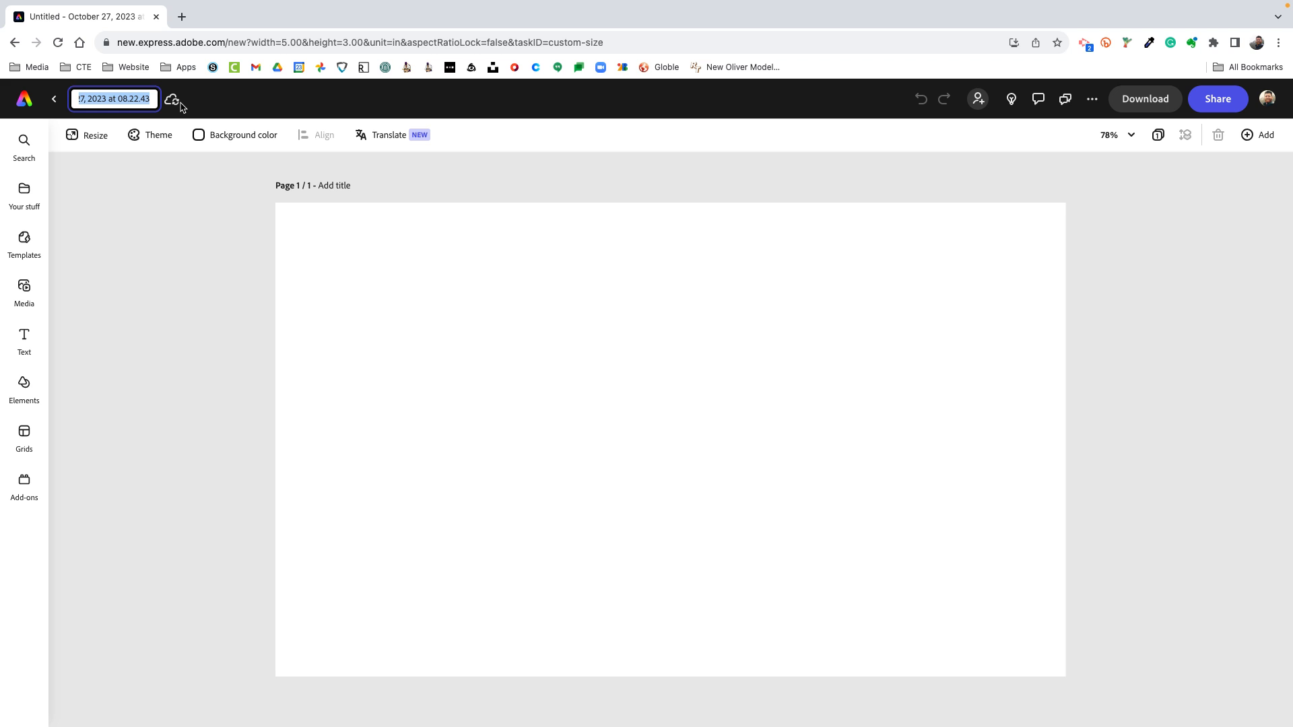
text(Ph)
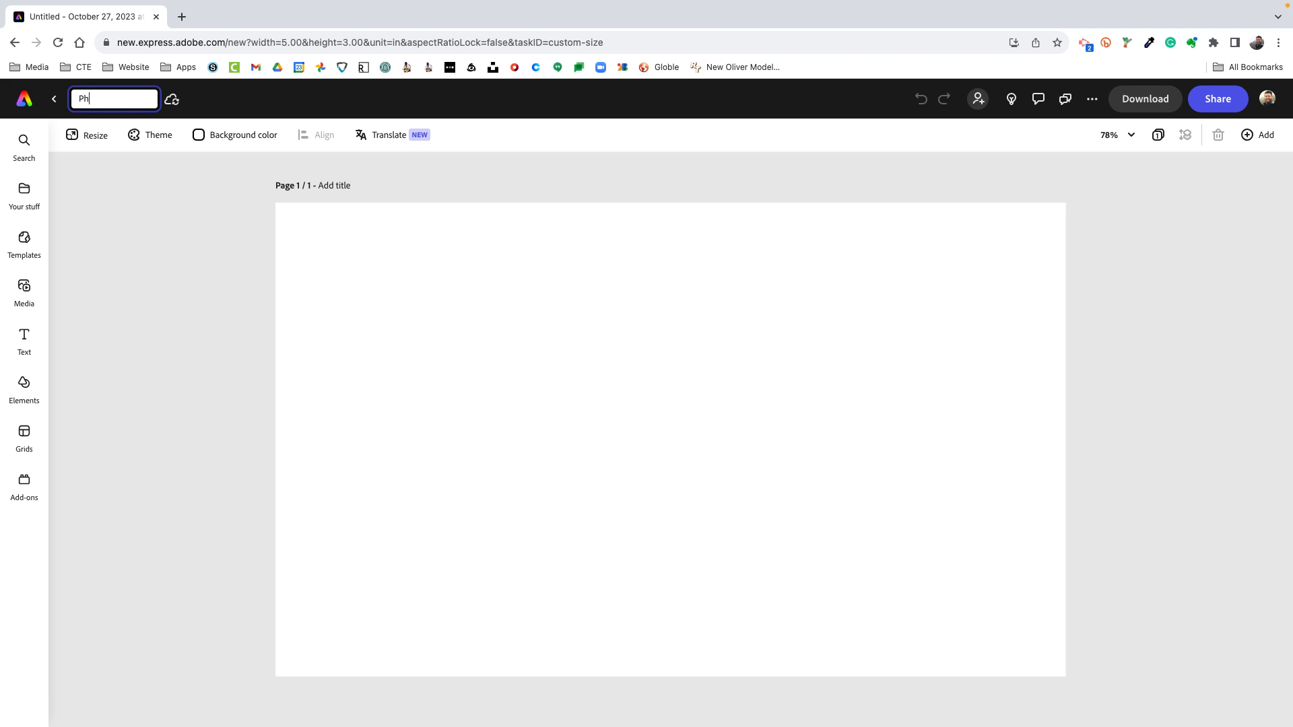
text(one Amplifier Engraving)
click(298, 334)
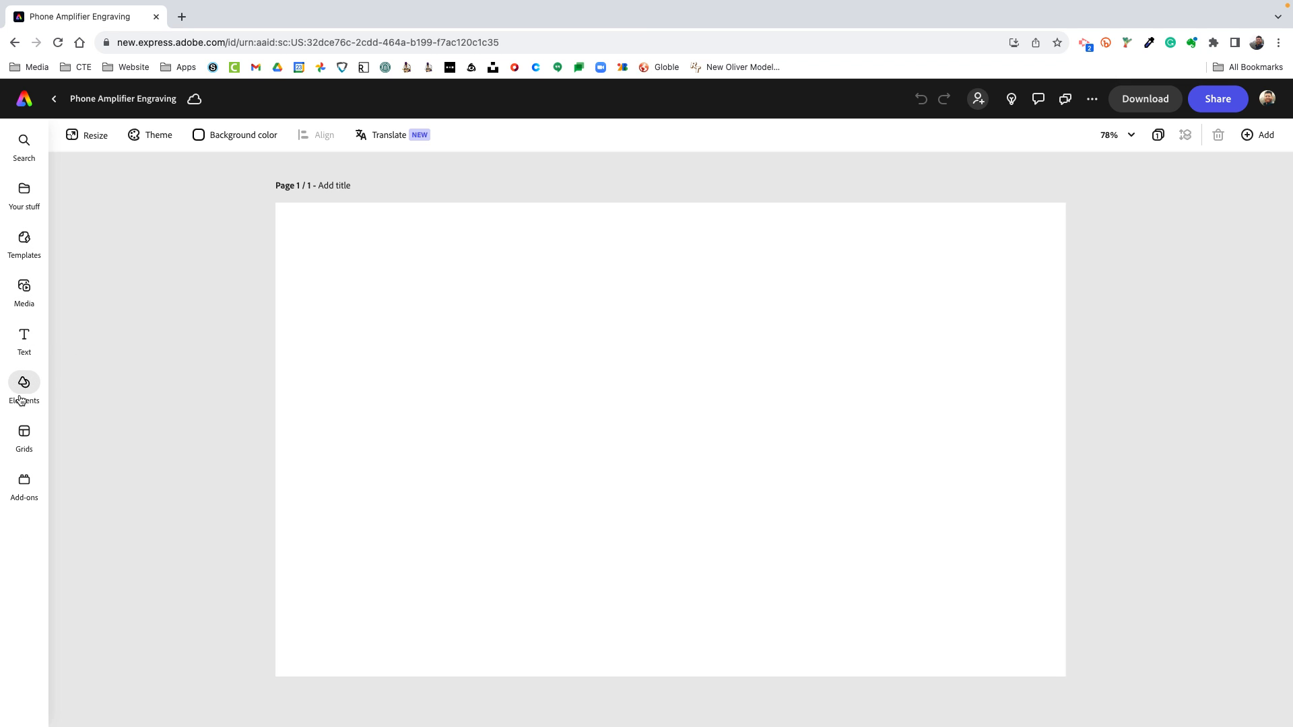
Add the wedding invitation text design with the green leaf frame from the Bios category to the page
click(23, 343)
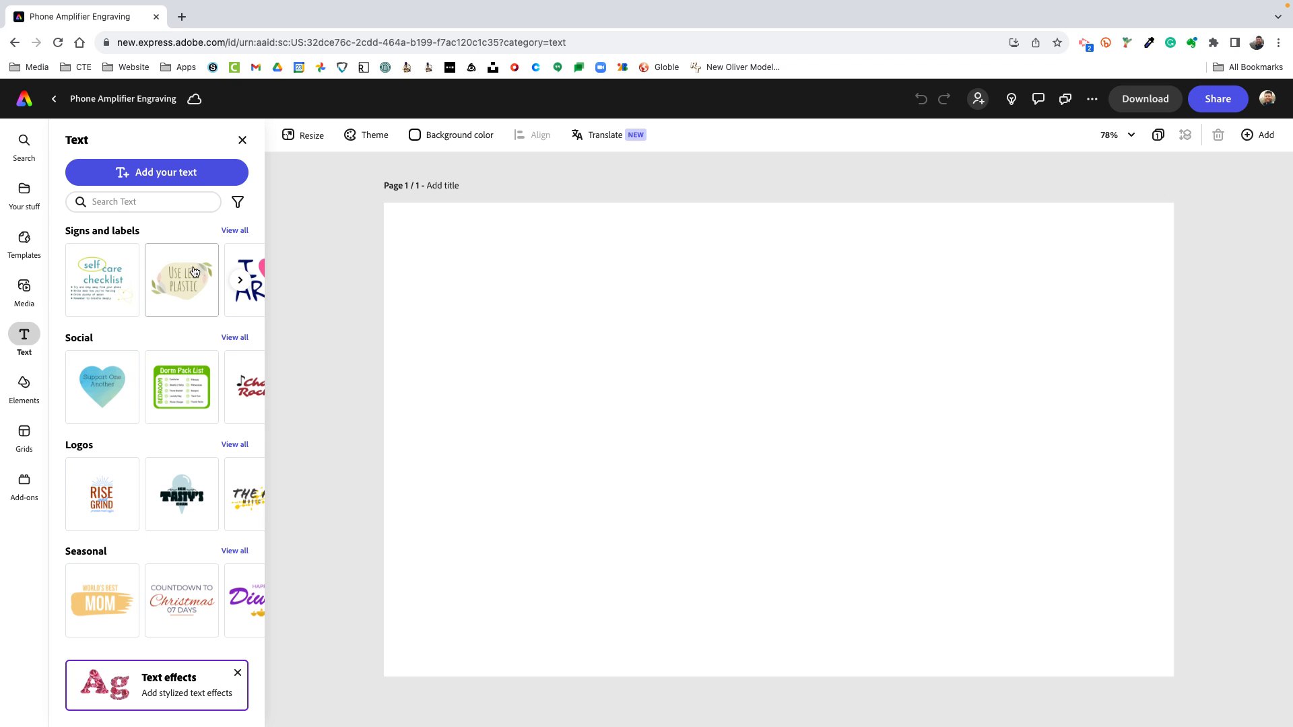
scroll(189, 396, down, 4)
scroll(186, 411, down, 3)
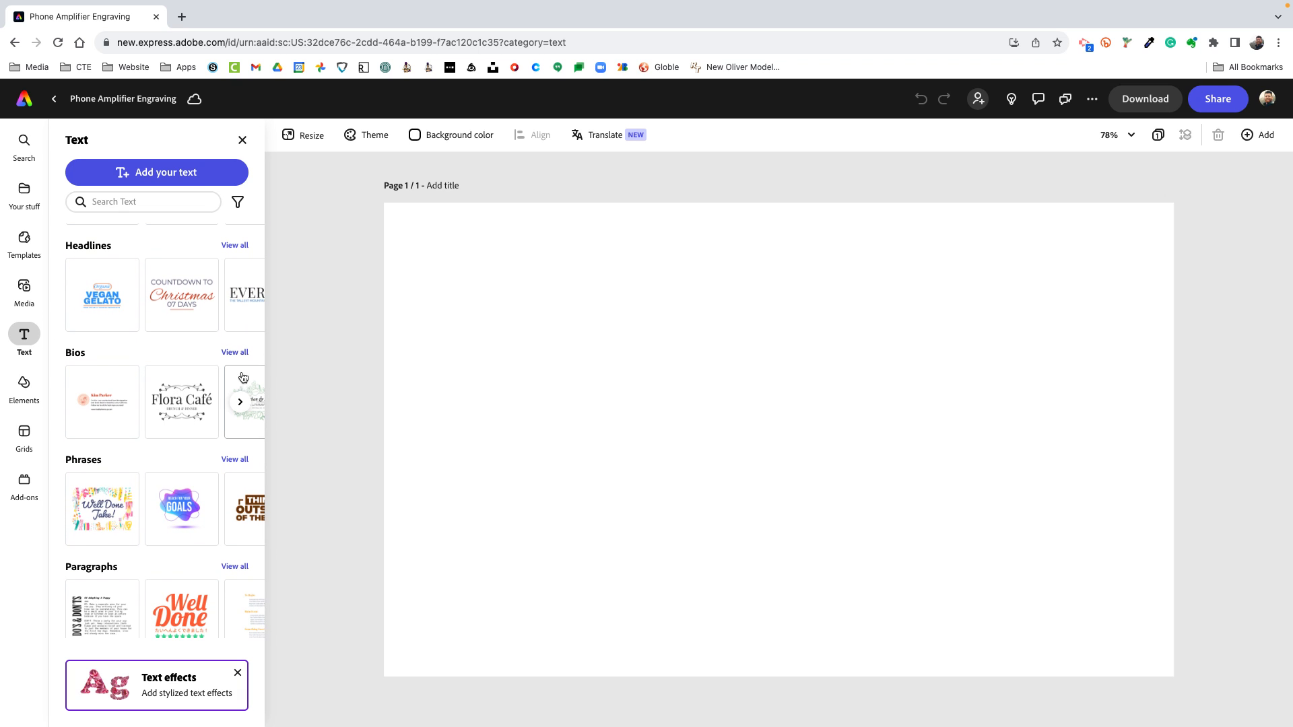
click(241, 403)
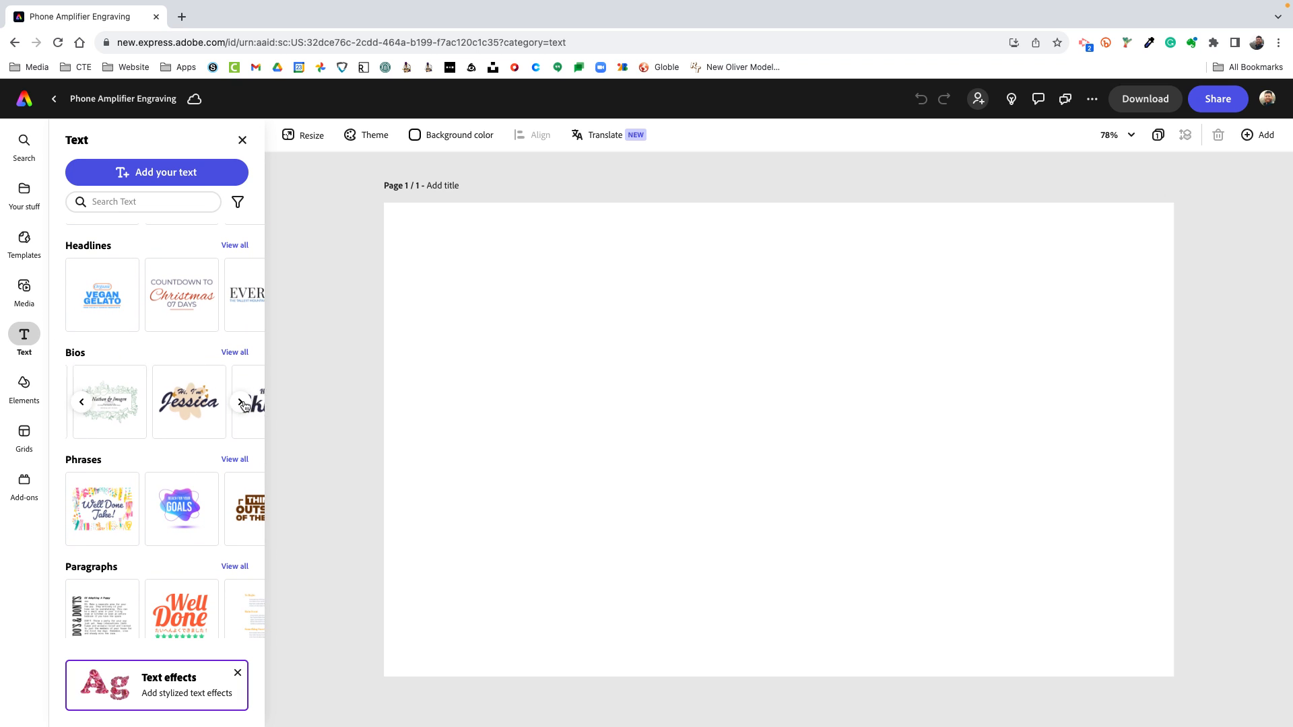
click(131, 416)
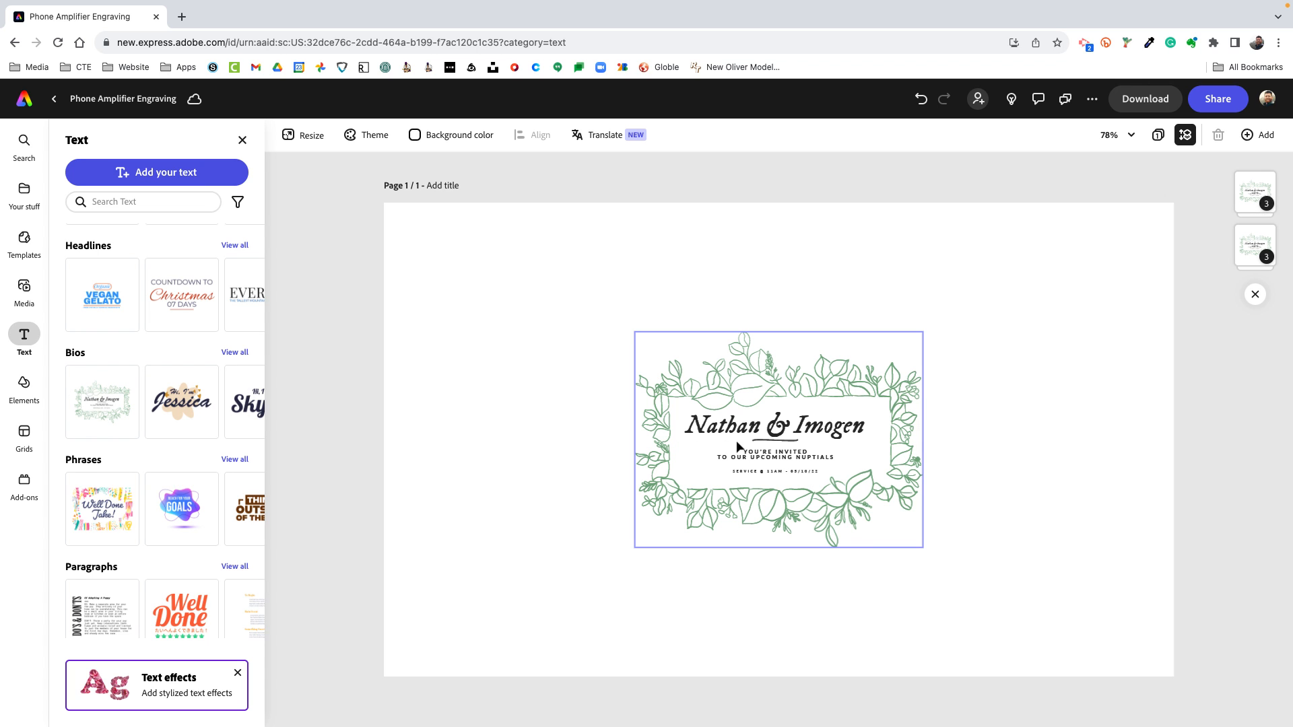
click(739, 444)
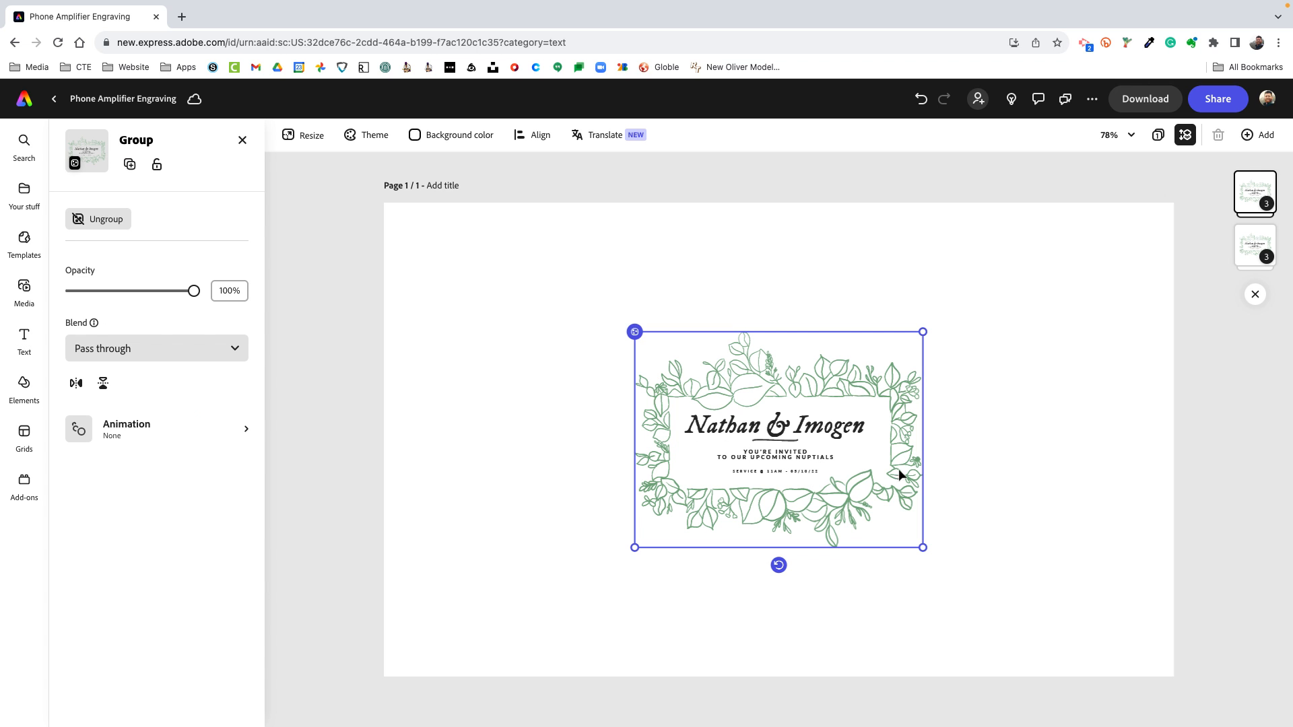
click(753, 276)
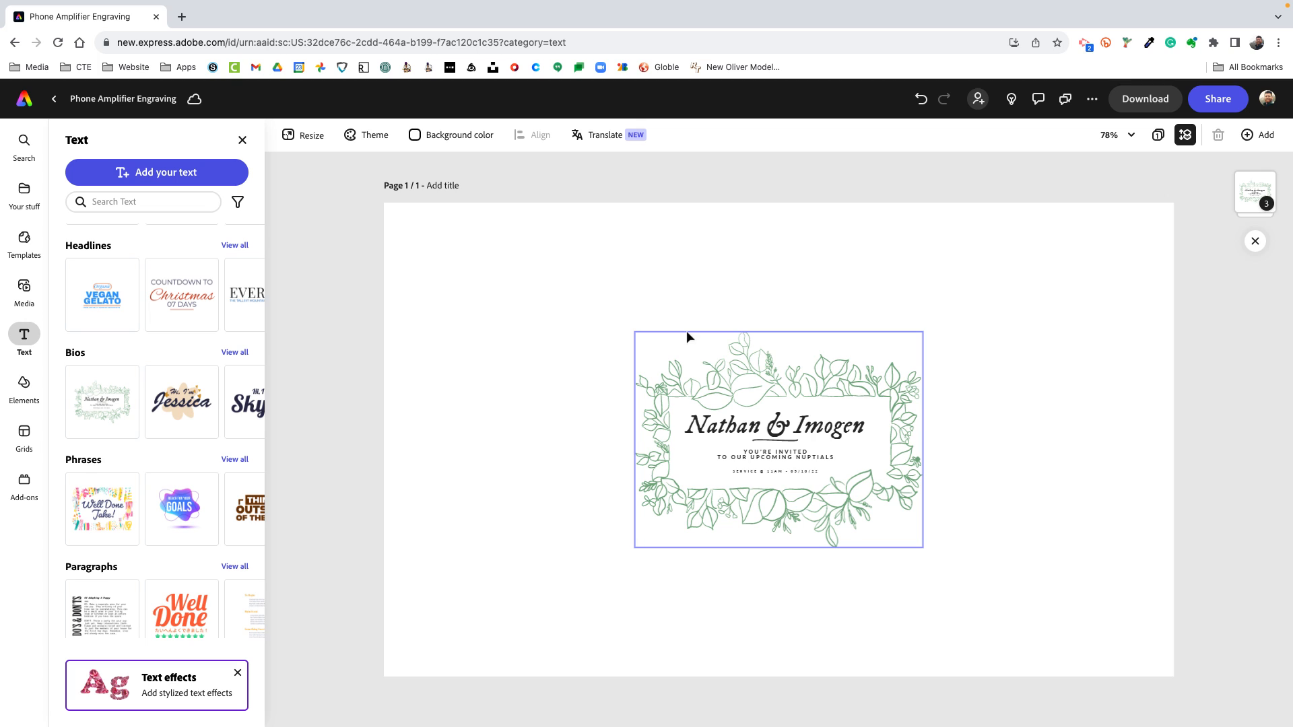
Add the Organic Vegan Gelato text design from the Headlines category and place it in the page's upper-left area, beside the leaf-framed design
scroll(167, 544, up, 1)
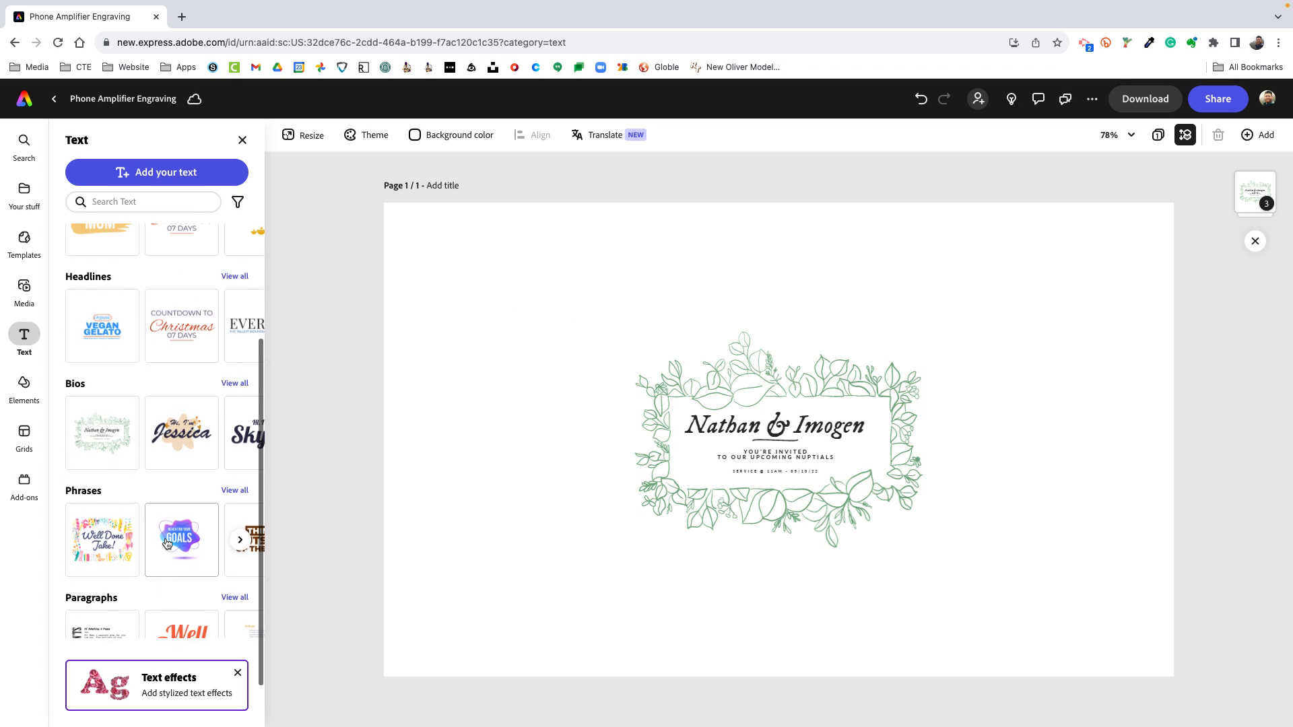
scroll(167, 544, up, 1)
scroll(155, 478, right, 1)
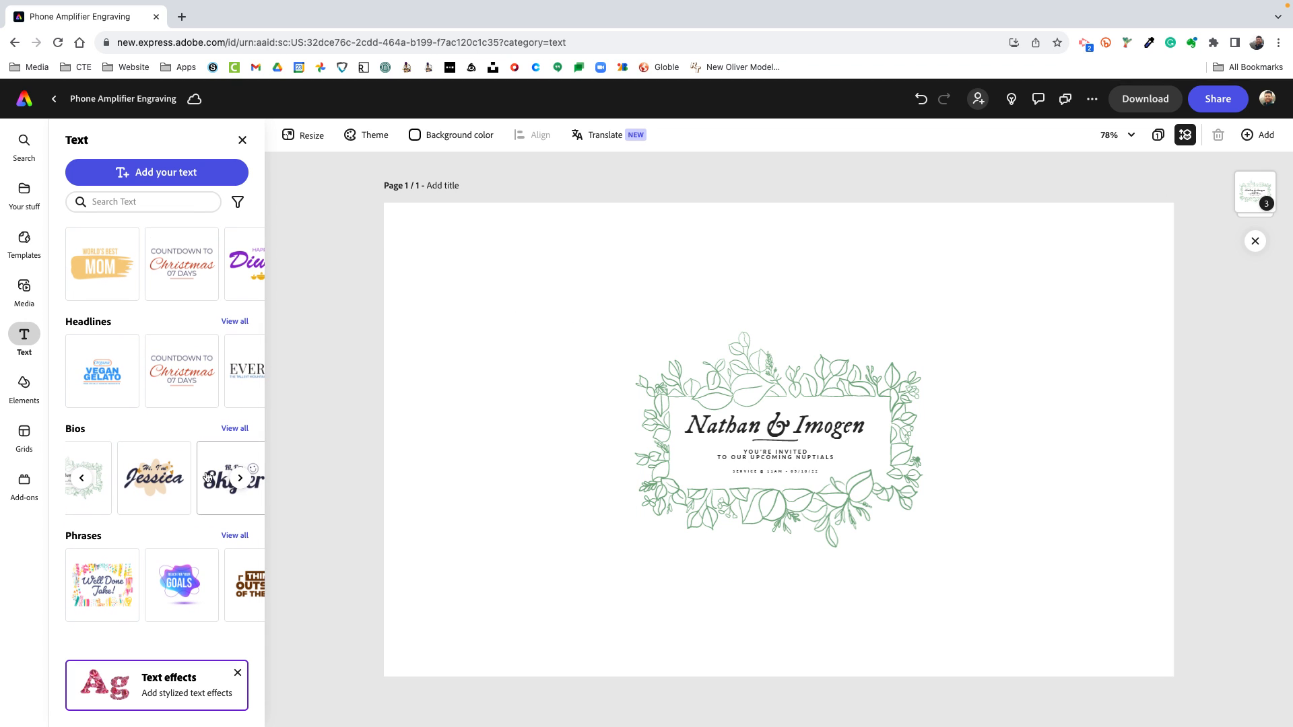
click(86, 383)
drag(778, 460, 524, 349)
click(827, 289)
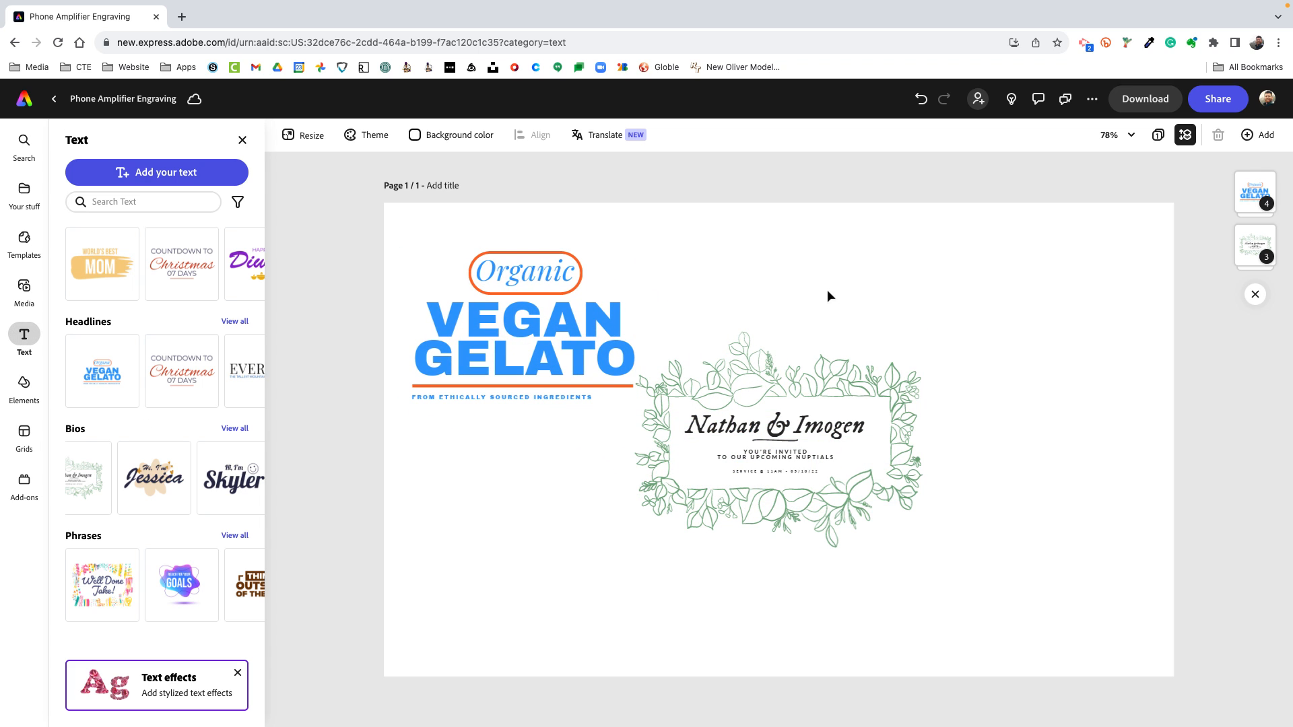
click(540, 285)
click(534, 235)
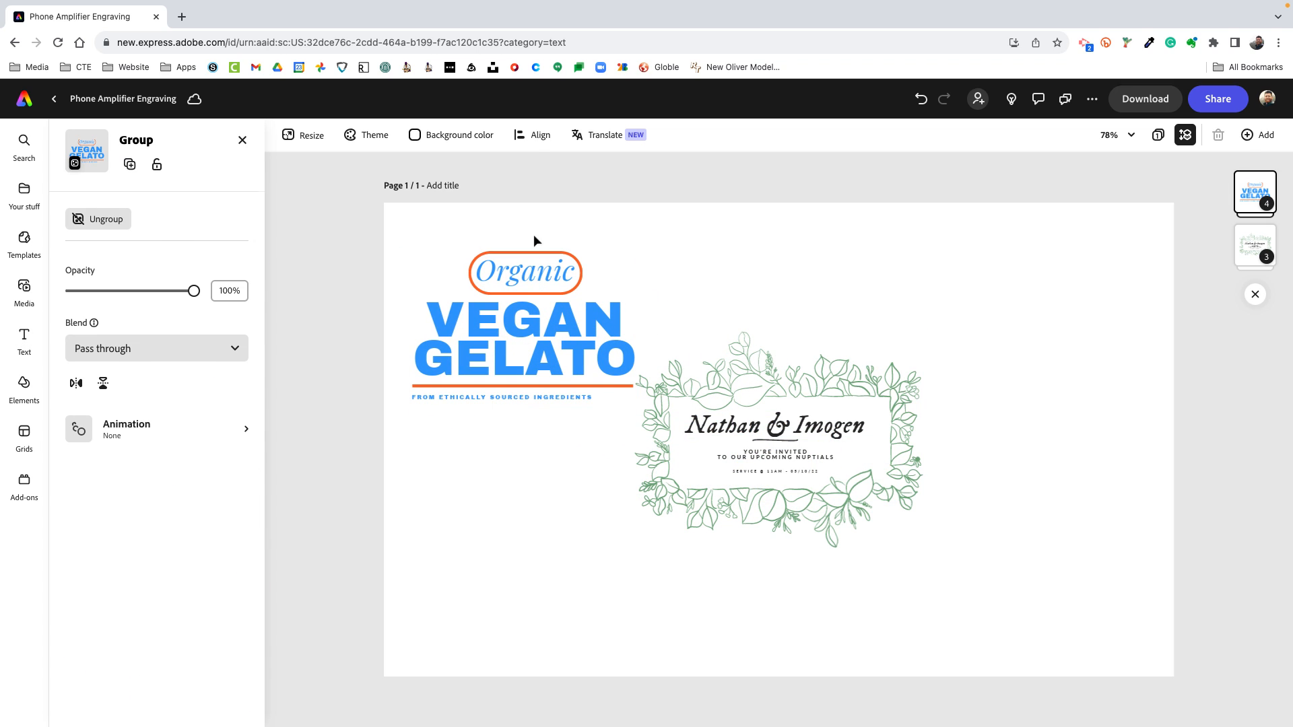
Delete the Organic label from the gelato design, undo the deletion and leave the text's settings
double_click(529, 311)
click(540, 270)
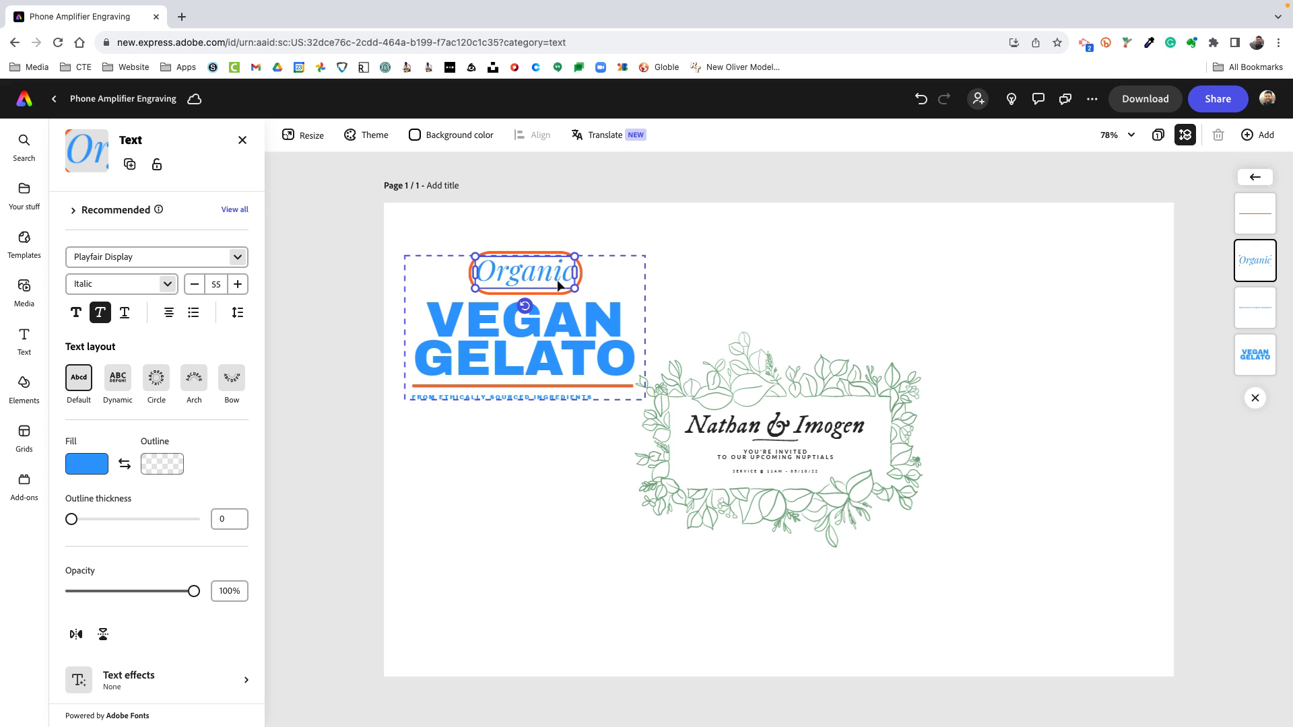
click(581, 275)
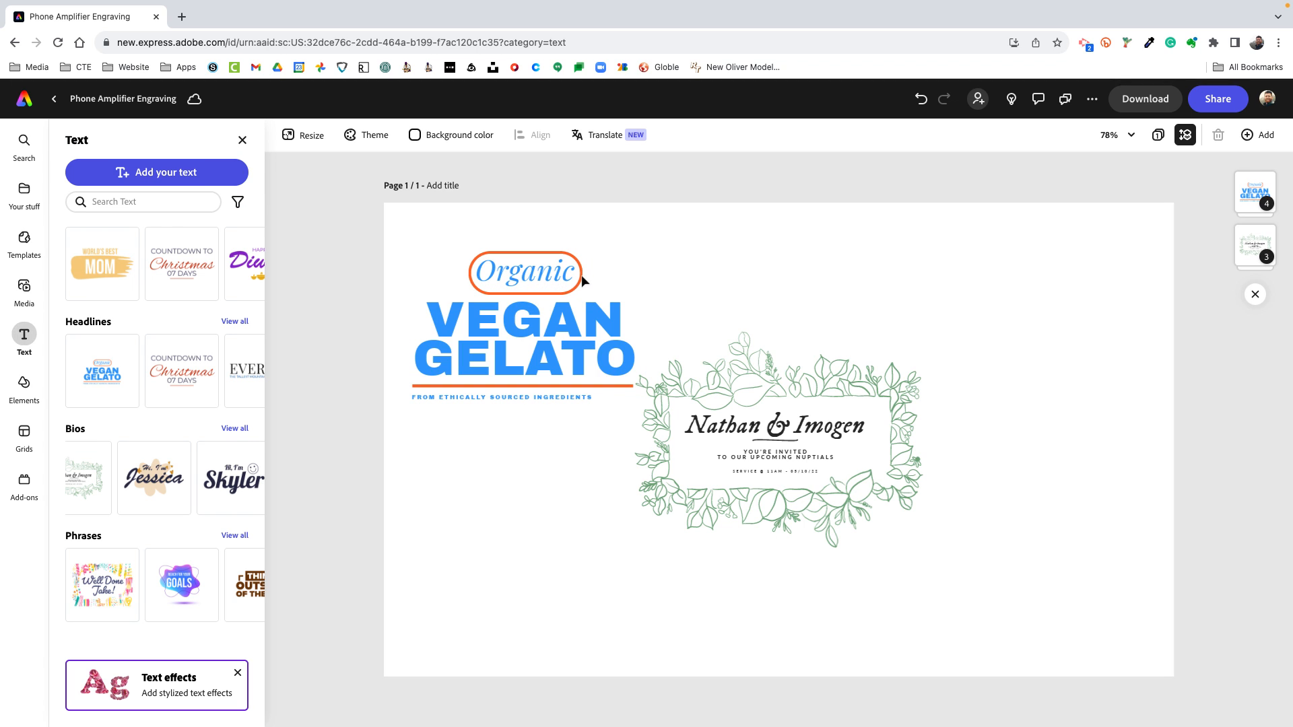
click(556, 274)
click(556, 275)
key(Delete)
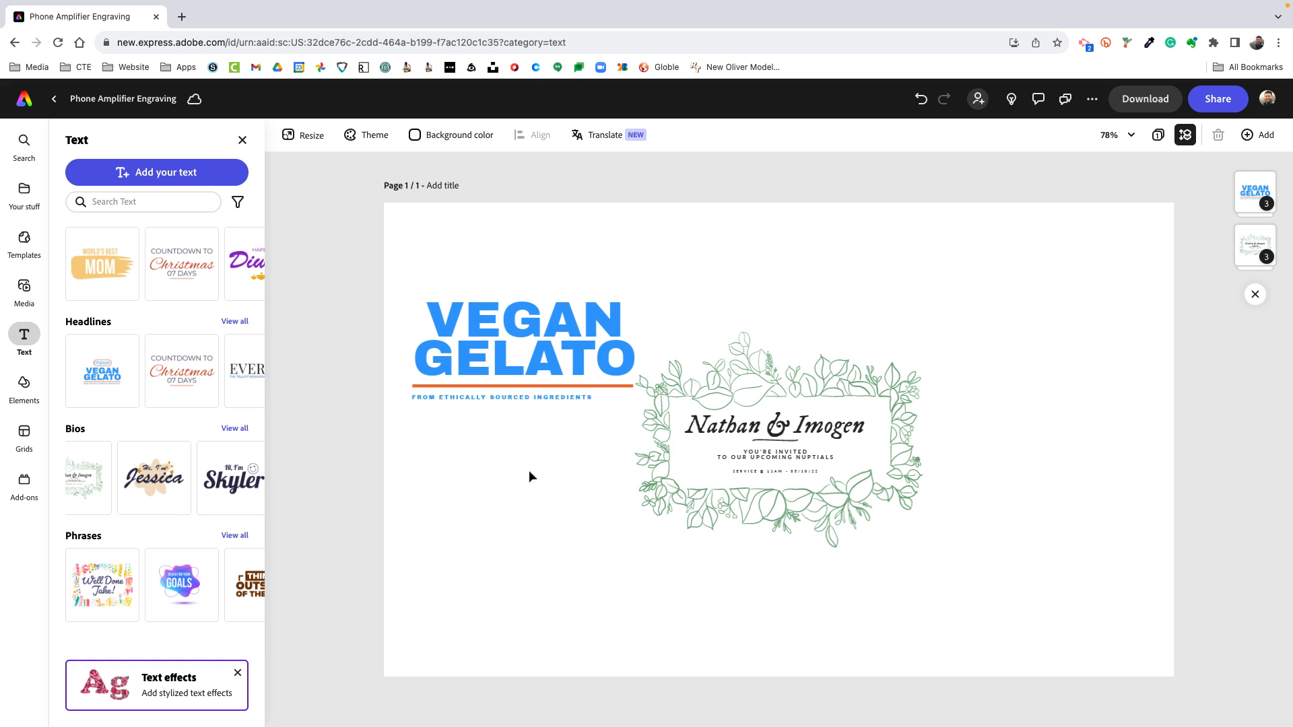
key(super+z)
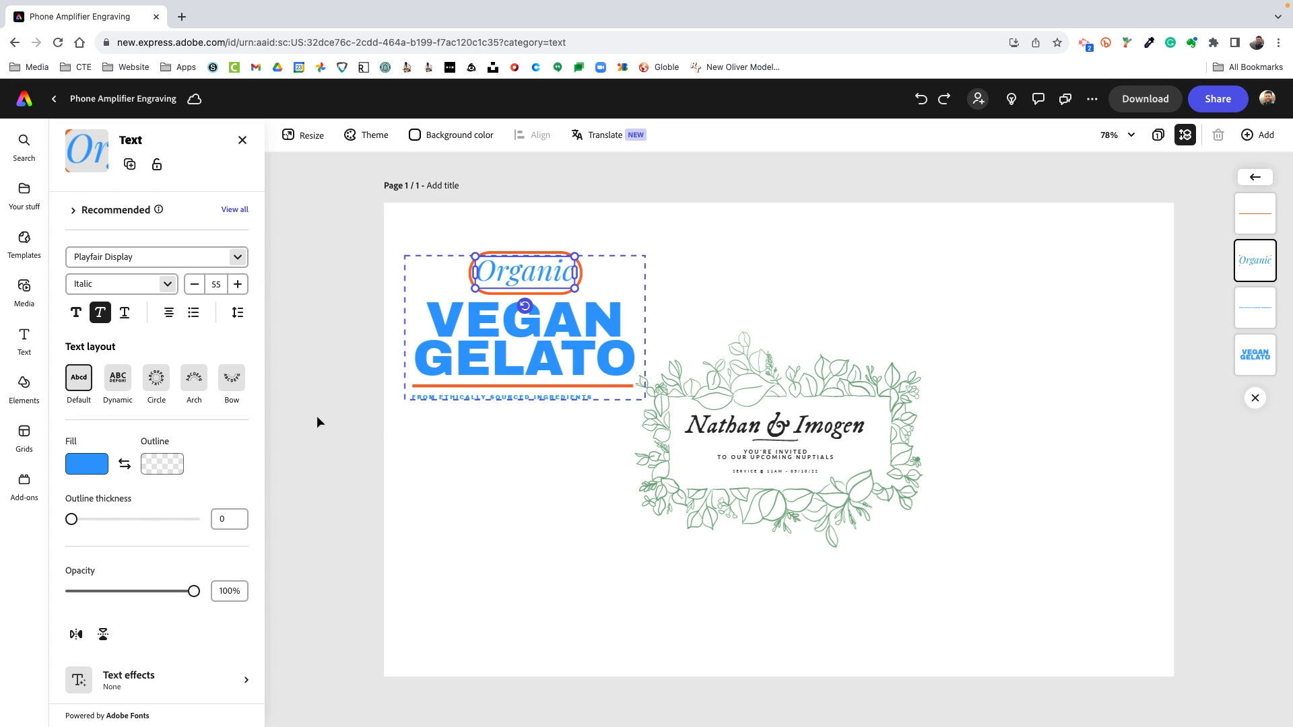
click(243, 140)
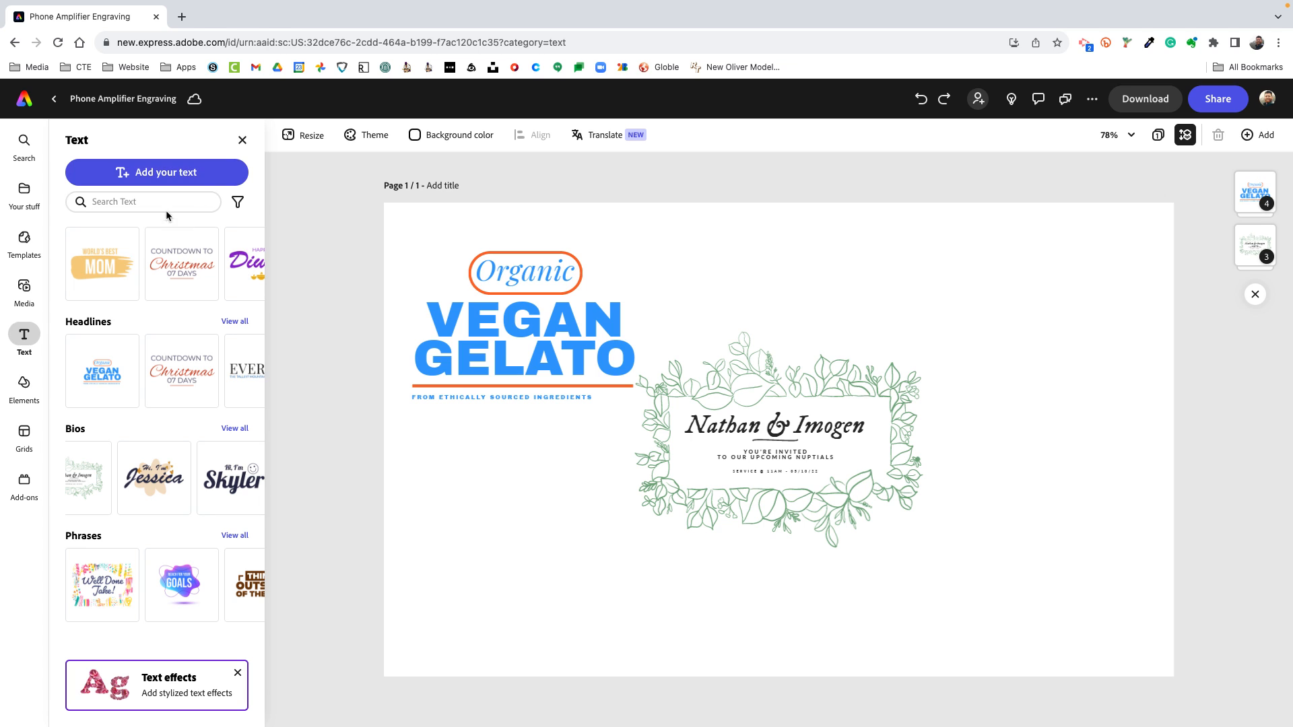
Add a new text reading DFab and move it to the page's upper-right area, clear of the other designs
click(160, 175)
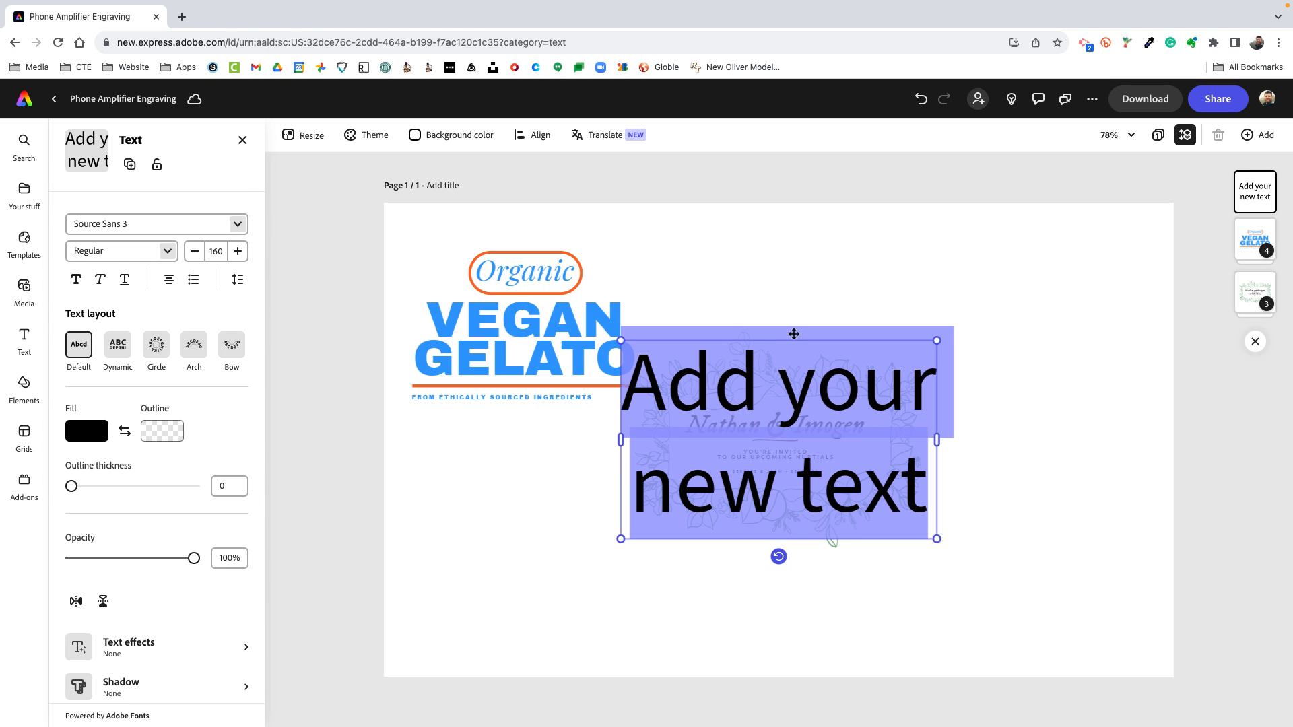
drag(779, 557, 918, 592)
key(ctrl+z)
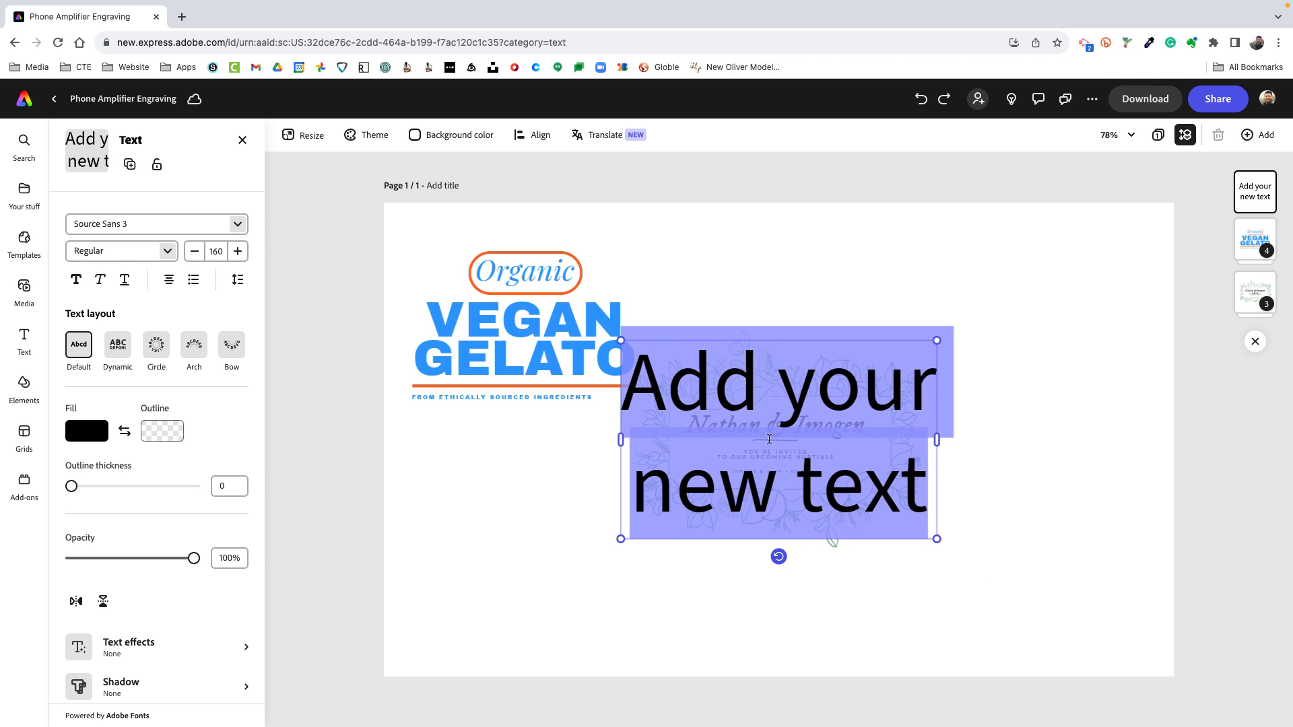
text(DFab)
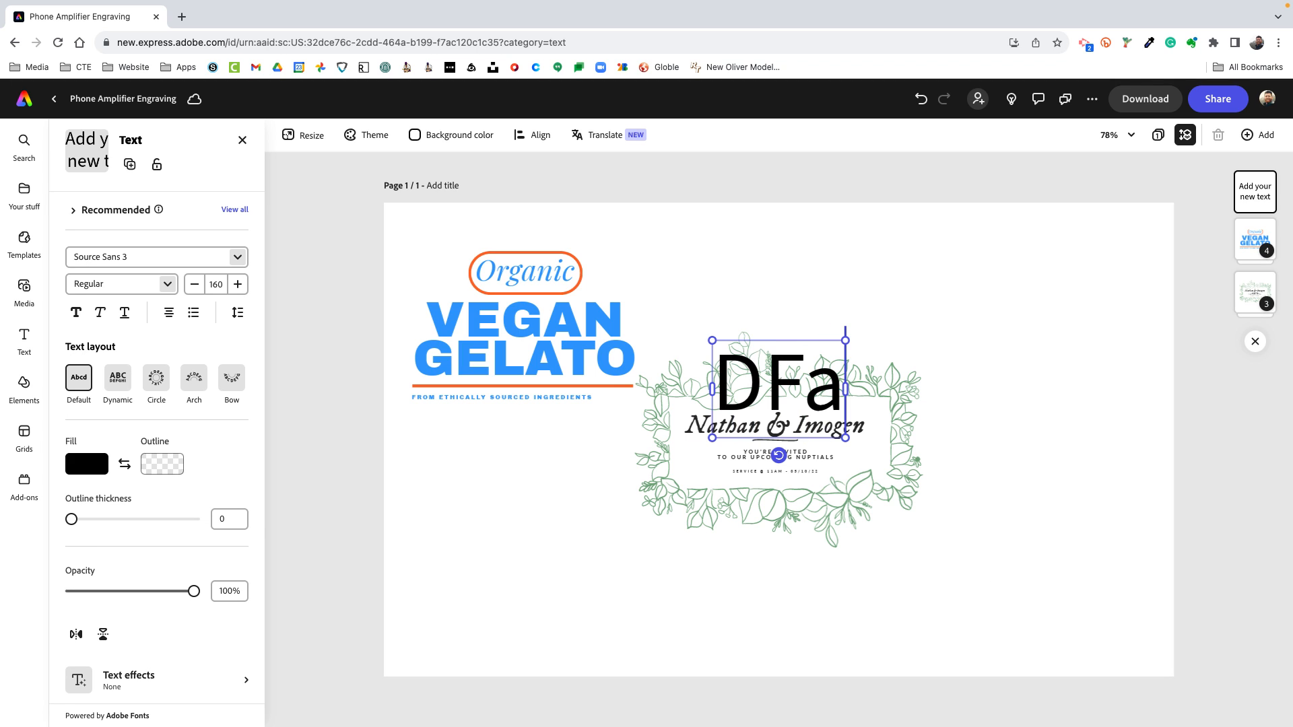
click(445, 571)
drag(802, 410, 1044, 276)
Apply the Circle text layout to the DFab text, enlarge it to about size 252 and reposition it within the page's upper-right area
click(157, 378)
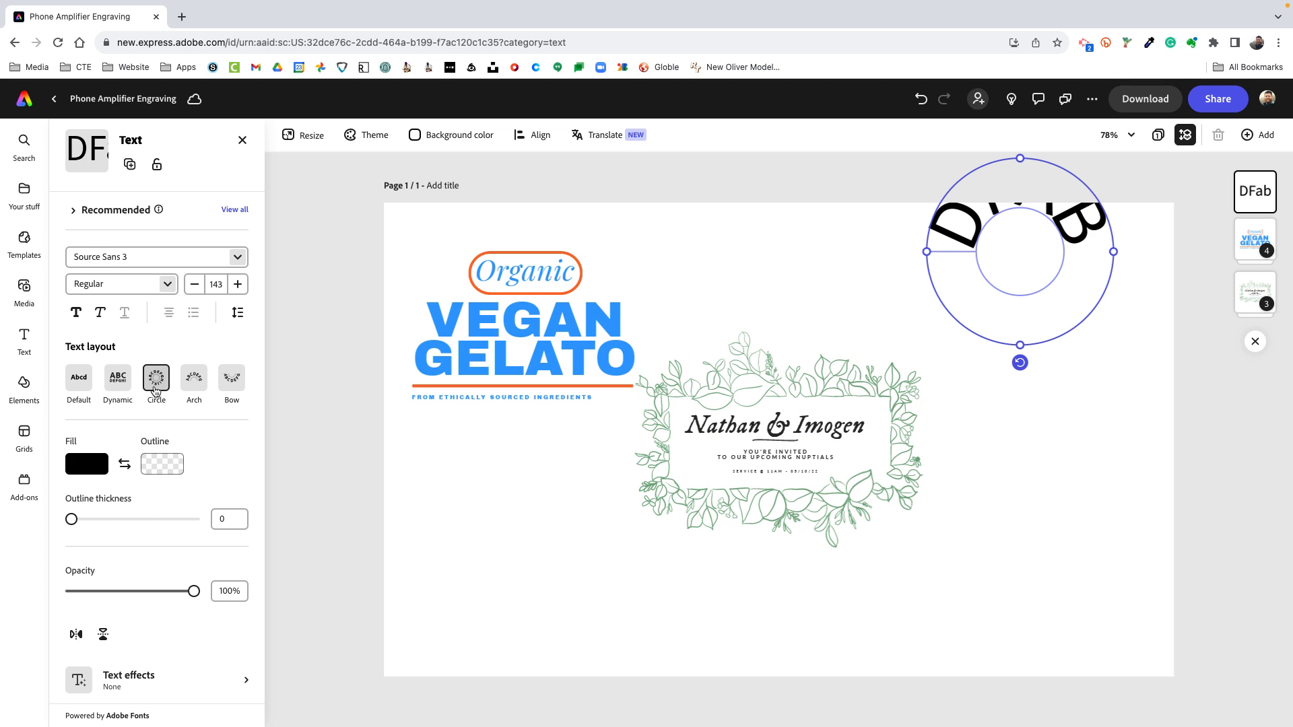
drag(956, 237, 965, 326)
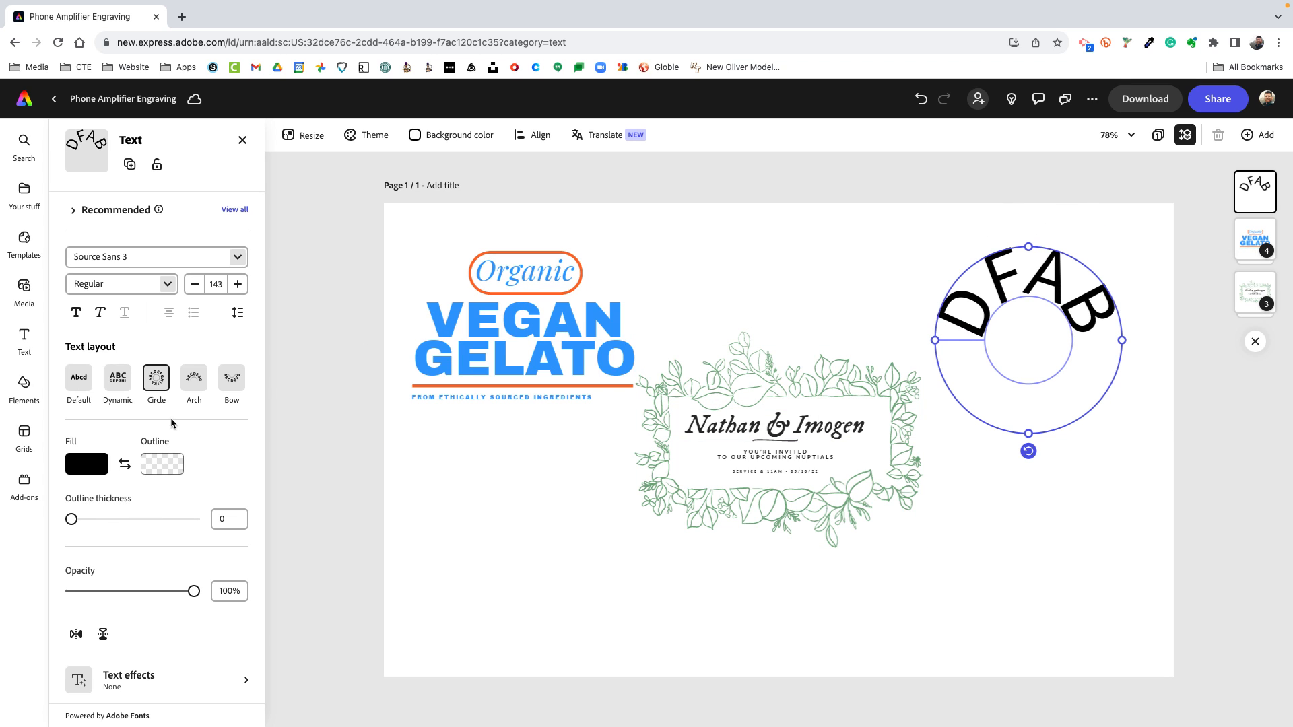
drag(1029, 433, 1028, 504)
drag(1017, 264, 999, 303)
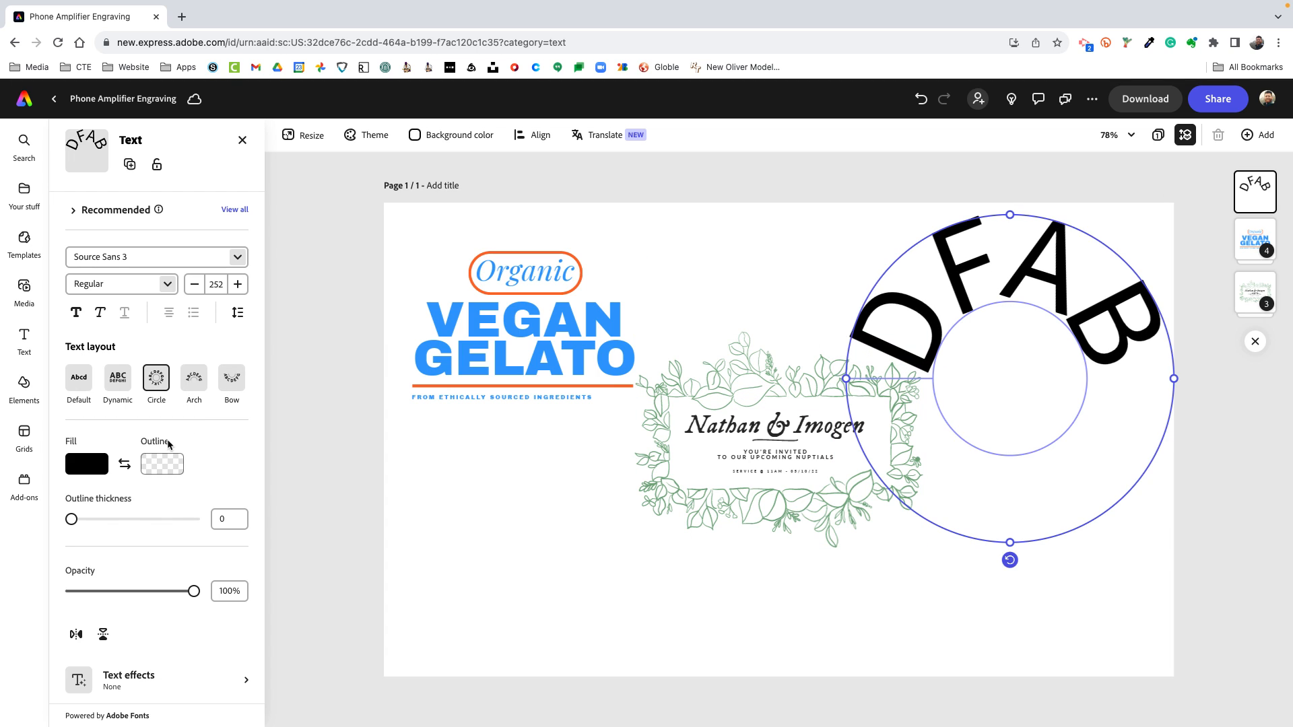
Change the font of the circular DFab text to MerriweatherLight
click(238, 258)
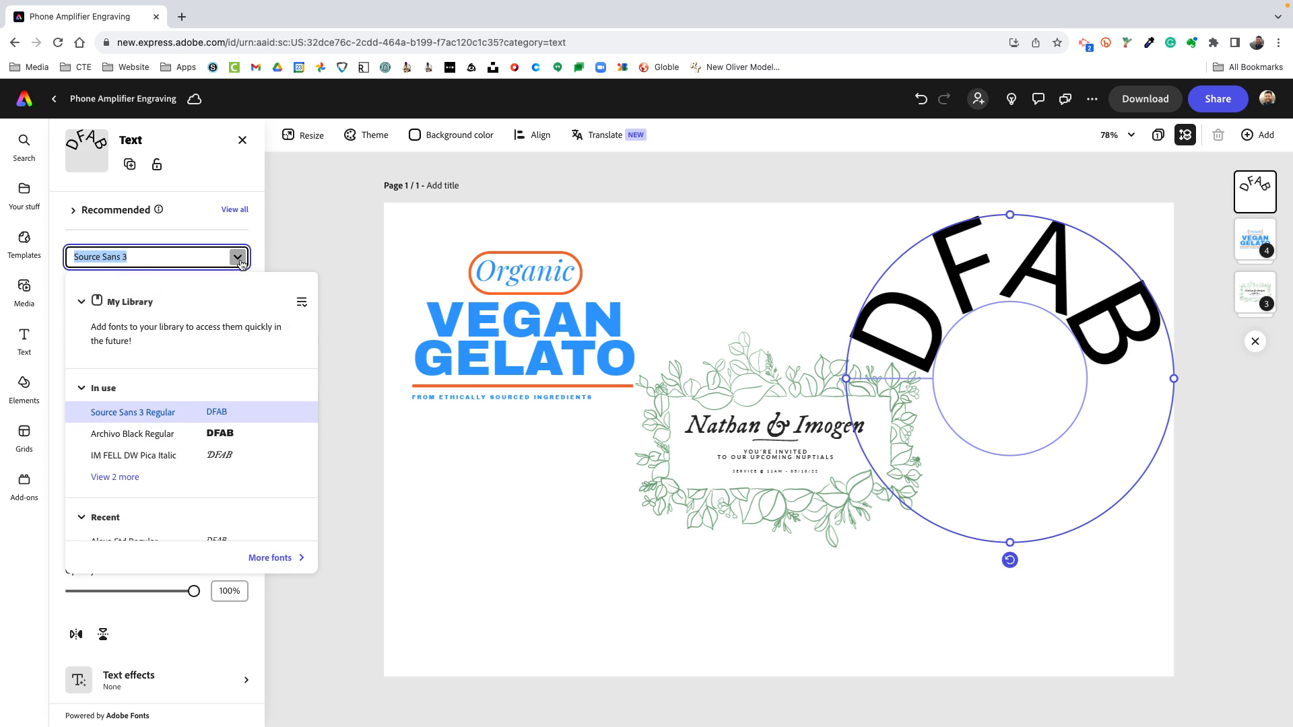
scroll(118, 451, down, 5)
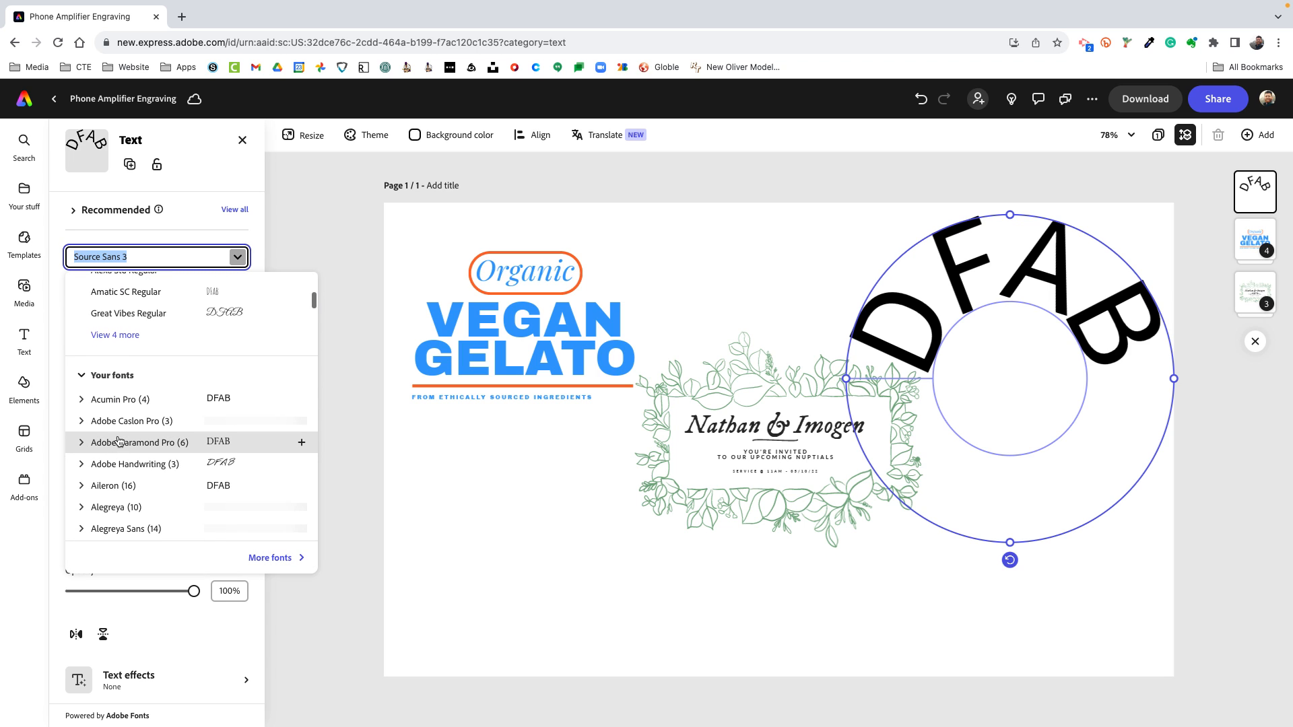
scroll(119, 441, down, 10)
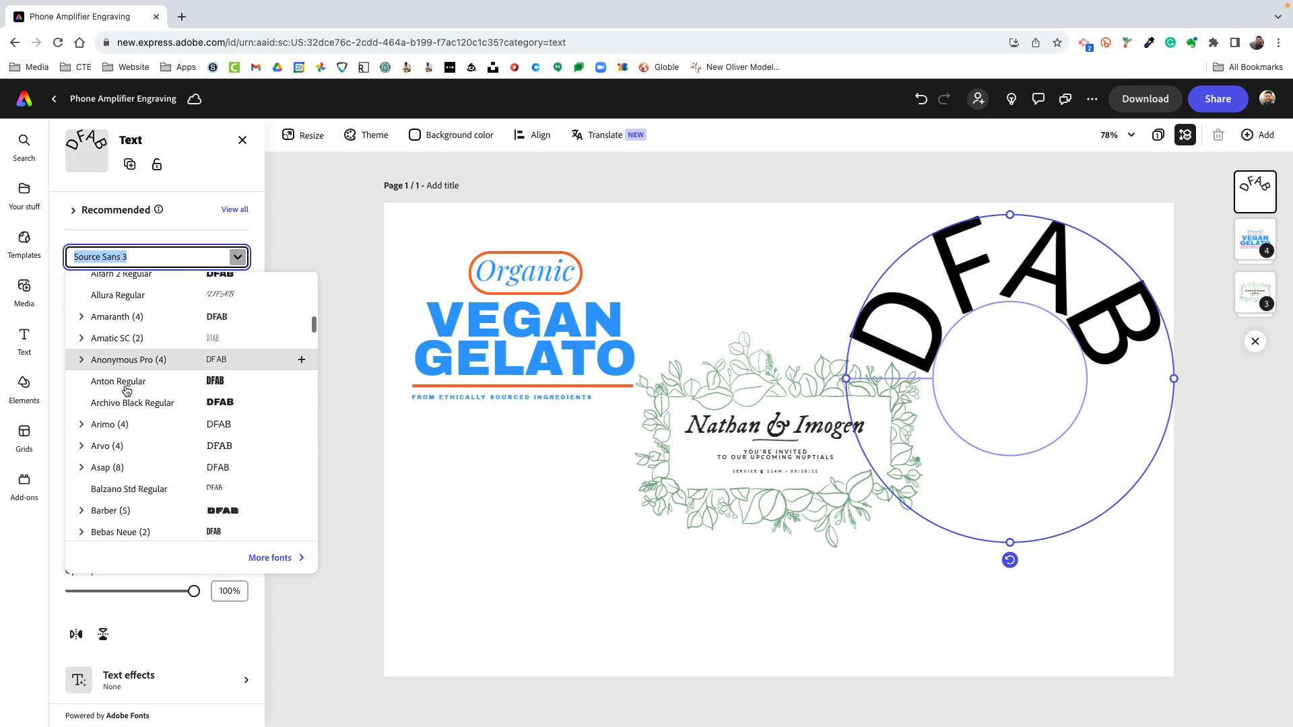
scroll(131, 364, down, 10)
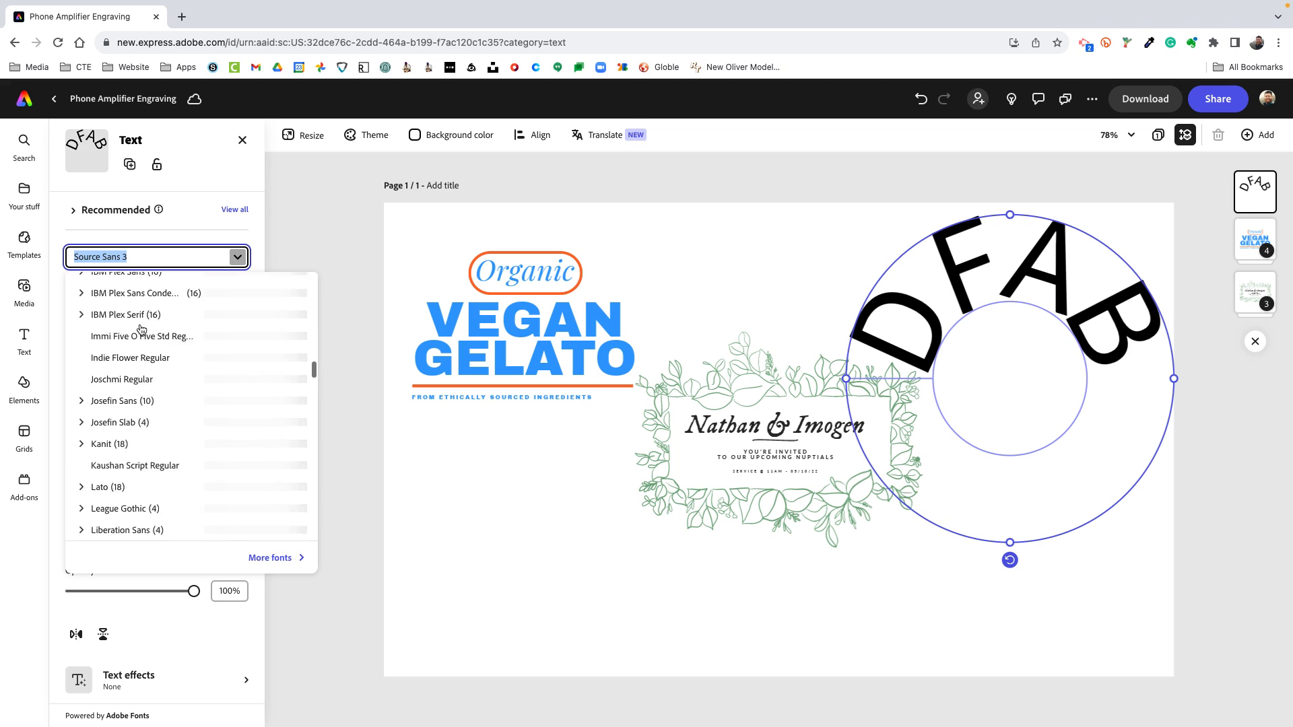
click(131, 402)
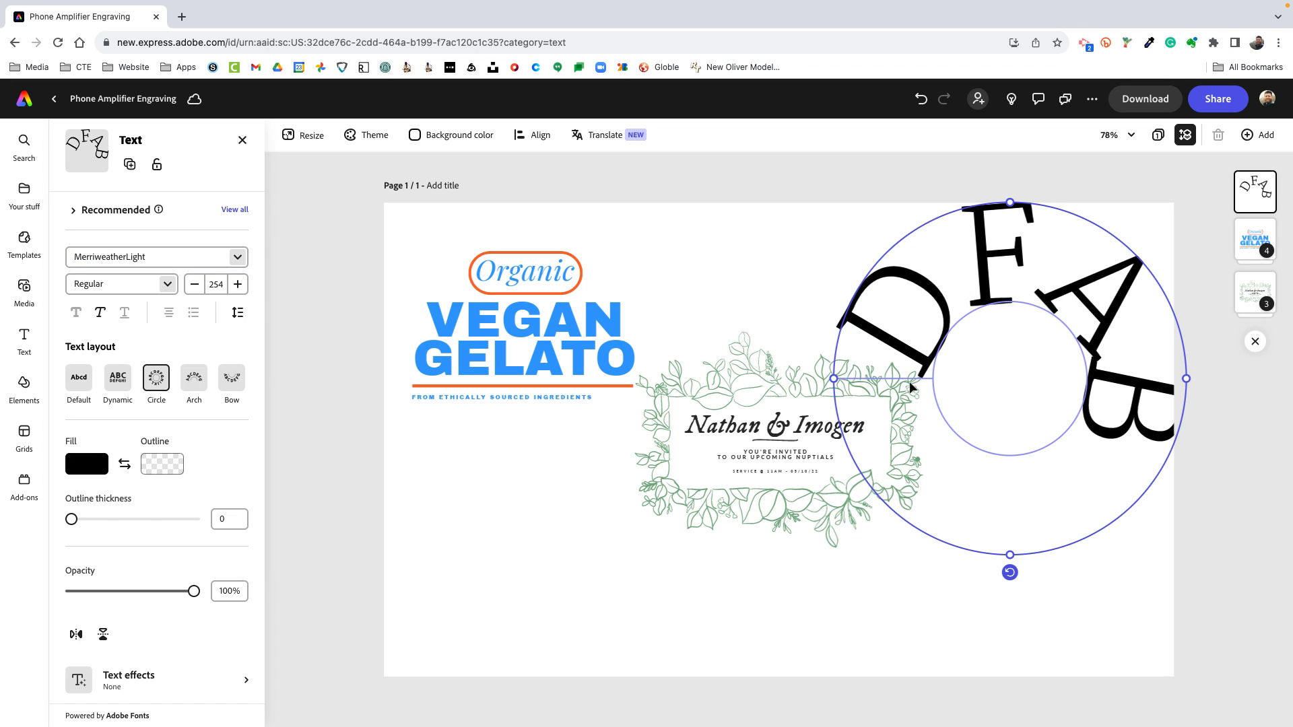
Reposition the circular DFab text near the page's right edge and reduce its font size to 74
drag(851, 382, 890, 448)
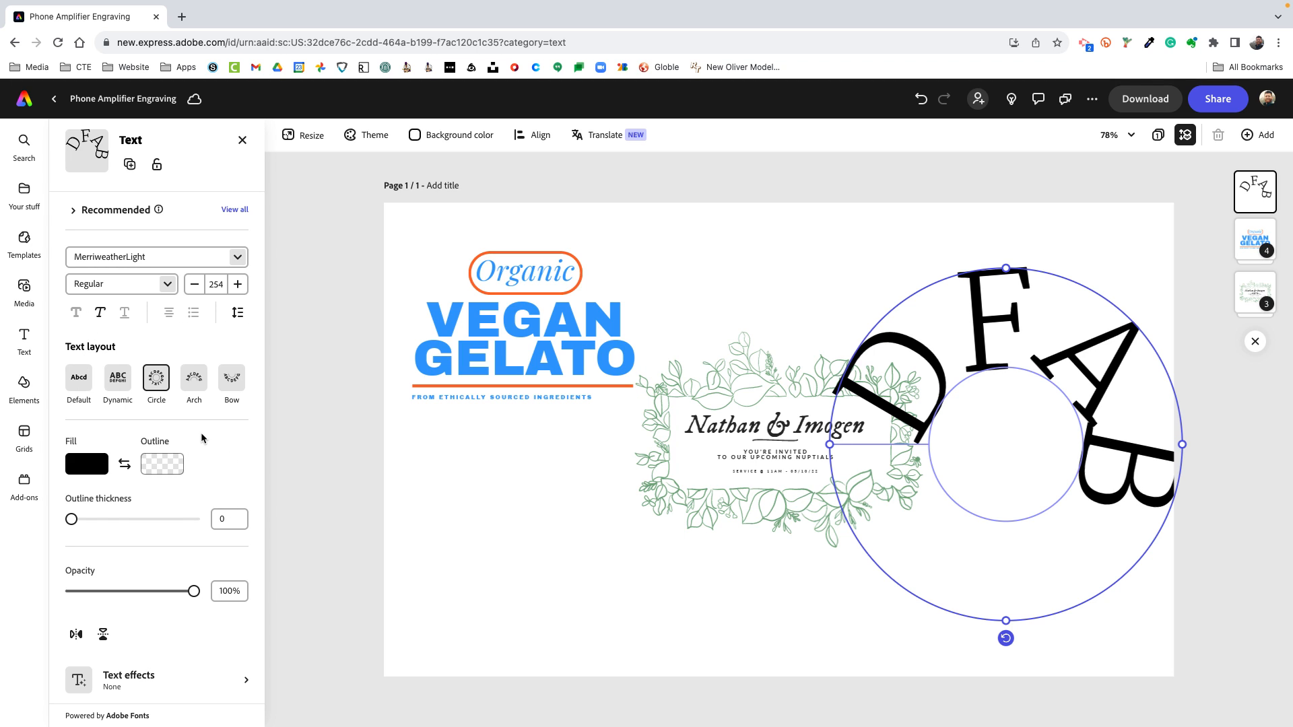
drag(972, 363, 962, 274)
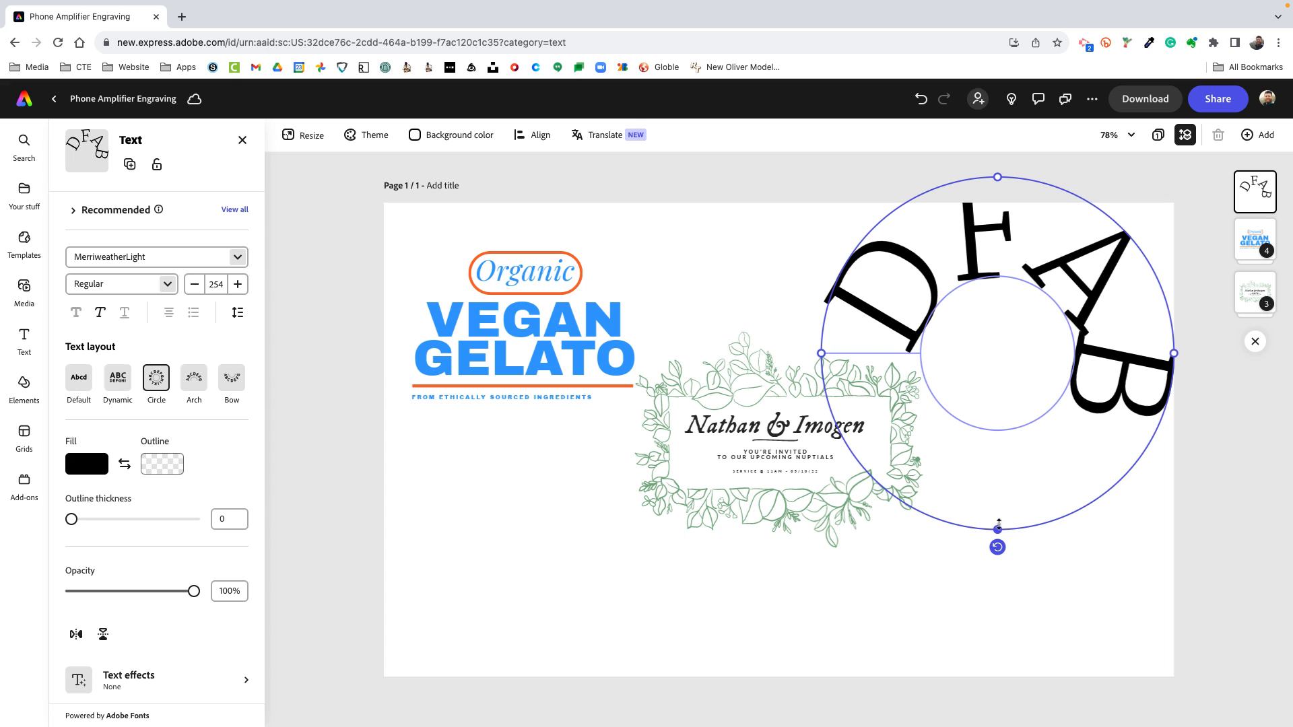
drag(997, 529, 997, 409)
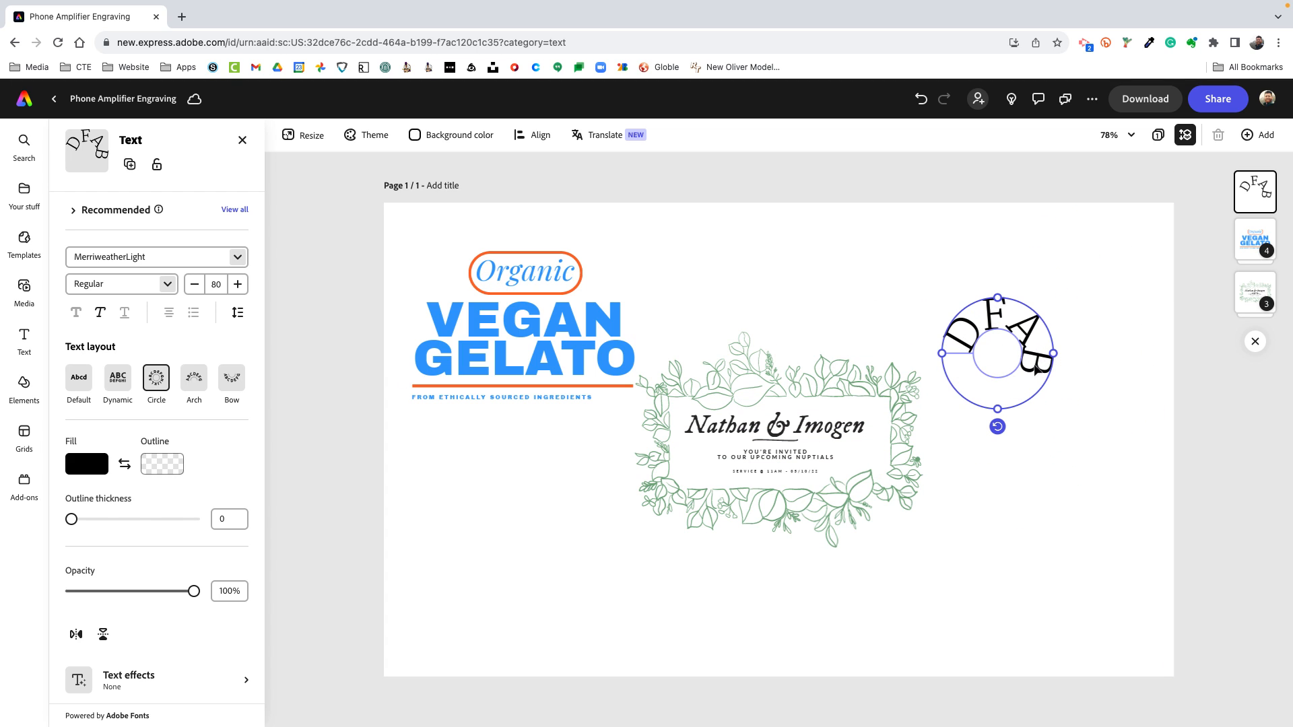
double_click(1036, 369)
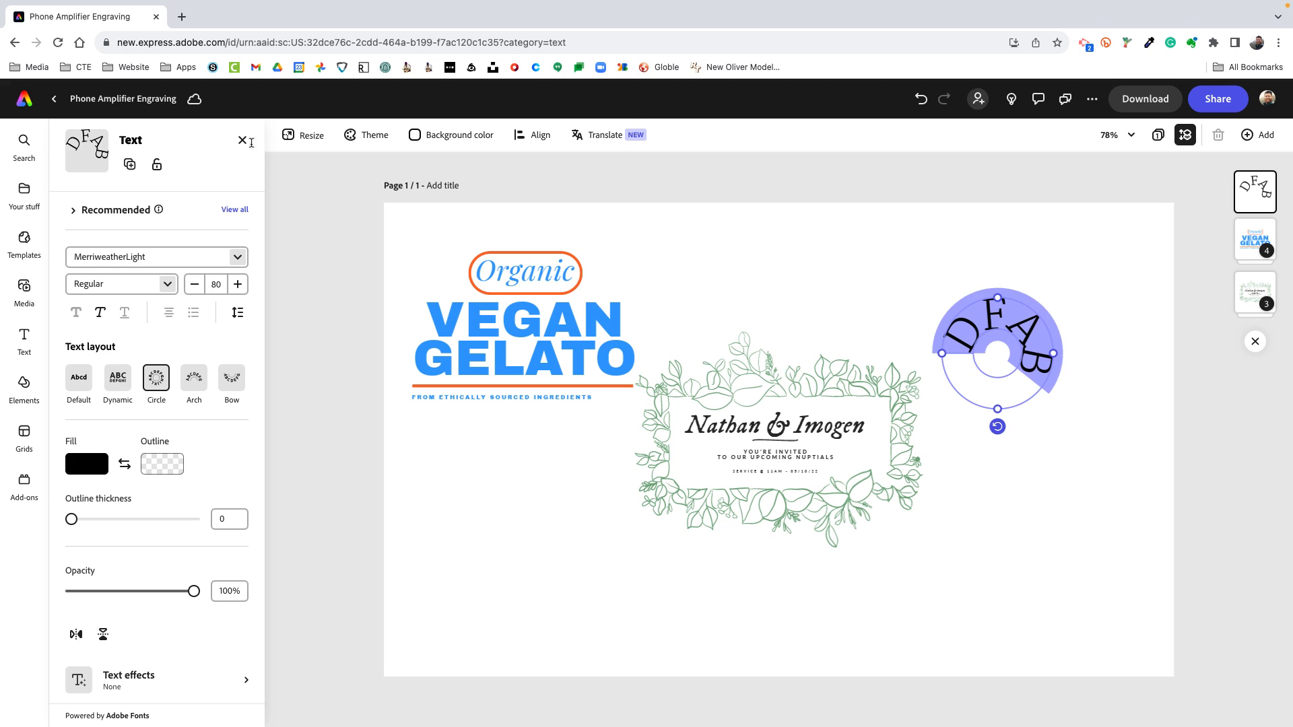
click(200, 292)
click(200, 293)
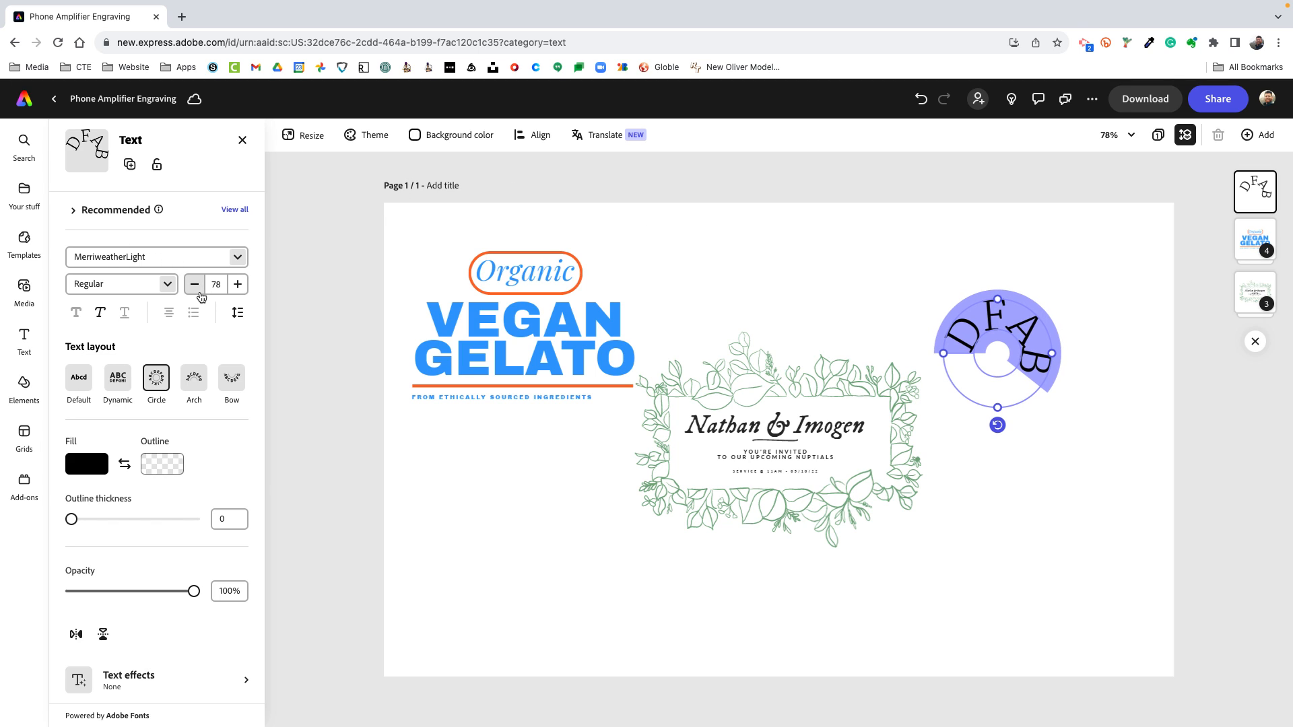
click(200, 292)
click(200, 292)
click(200, 292)
click(200, 293)
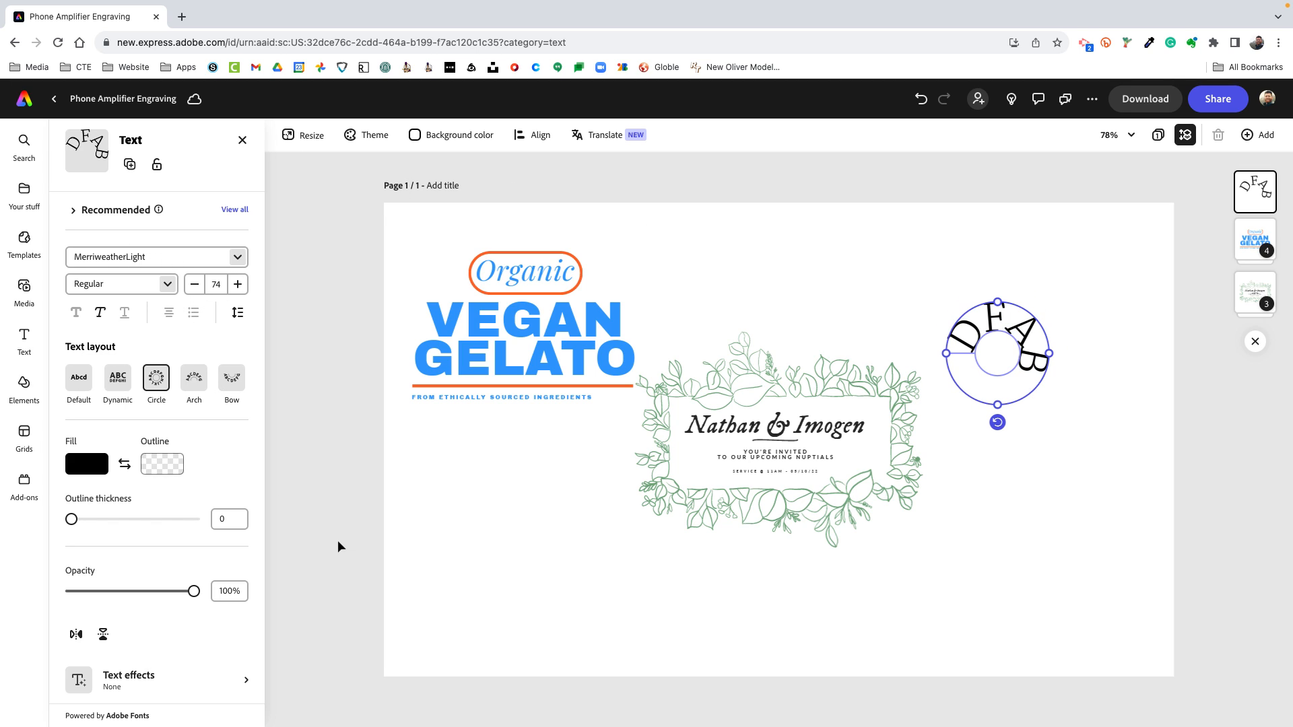
Move the leaf-framed wedding invitation design lower on the page, below the gelato design
click(774, 386)
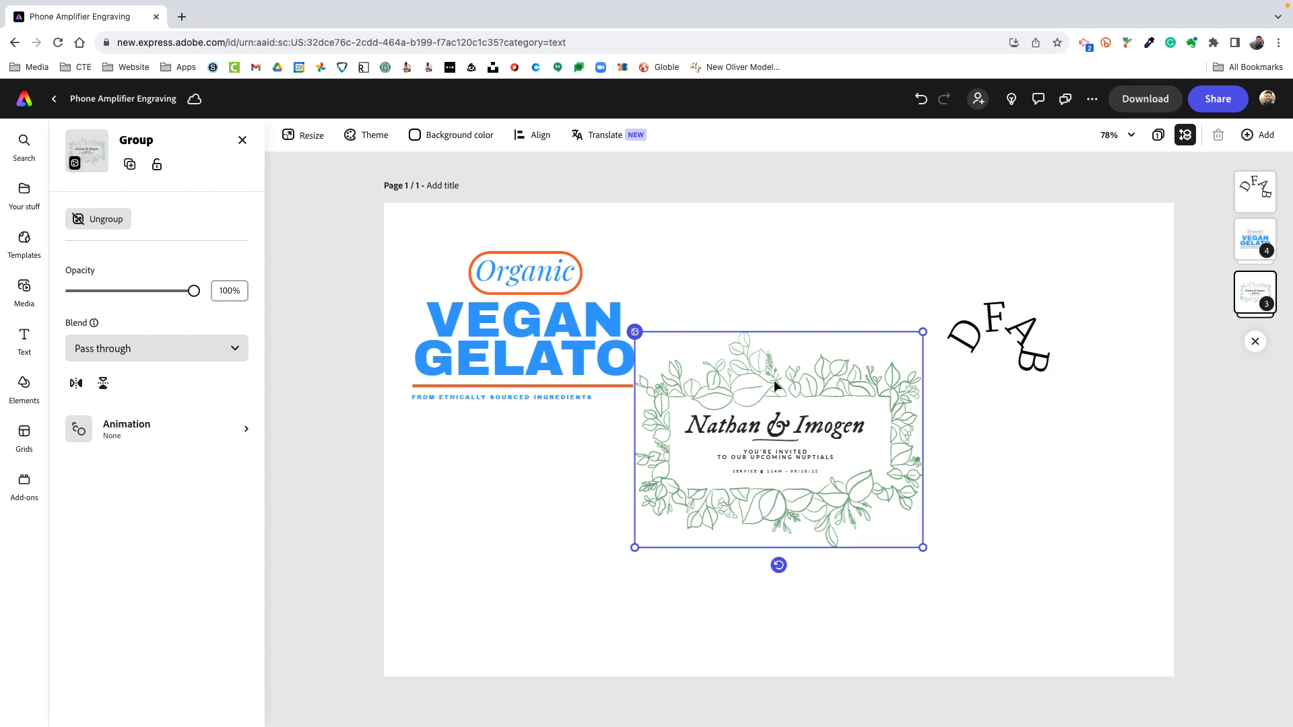
drag(774, 386, 765, 456)
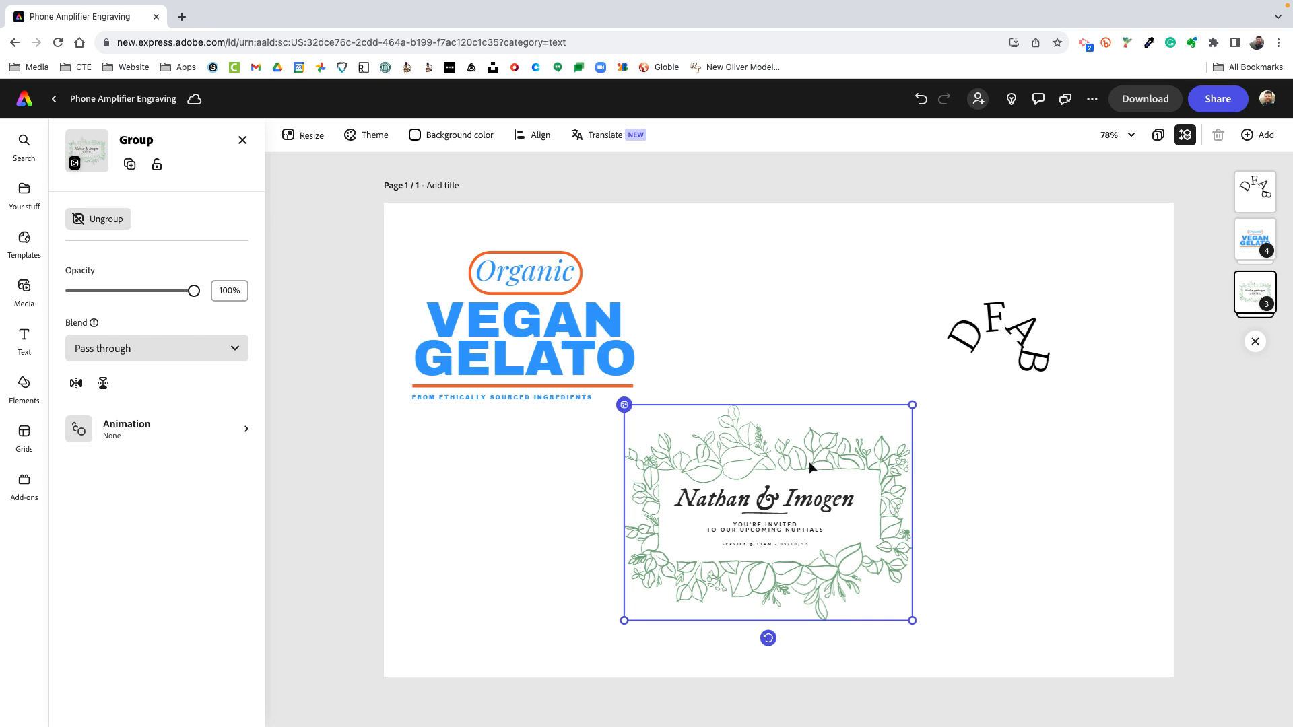
click(538, 342)
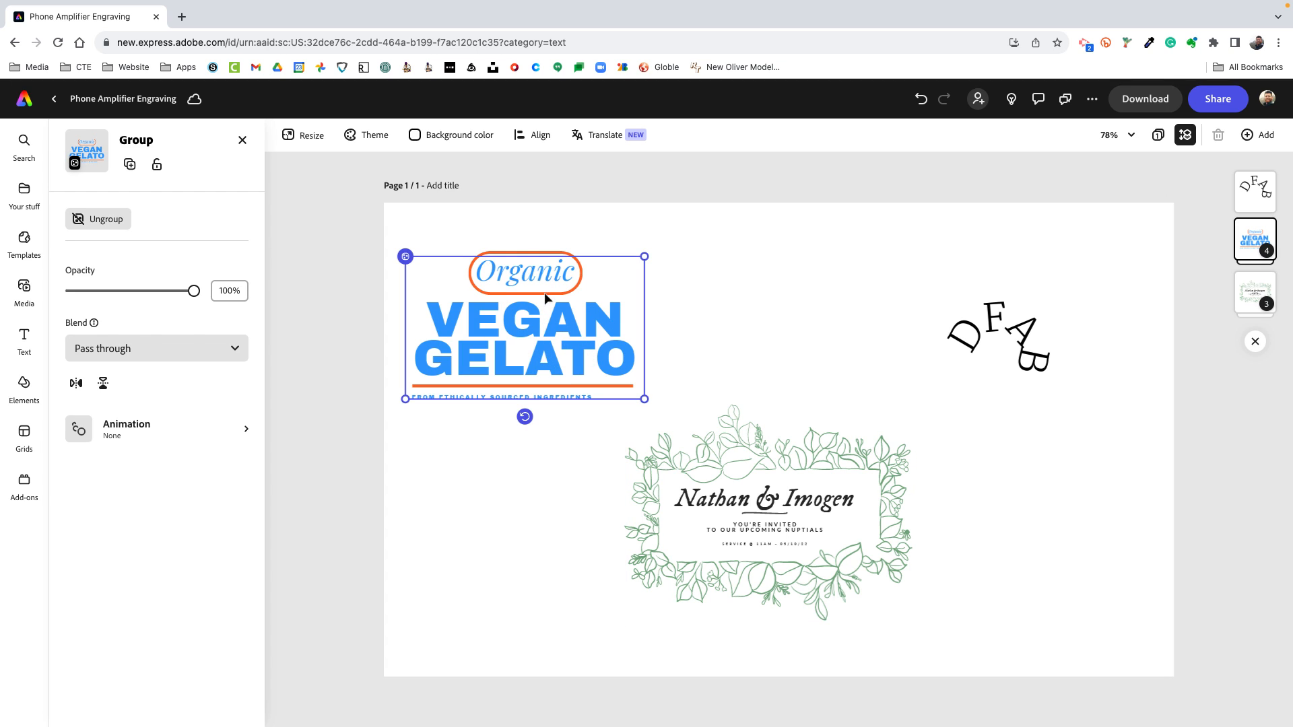
click(778, 431)
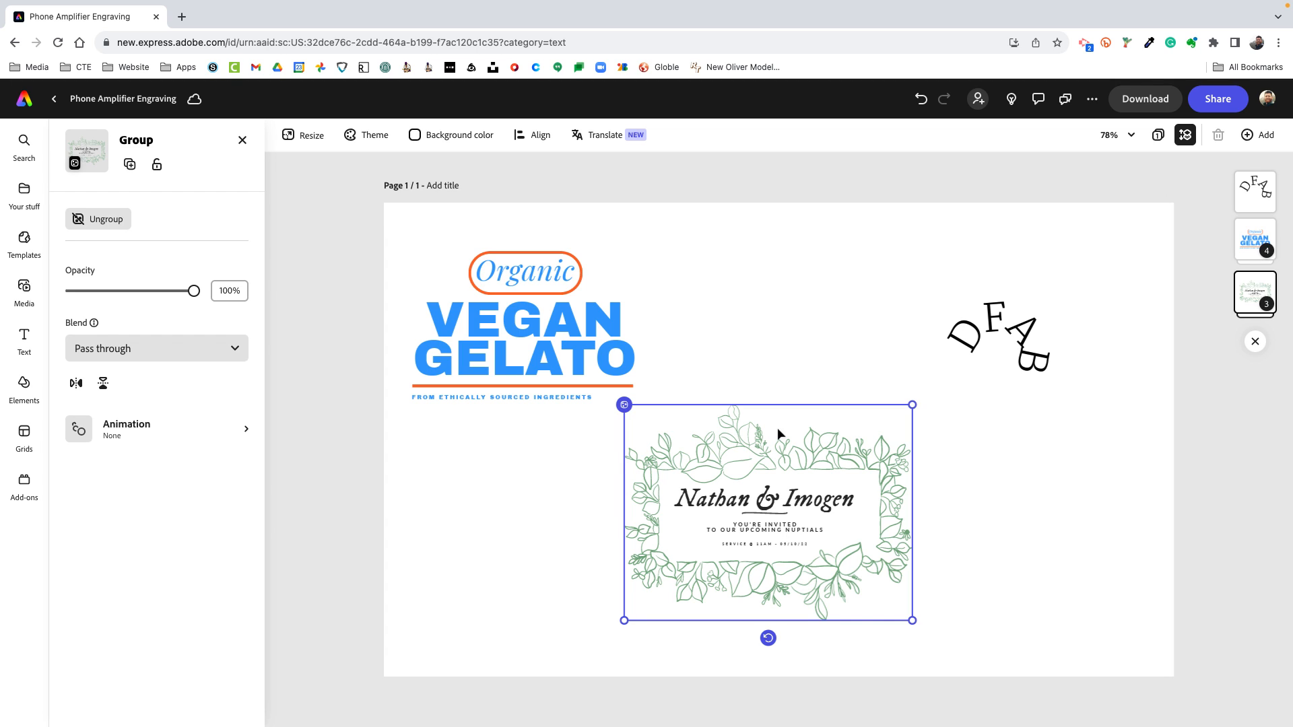
Set the fill of the VEGAN GELATO text to black and deselect it
click(532, 344)
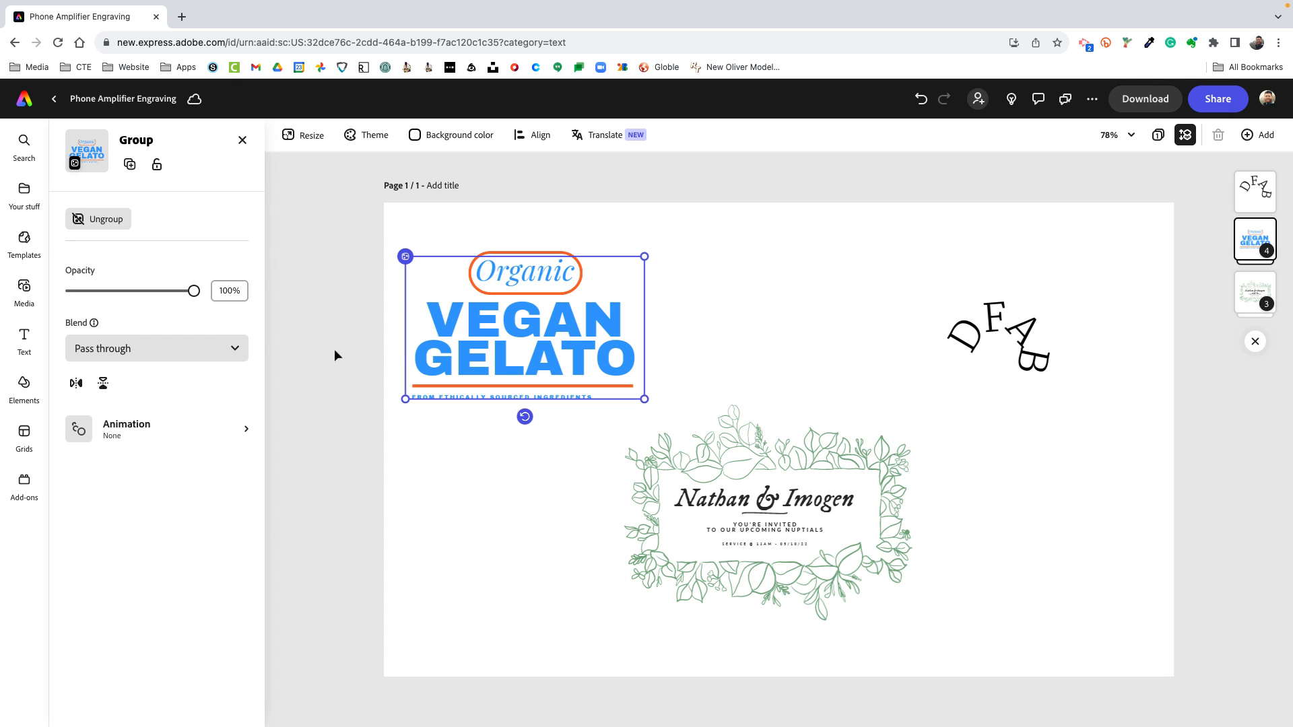
double_click(482, 361)
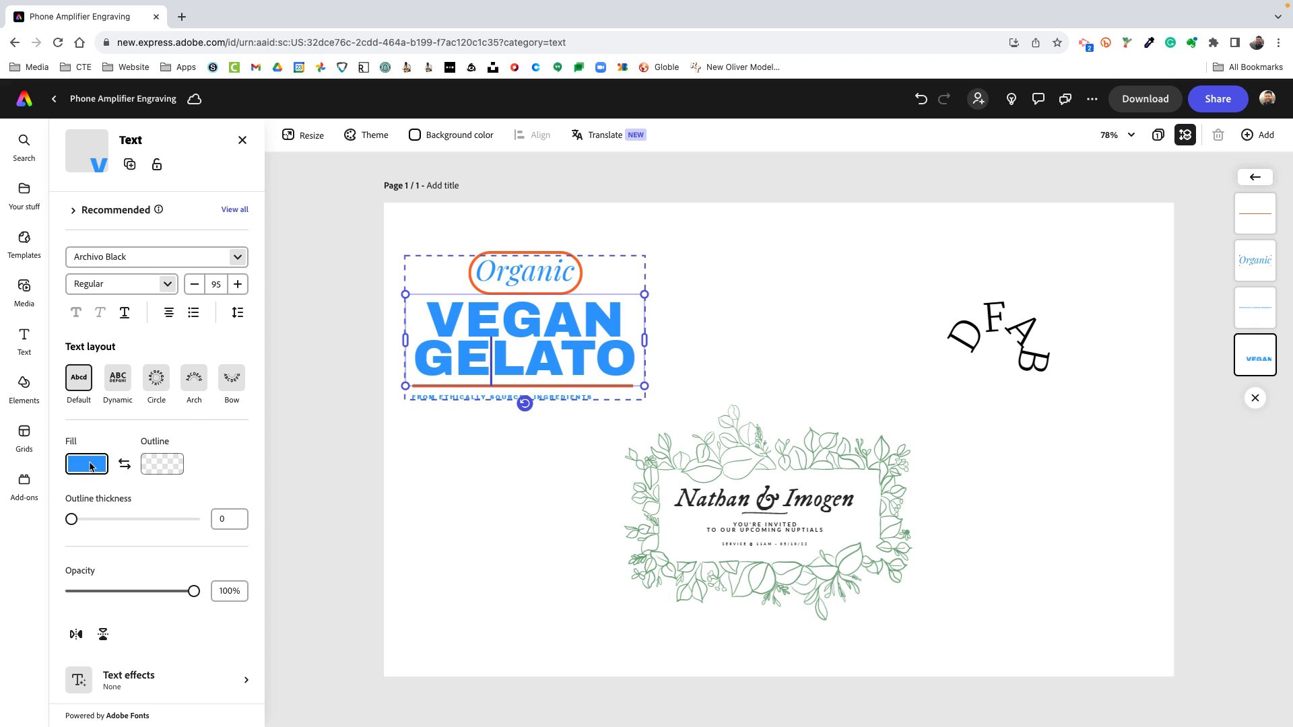
click(90, 466)
click(143, 409)
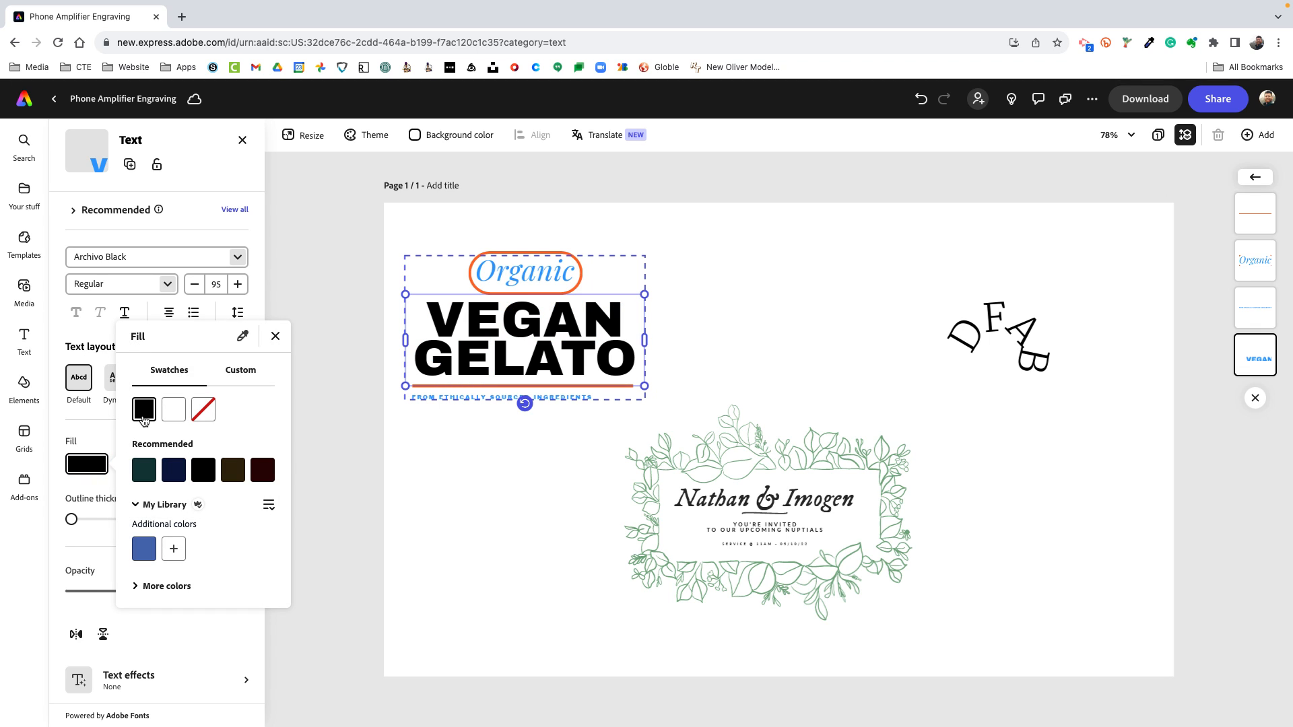
click(388, 496)
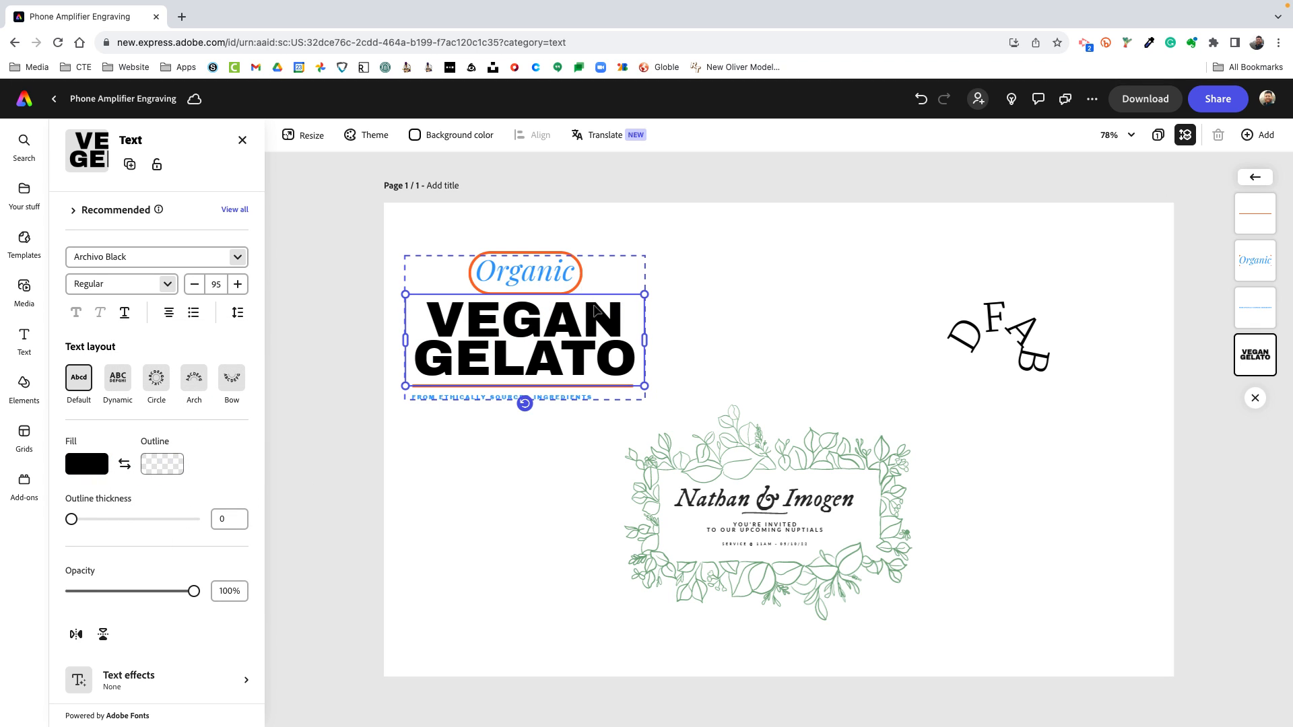
click(569, 544)
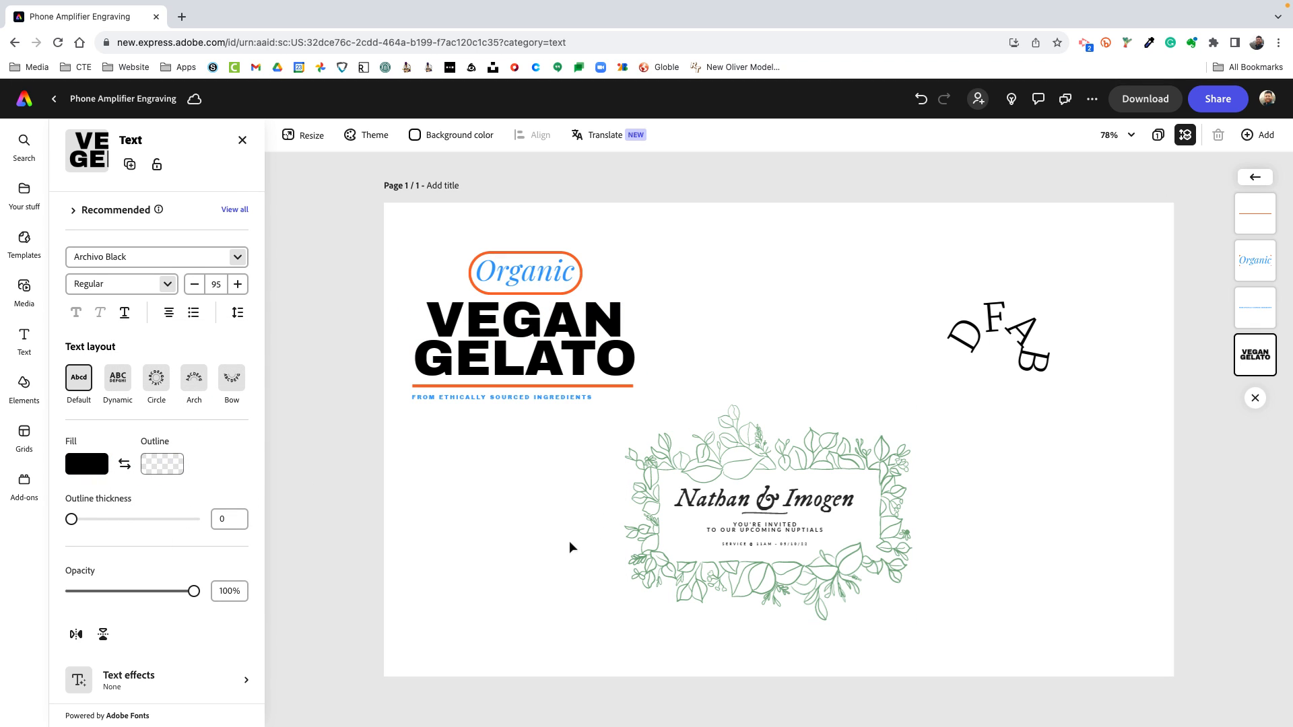
Set the border color of the line below the VEGAN GELATO text to medium gray and deselect it
click(580, 266)
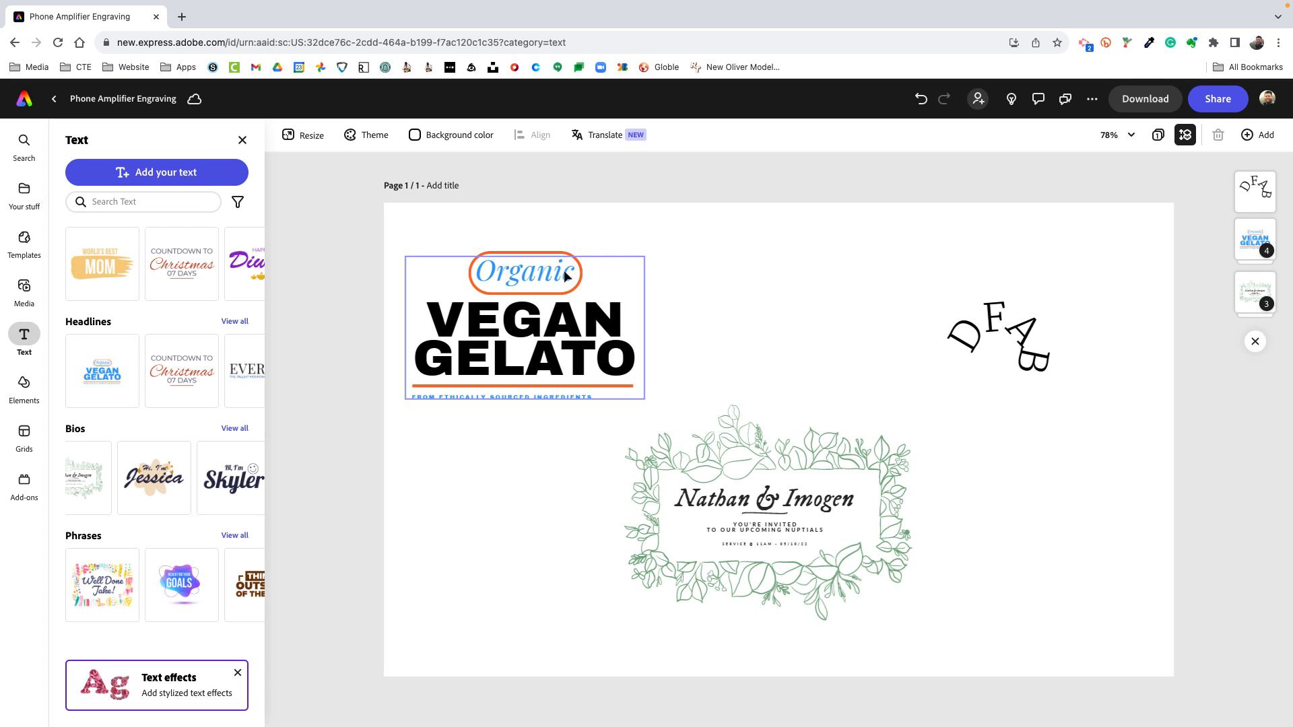
key(Escape)
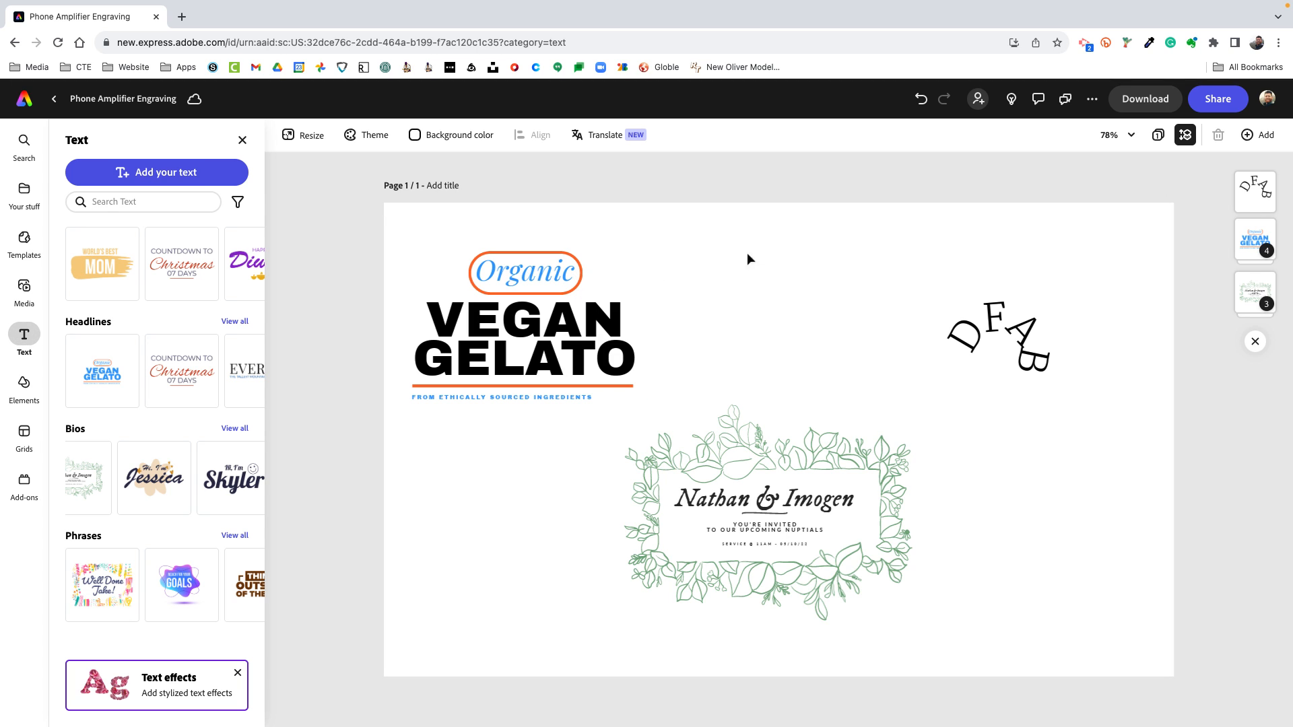
click(1267, 259)
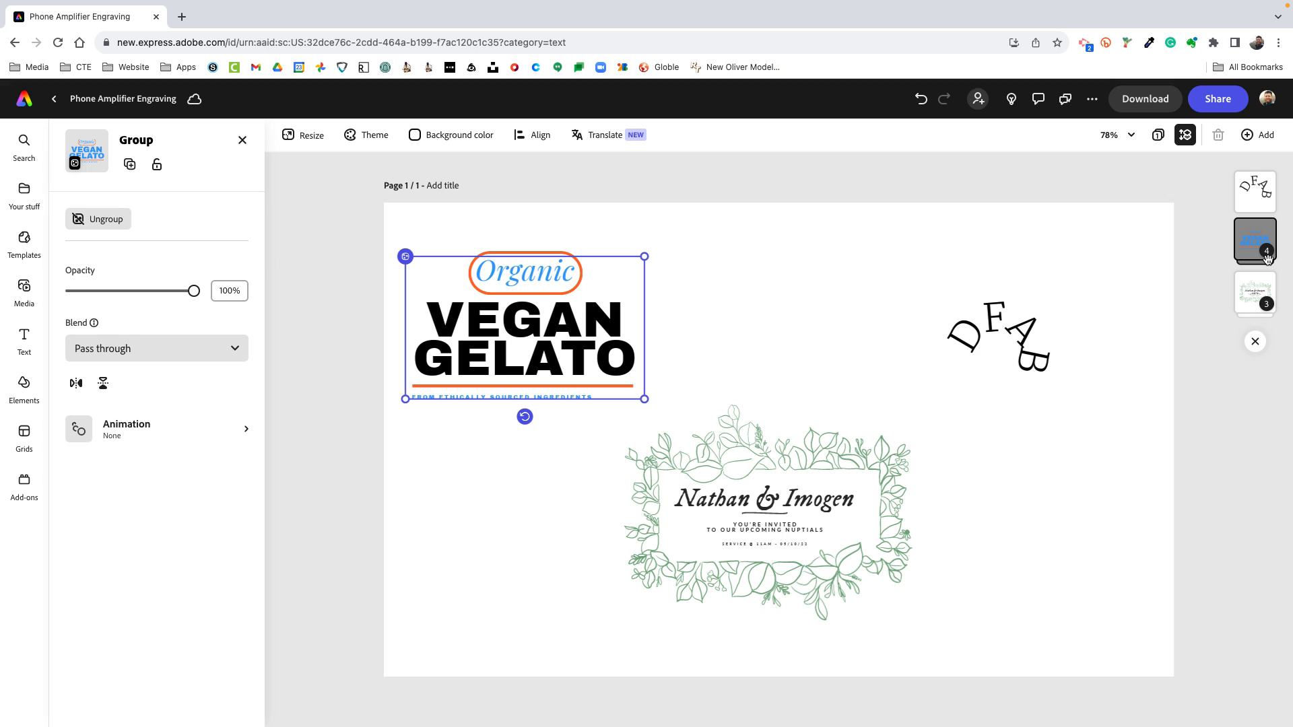
click(1266, 259)
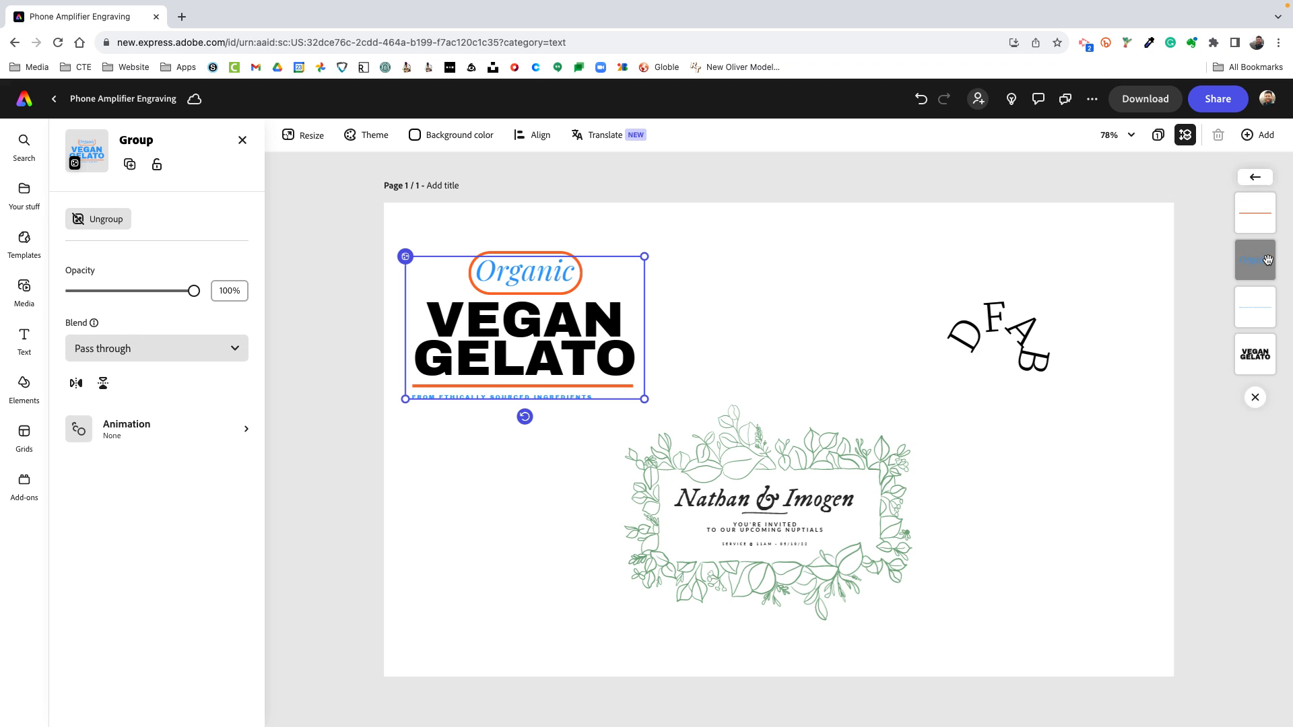
click(1262, 213)
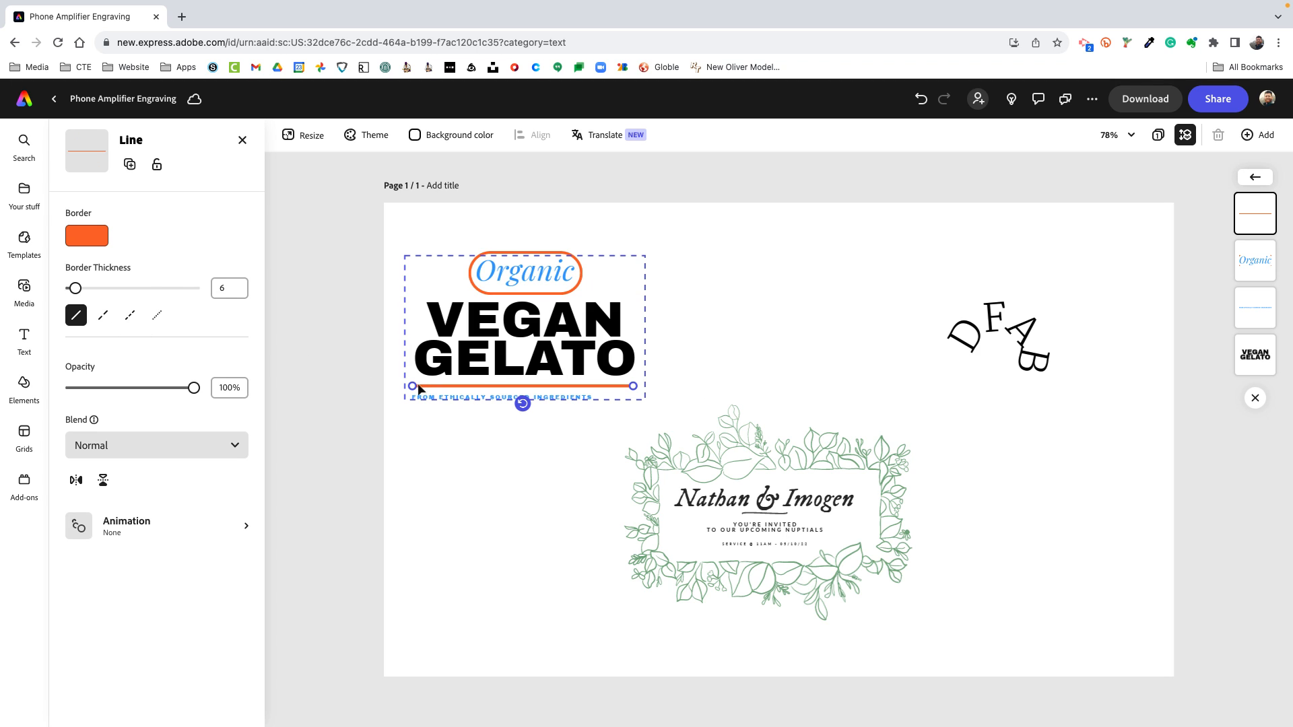
click(85, 234)
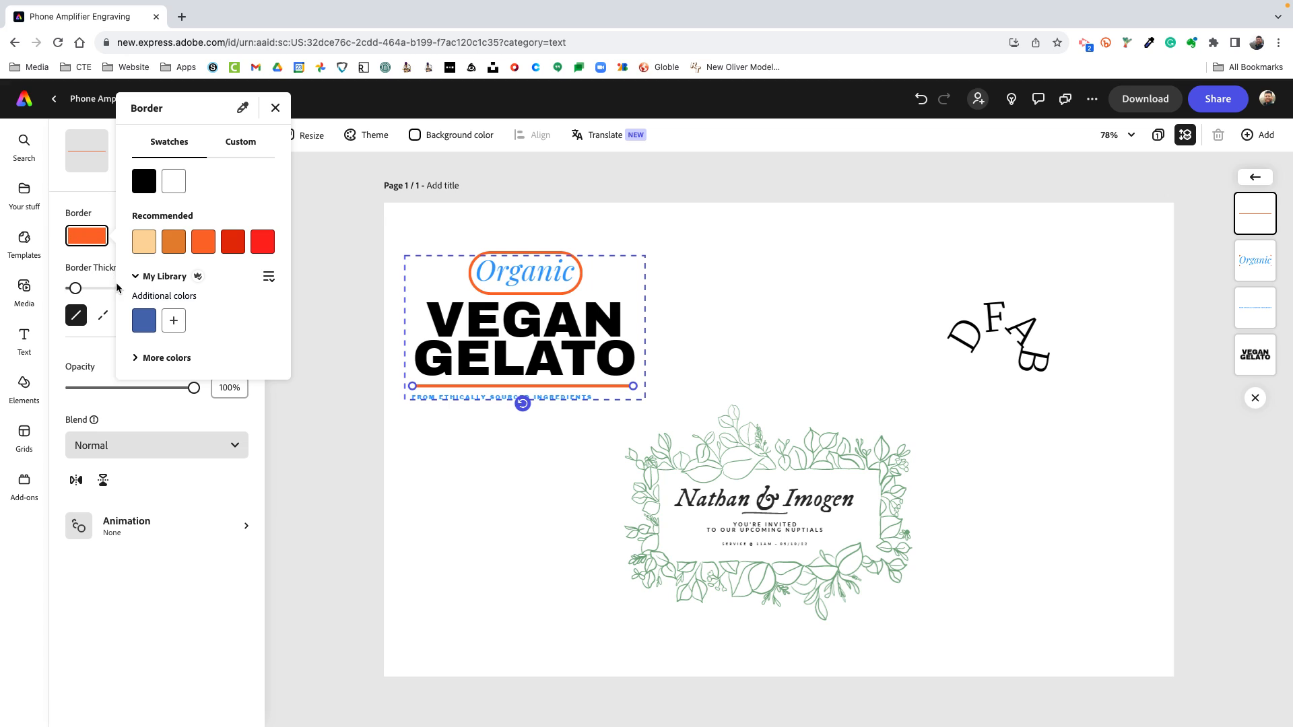
click(134, 358)
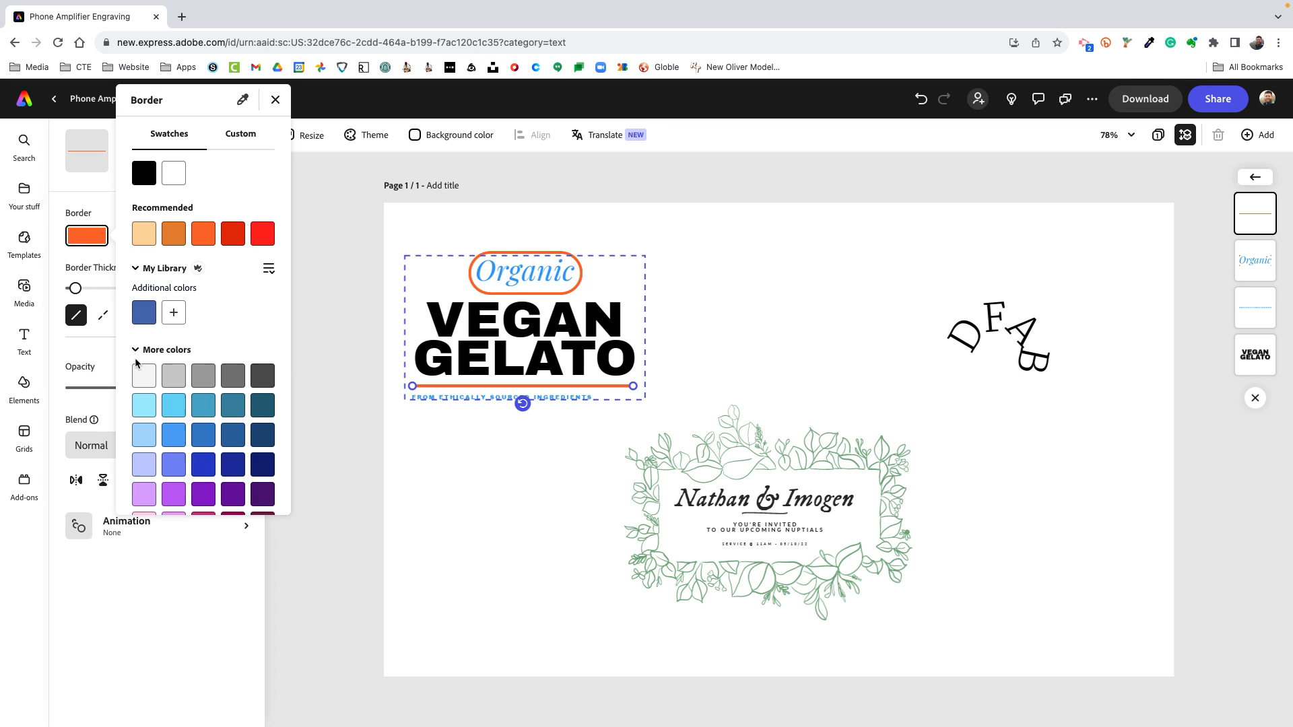
click(205, 381)
click(474, 535)
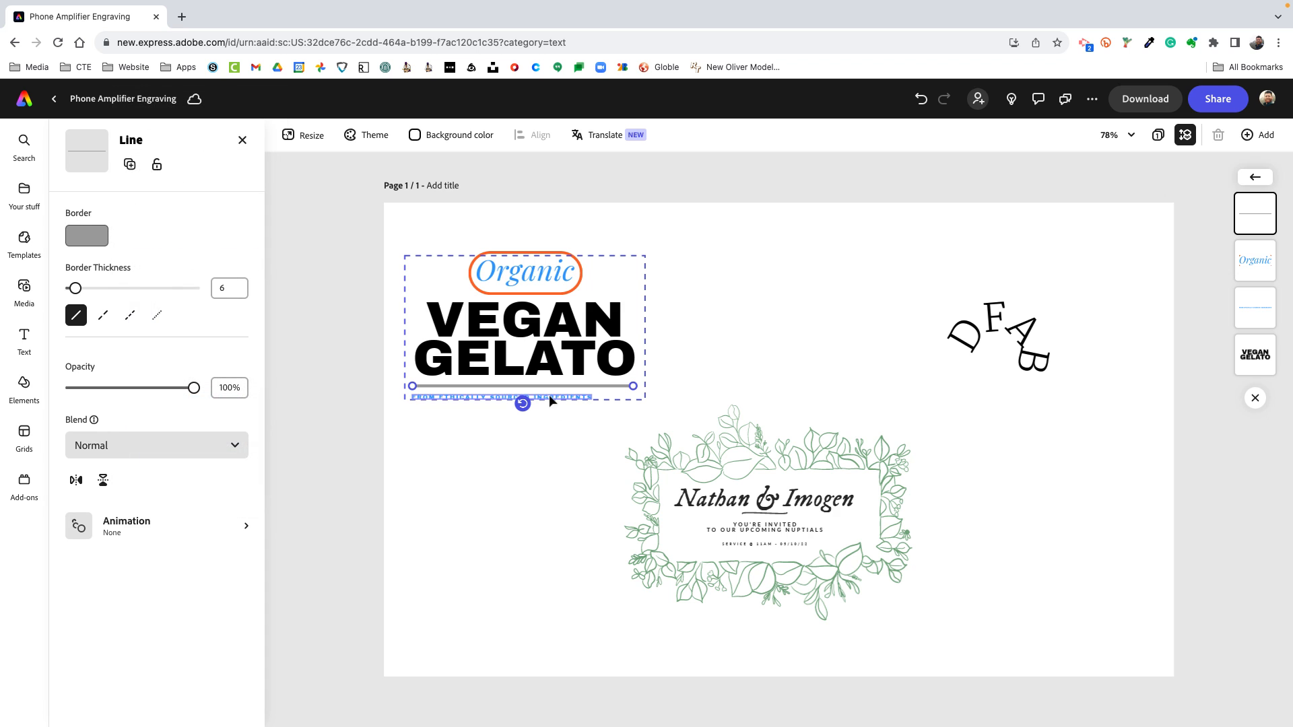
scroll(548, 394, up, 5)
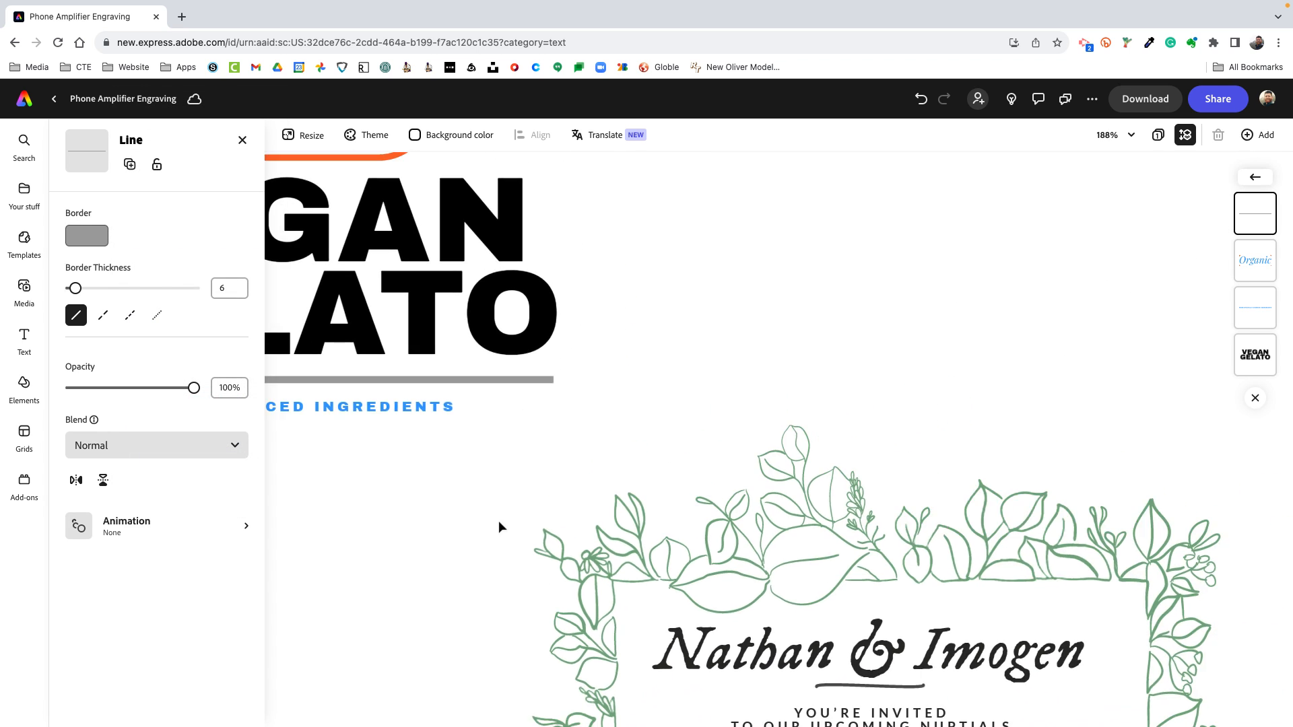
scroll(499, 522, down, 5)
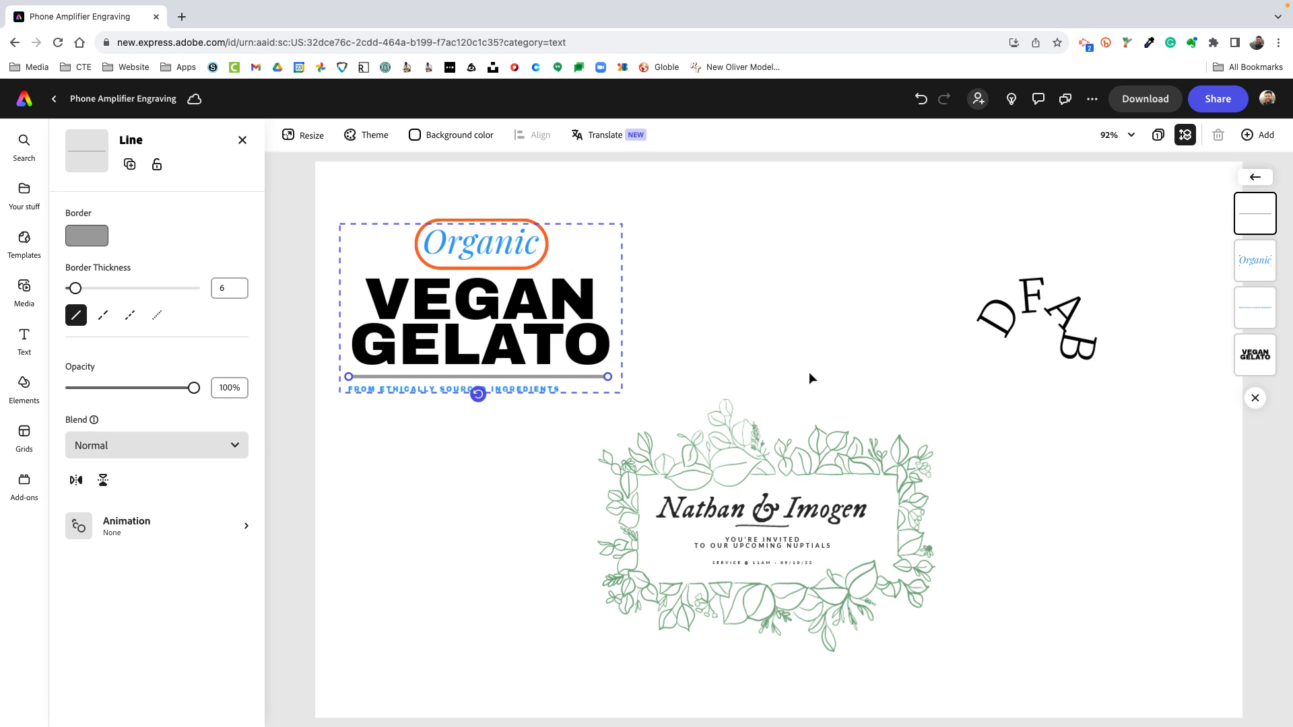
click(487, 533)
Select the gelato, circular text and wedding invitation designs together and delete them from the page
scroll(487, 533, down, 6)
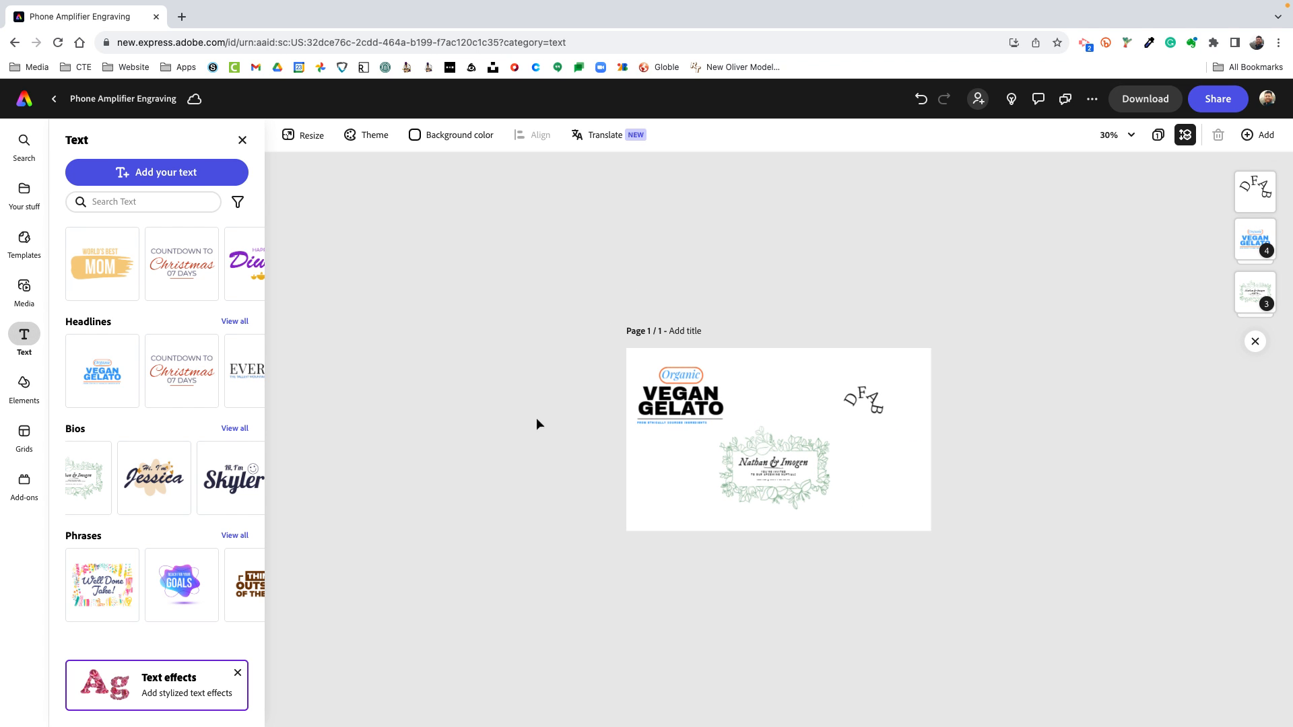
scroll(607, 339, up, 2)
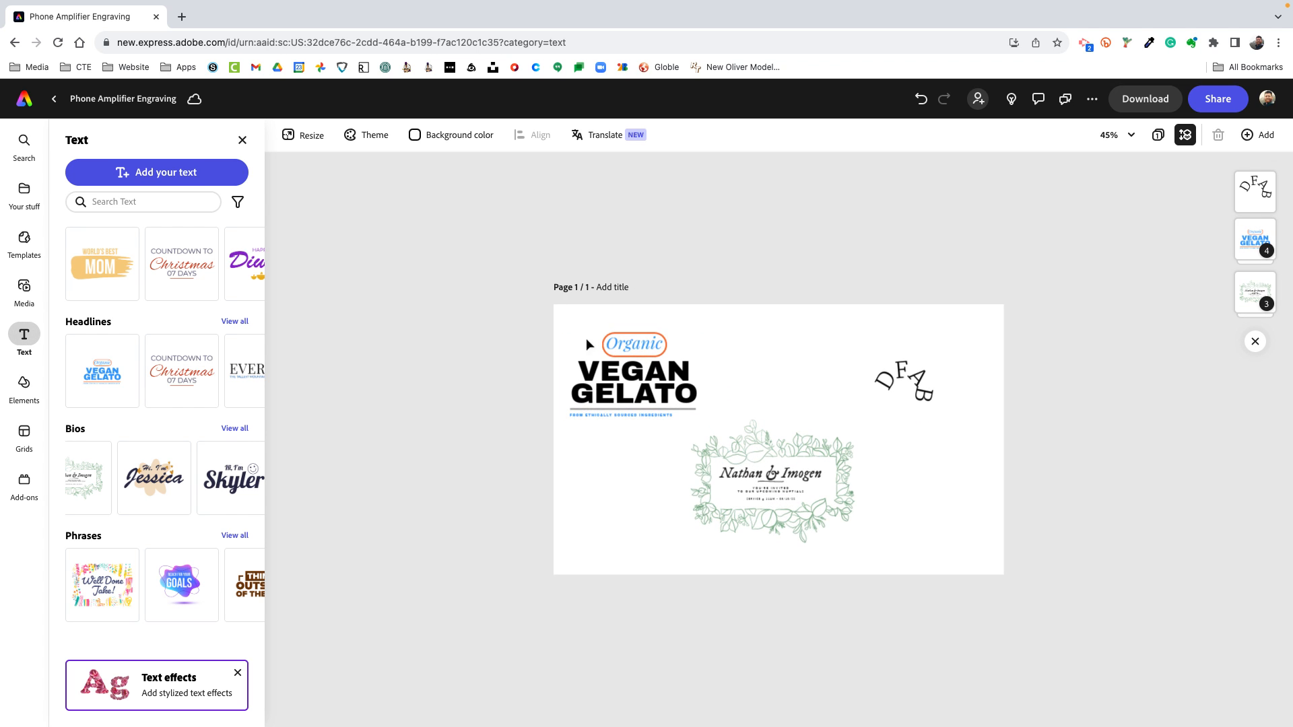
drag(575, 330, 967, 533)
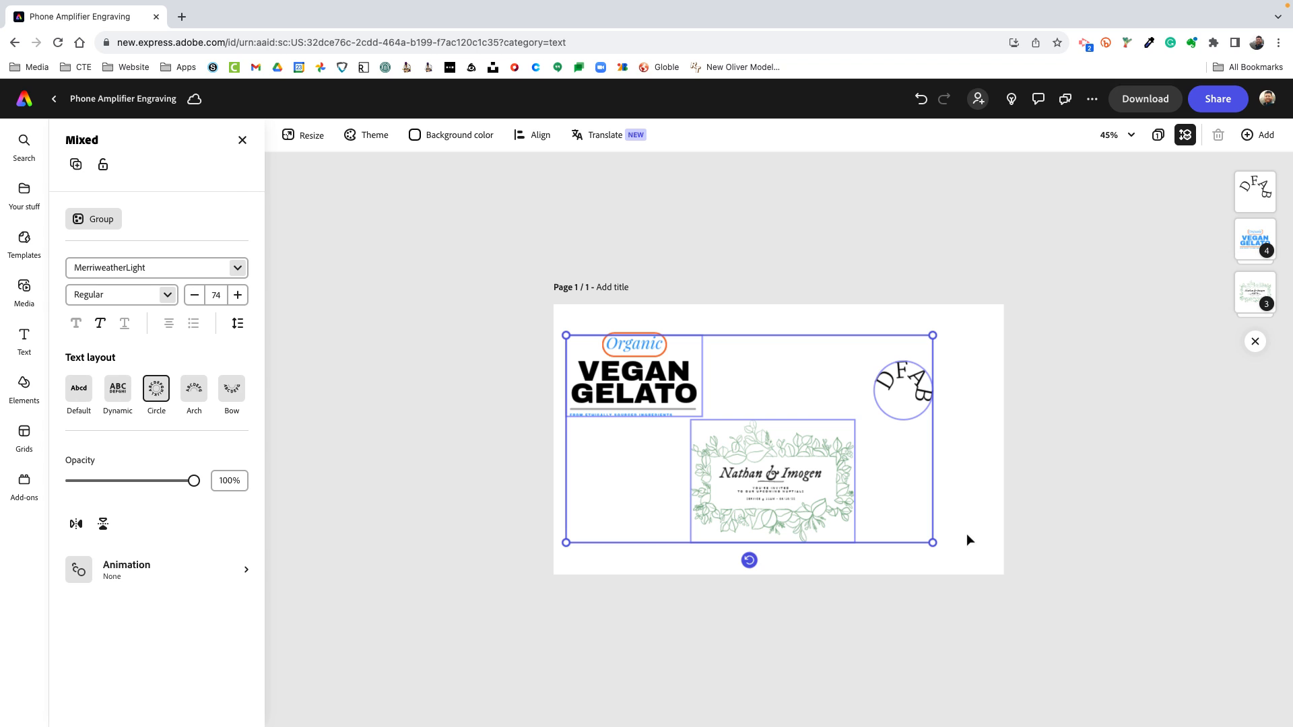
key(Delete)
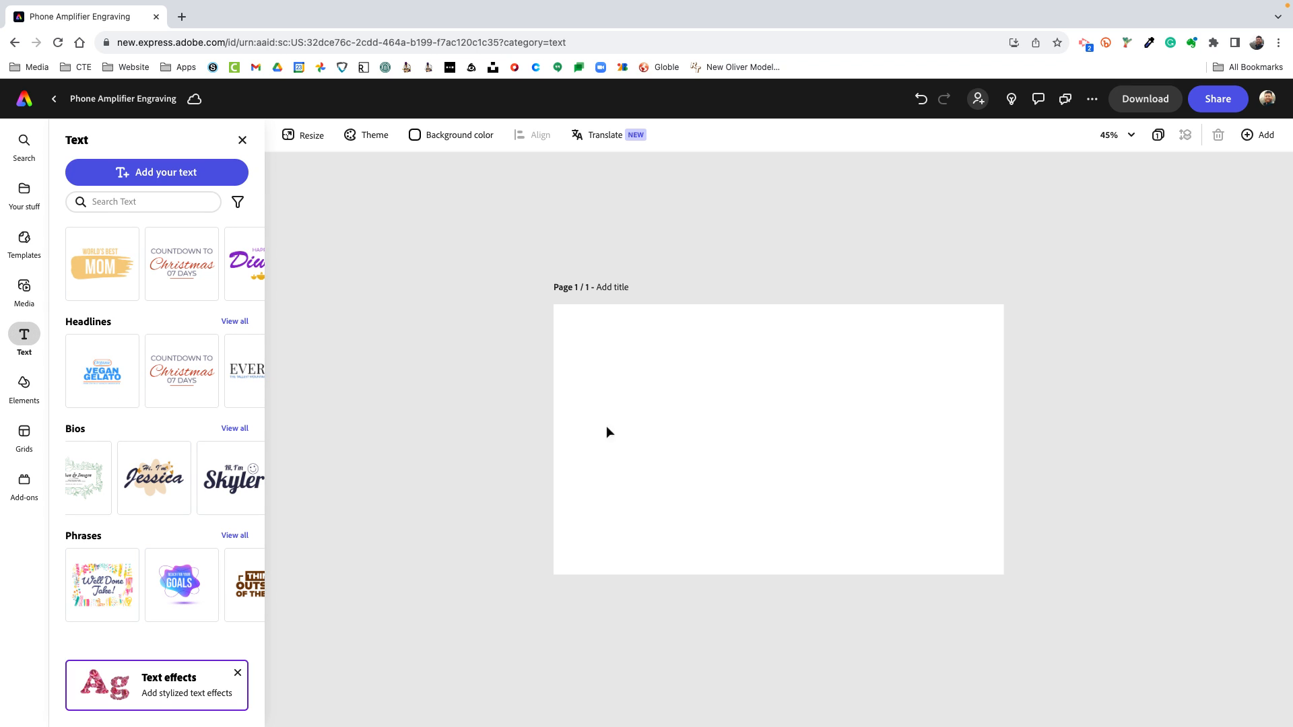
Add the black hexagonal cube from the 3D elements, place it in the page's lower-left area and deselect it
click(20, 385)
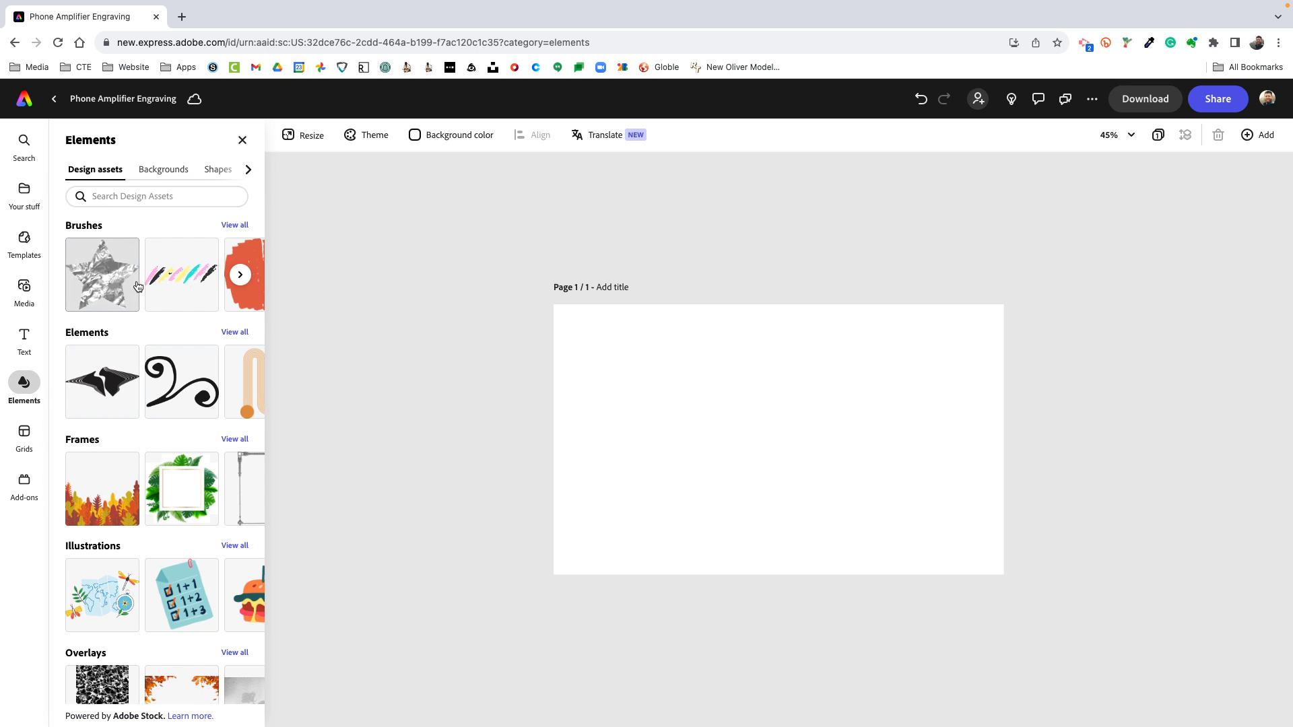
click(235, 332)
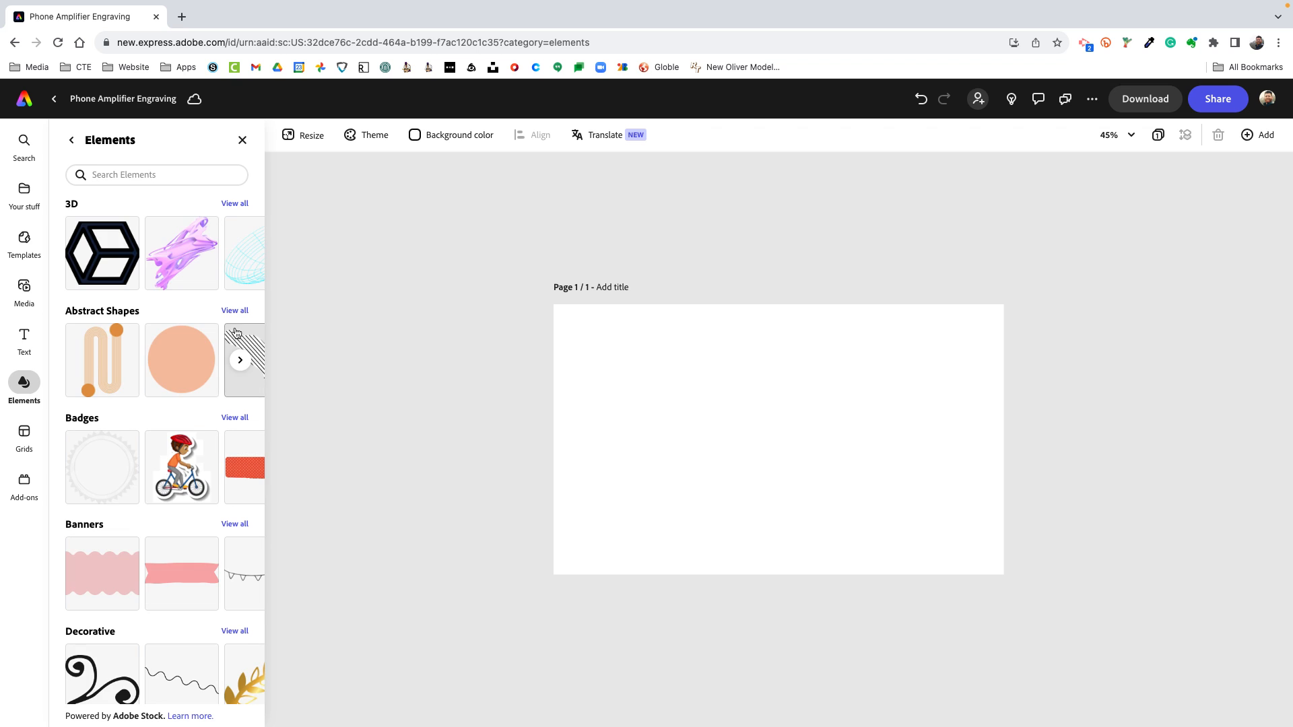
click(94, 239)
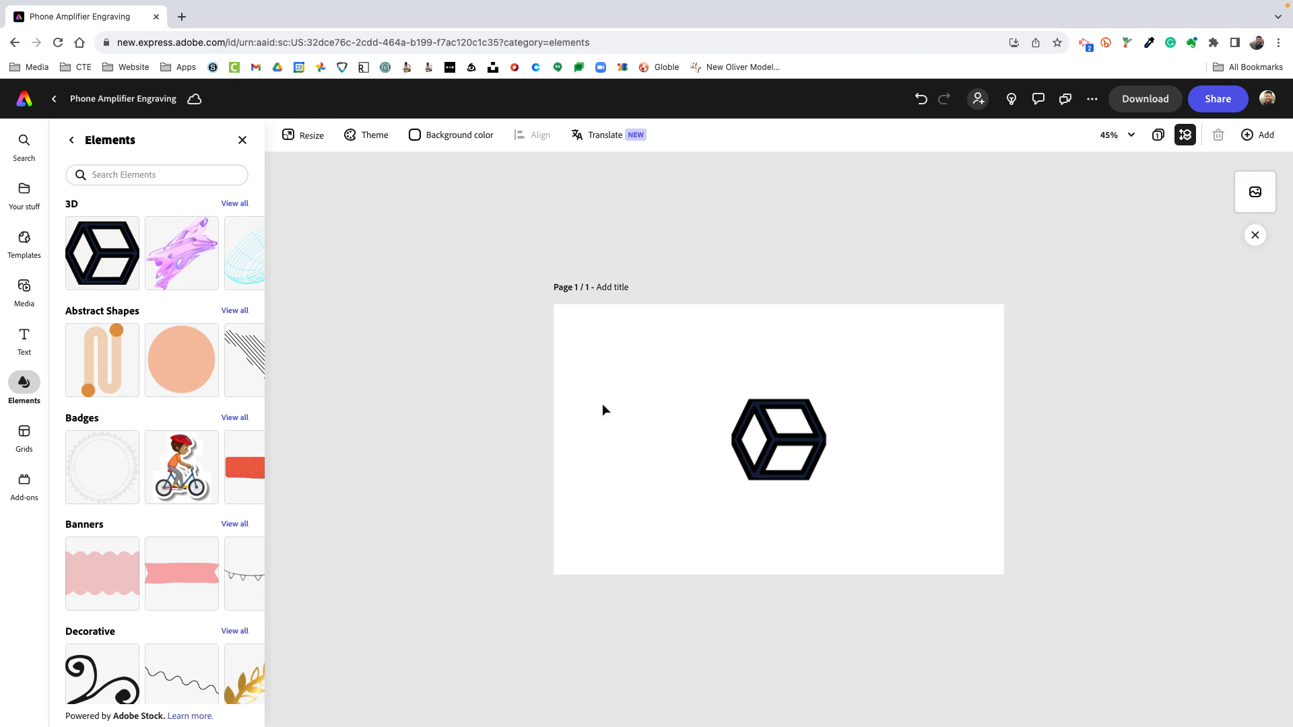
click(776, 453)
drag(776, 453, 677, 402)
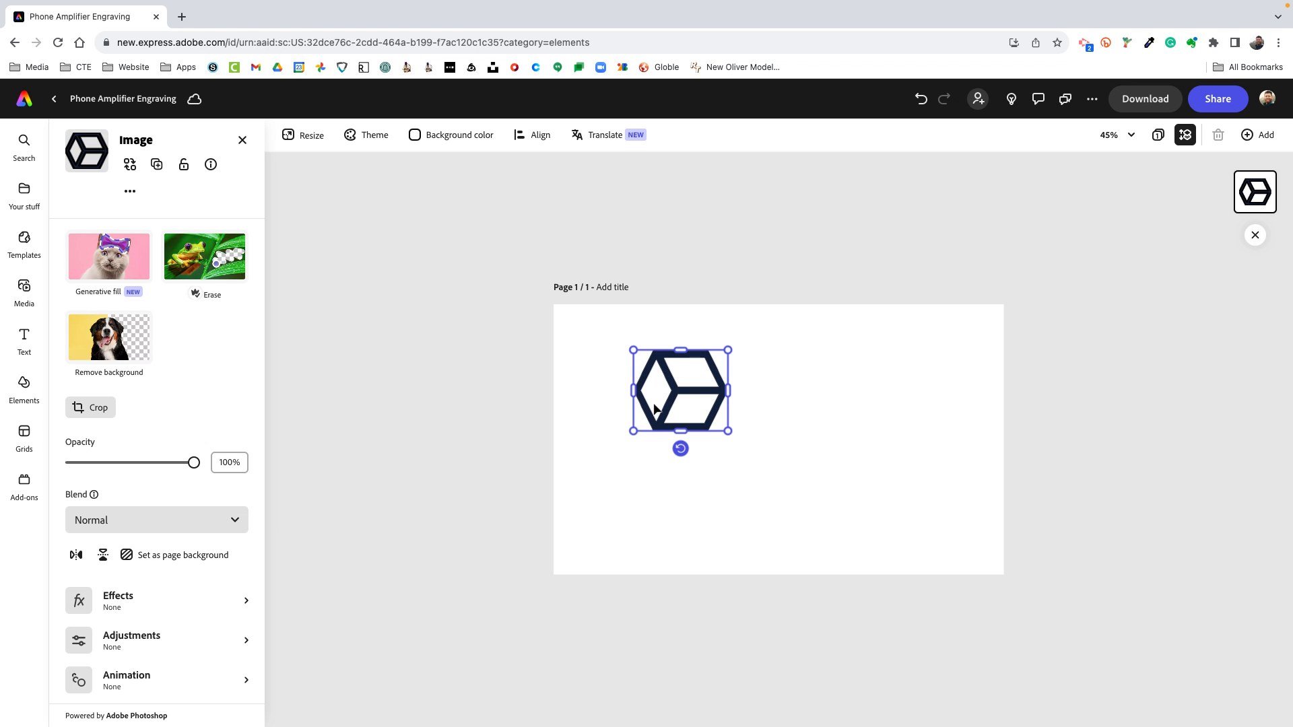
drag(678, 422, 663, 512)
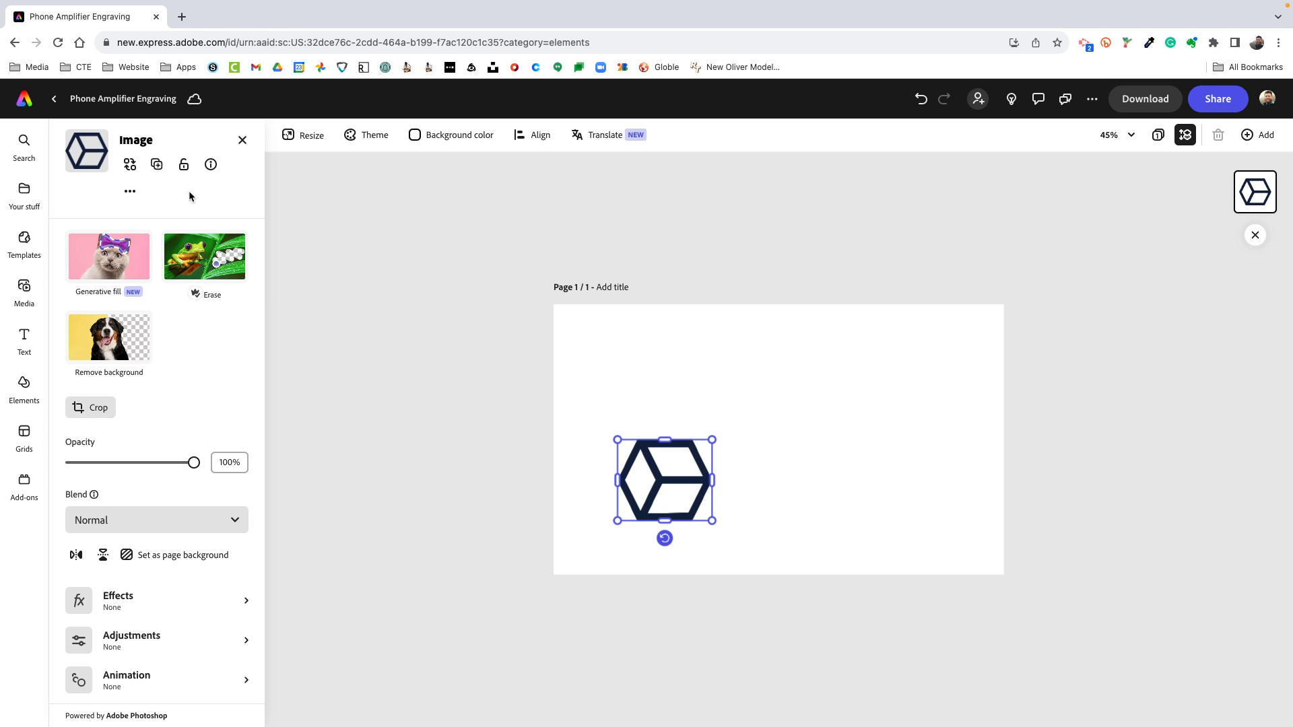
click(242, 140)
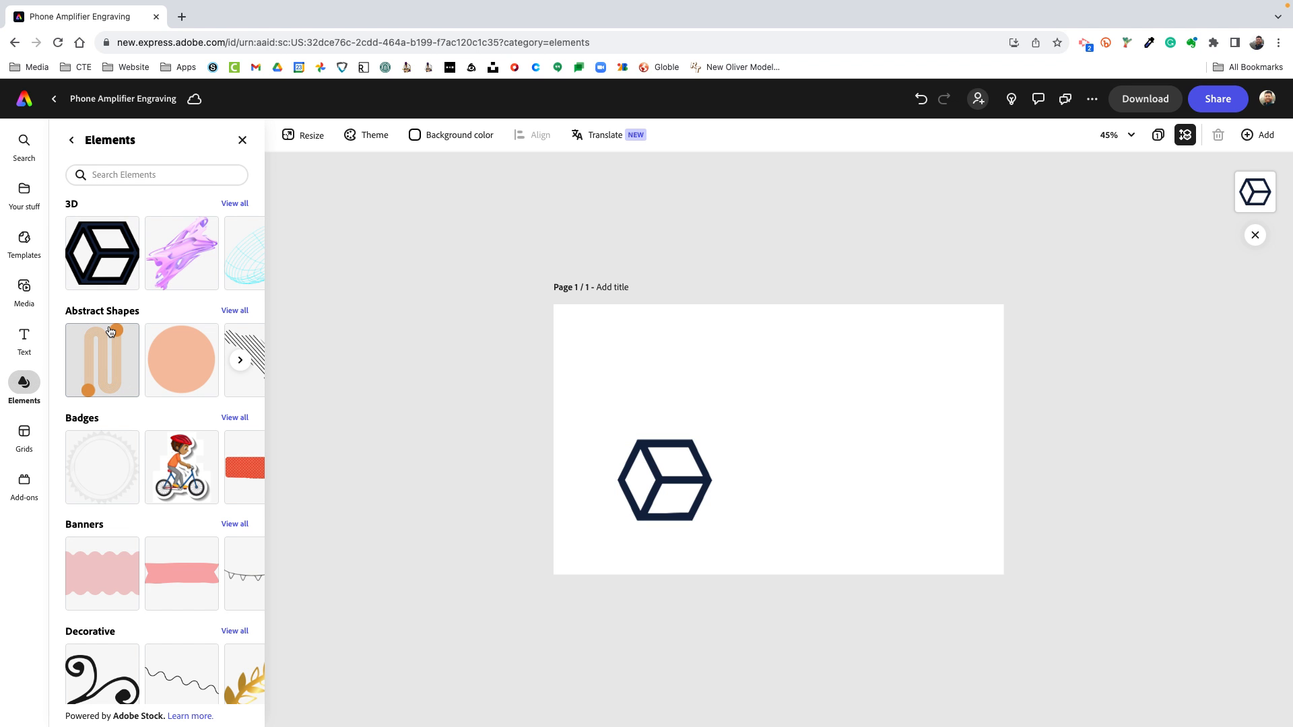
Browse further Abstract Shapes elements and delete the cube graphic from the page
click(241, 361)
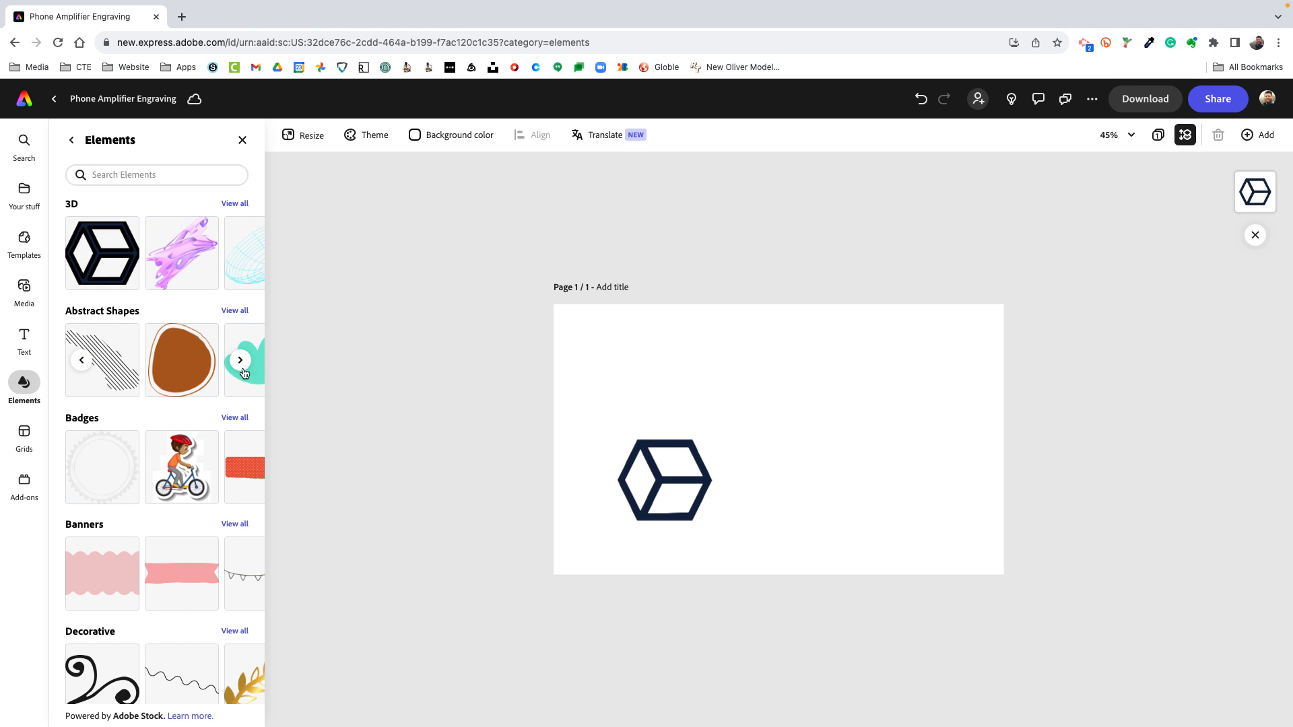
click(665, 480)
key(Delete)
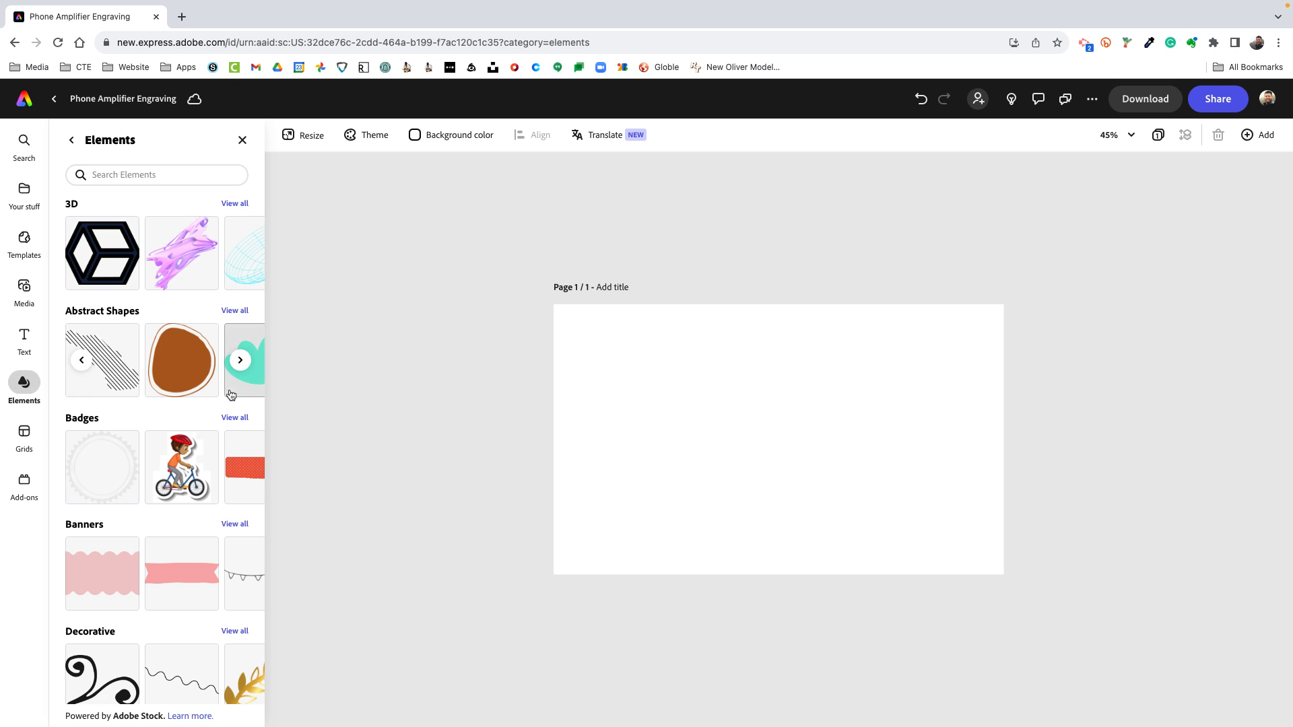
Add the diagonal line pattern from Abstract Shapes, enlarge it and move it over the page's upper-right corner
click(108, 361)
drag(783, 450, 997, 657)
drag(918, 532, 1024, 399)
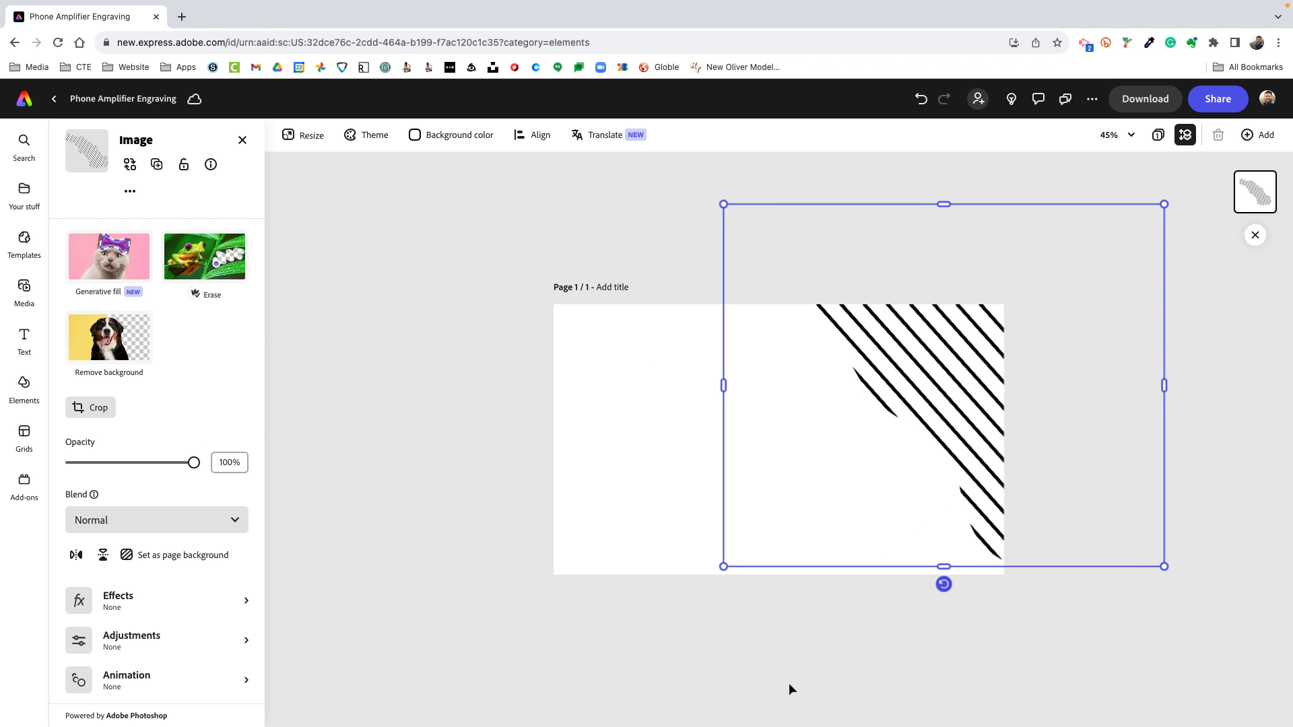
click(749, 689)
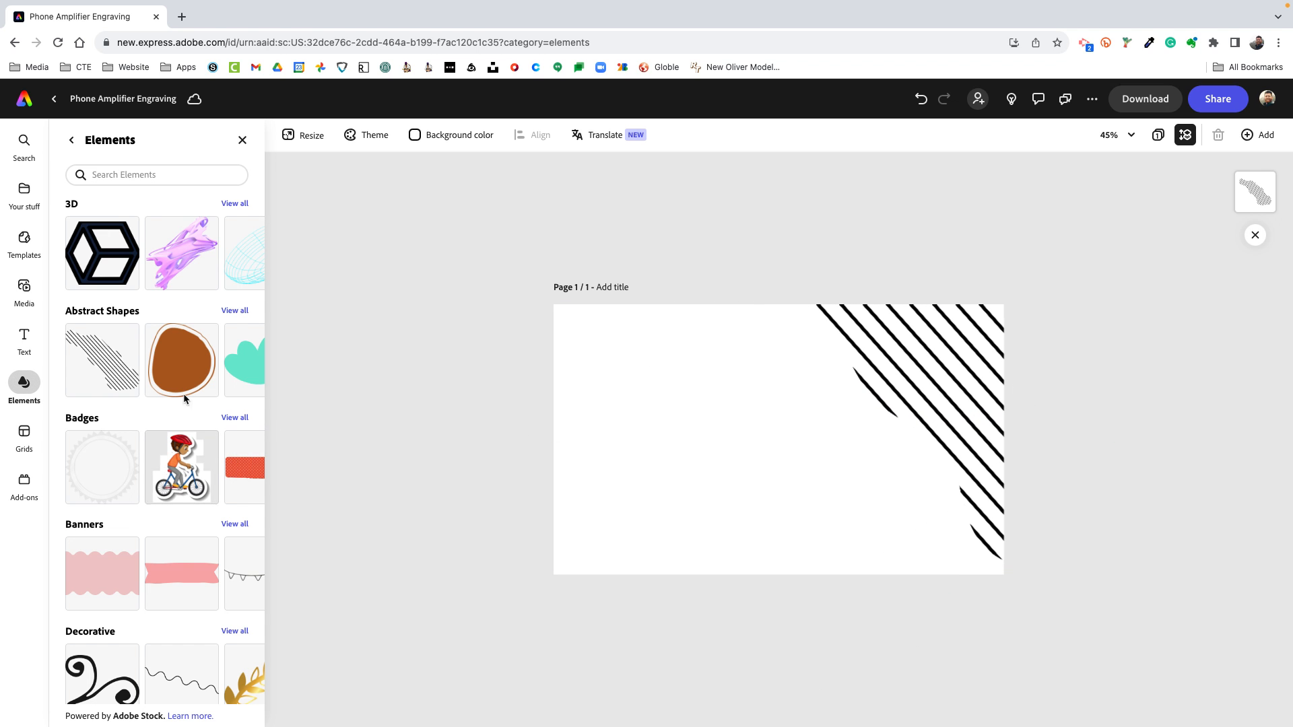
Add the black swirl from the Decorative elements and move it to the page's lower-left area
scroll(95, 411, down, 4)
click(84, 413)
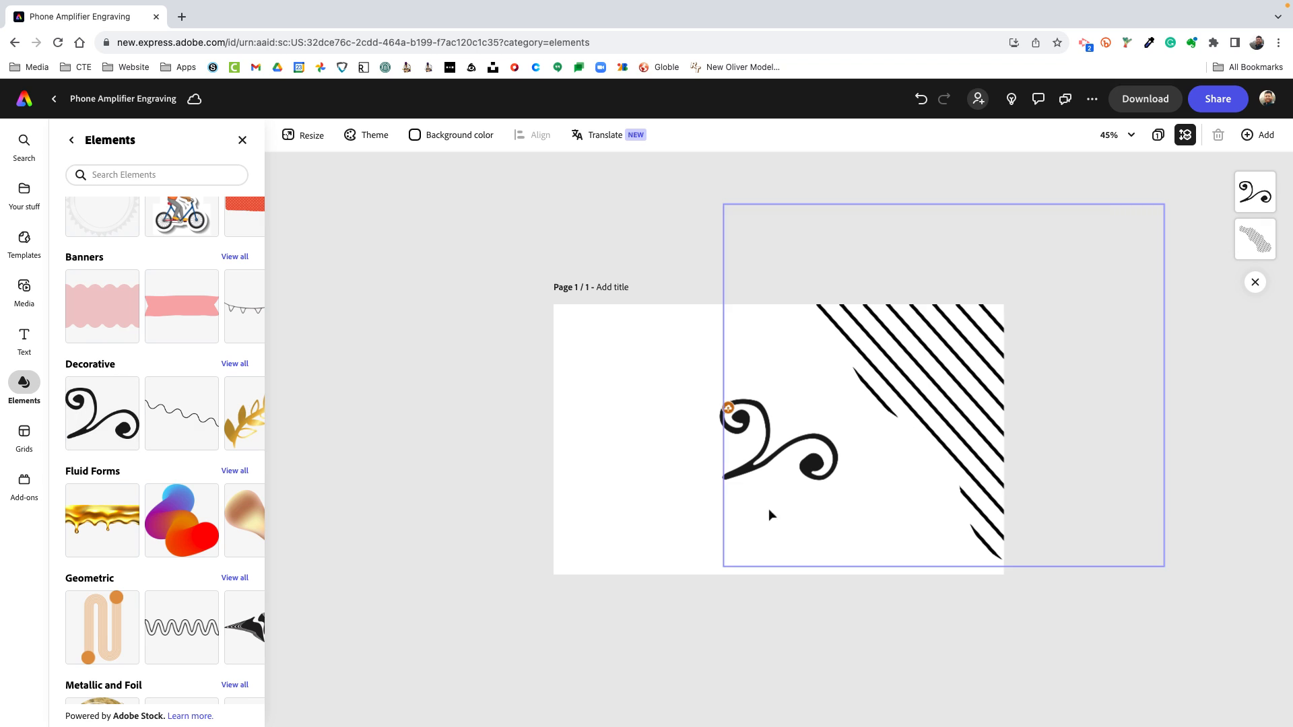
drag(758, 472, 619, 513)
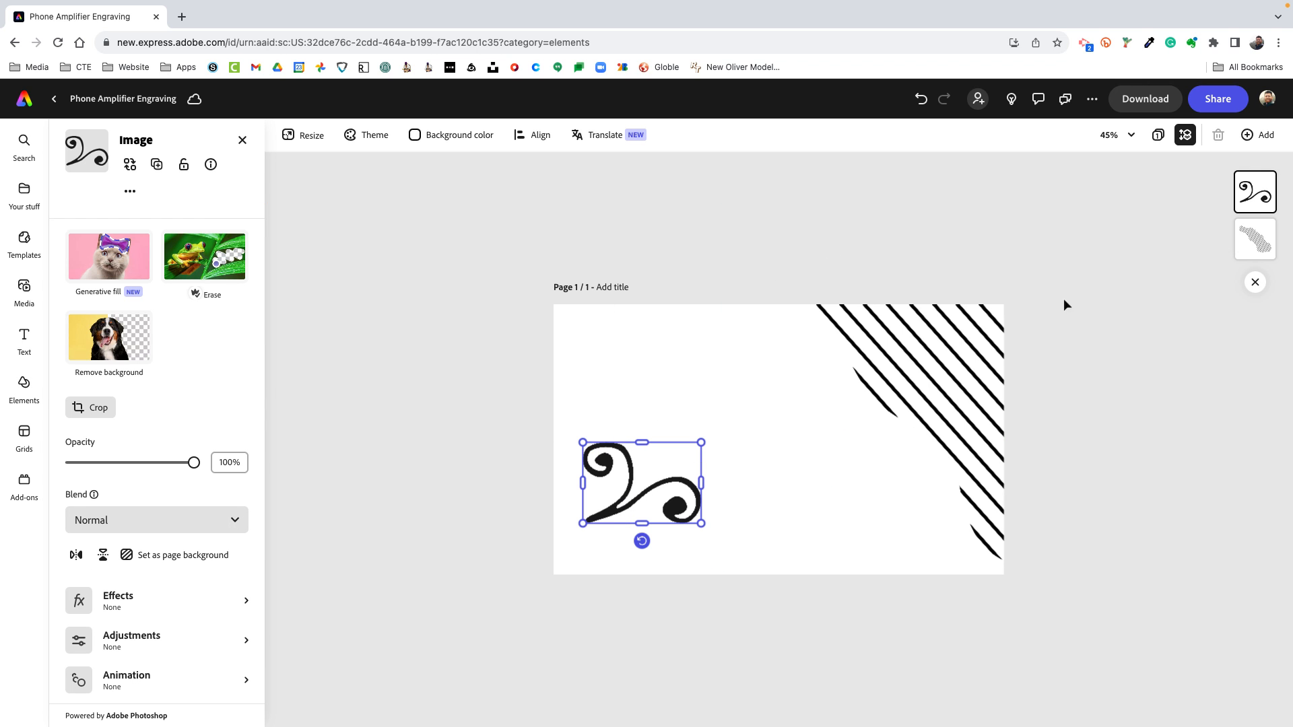
Select the swirl and the diagonal line pattern together and delete both
drag(1049, 254, 652, 495)
key(Delete)
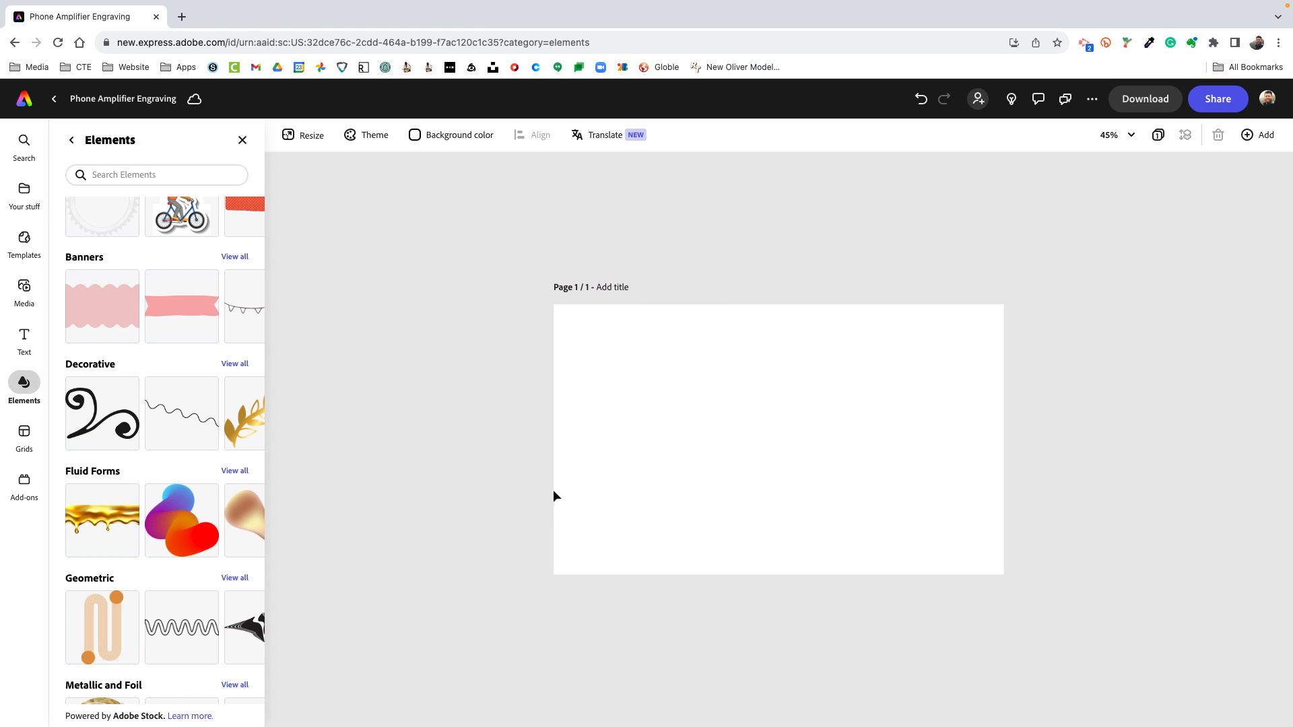
Add the crumpled silver foil image from Metallic and Foil, enlarge it and move it toward the page's upper-left corner
scroll(243, 492, down, 3)
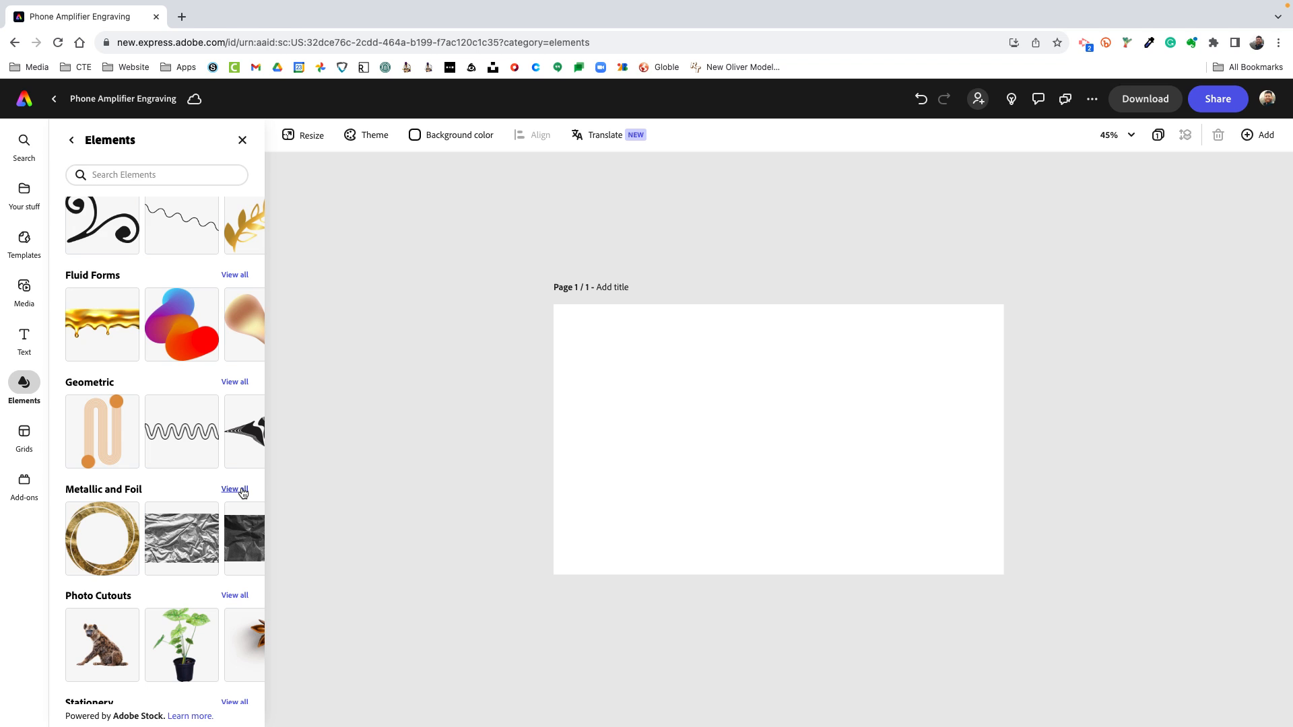
scroll(239, 485, down, 1)
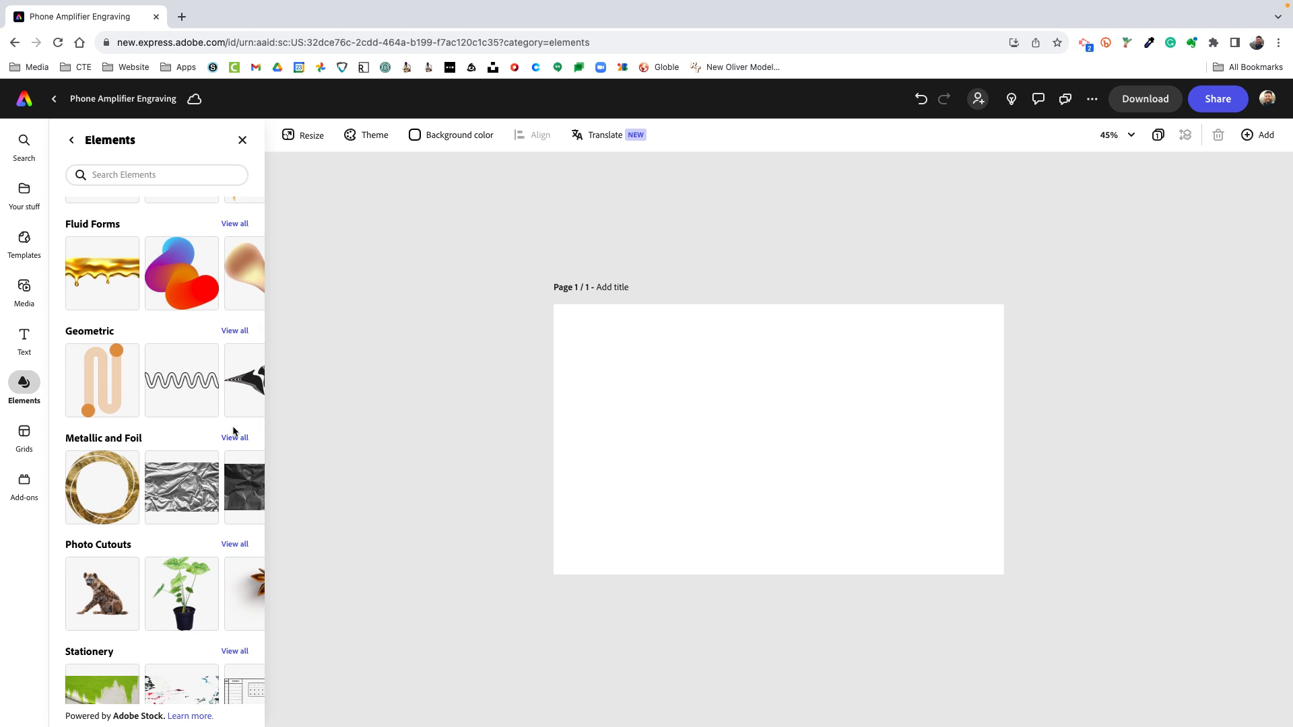
scroll(233, 431, down, 2)
click(221, 388)
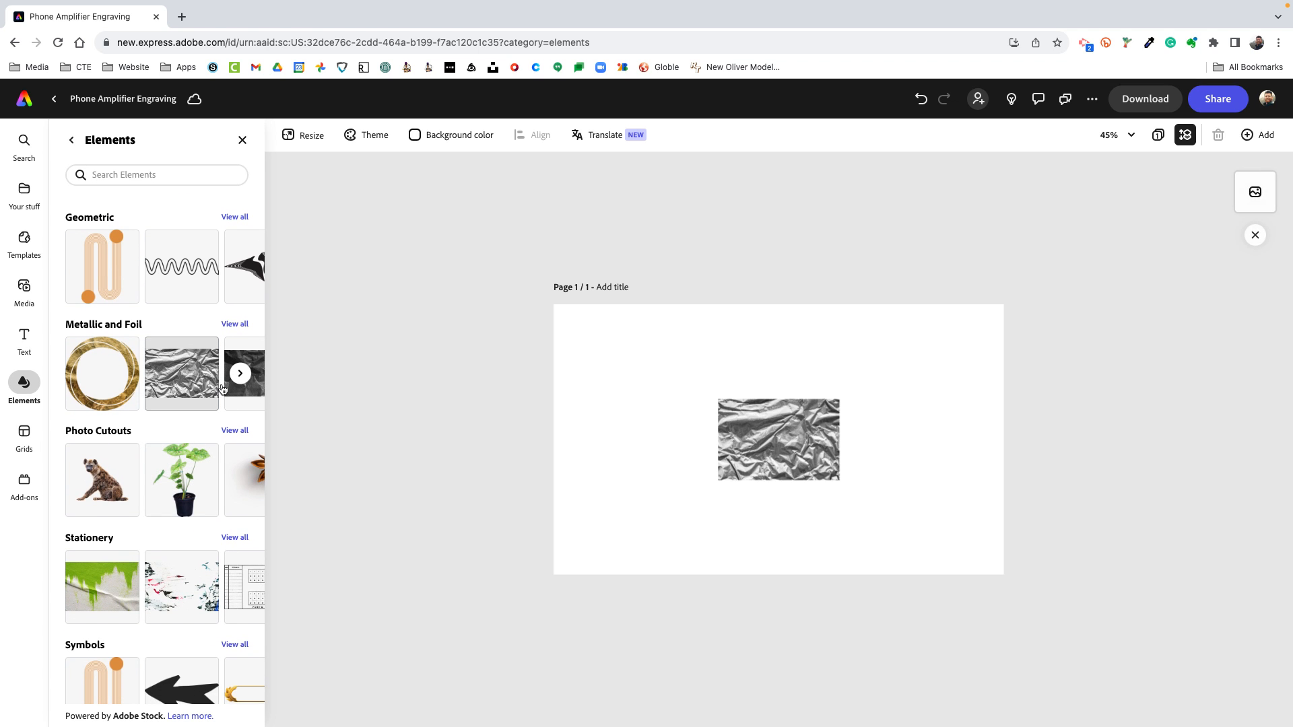
click(808, 469)
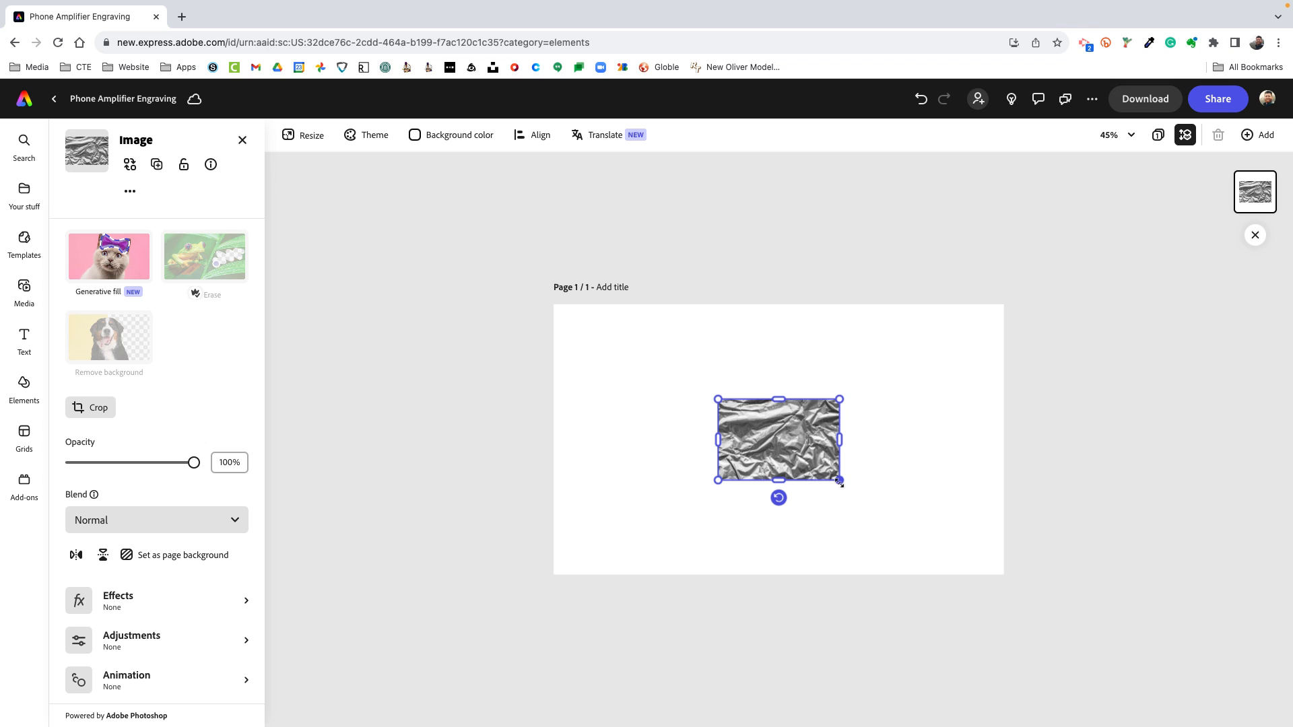
drag(840, 482, 996, 612)
drag(913, 533, 767, 470)
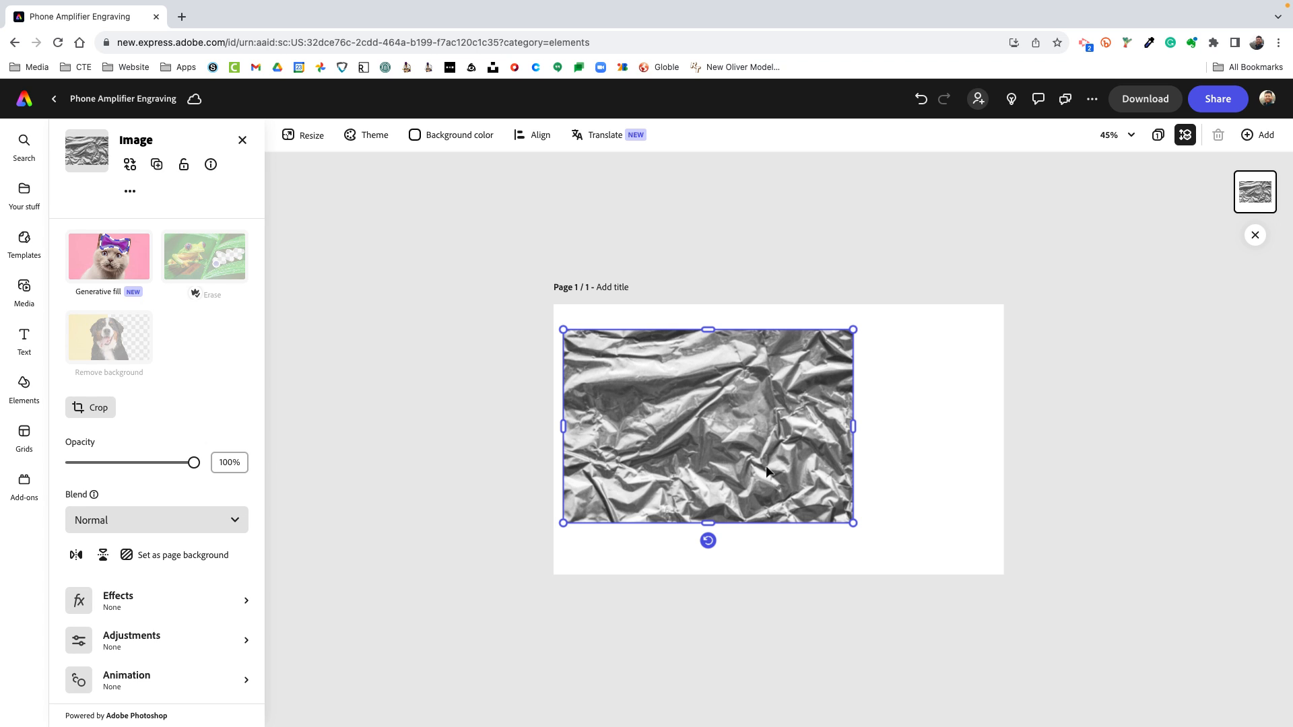
Delete the foil image from the page and browse the remaining element categories down to Data
key(Delete)
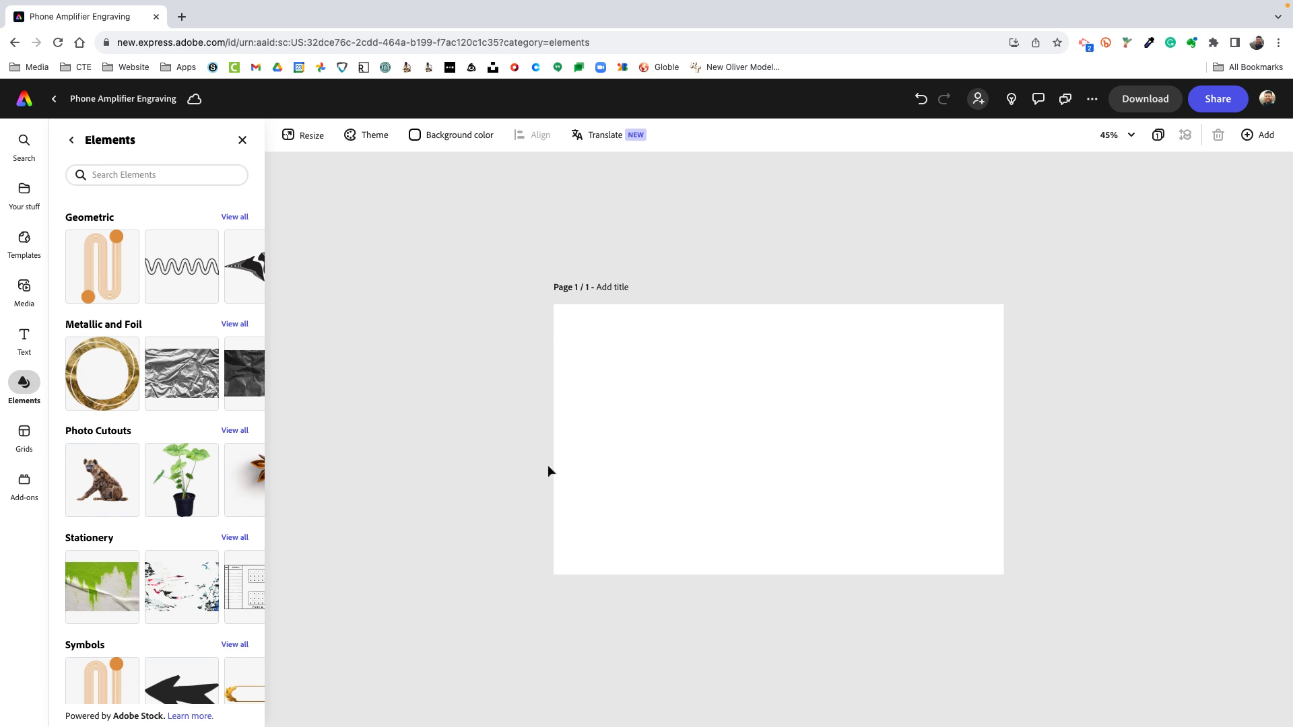
scroll(153, 434, down, 5)
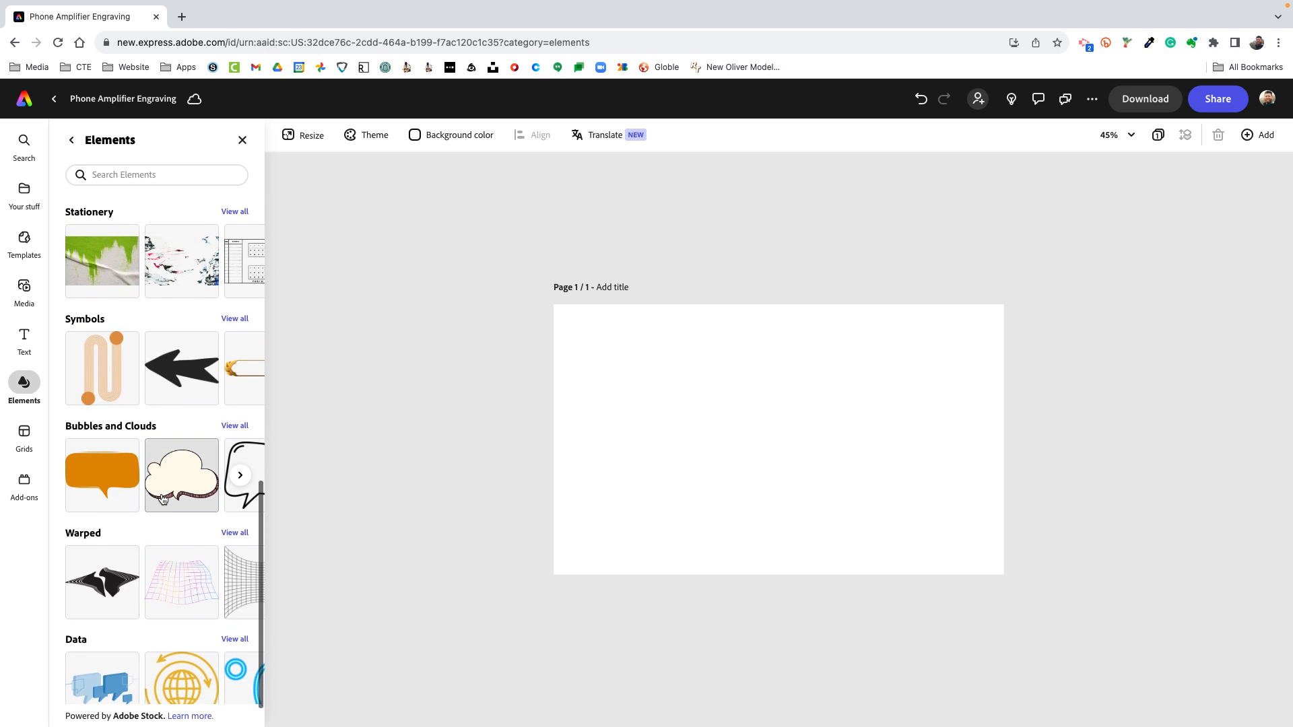
scroll(162, 498, down, 1)
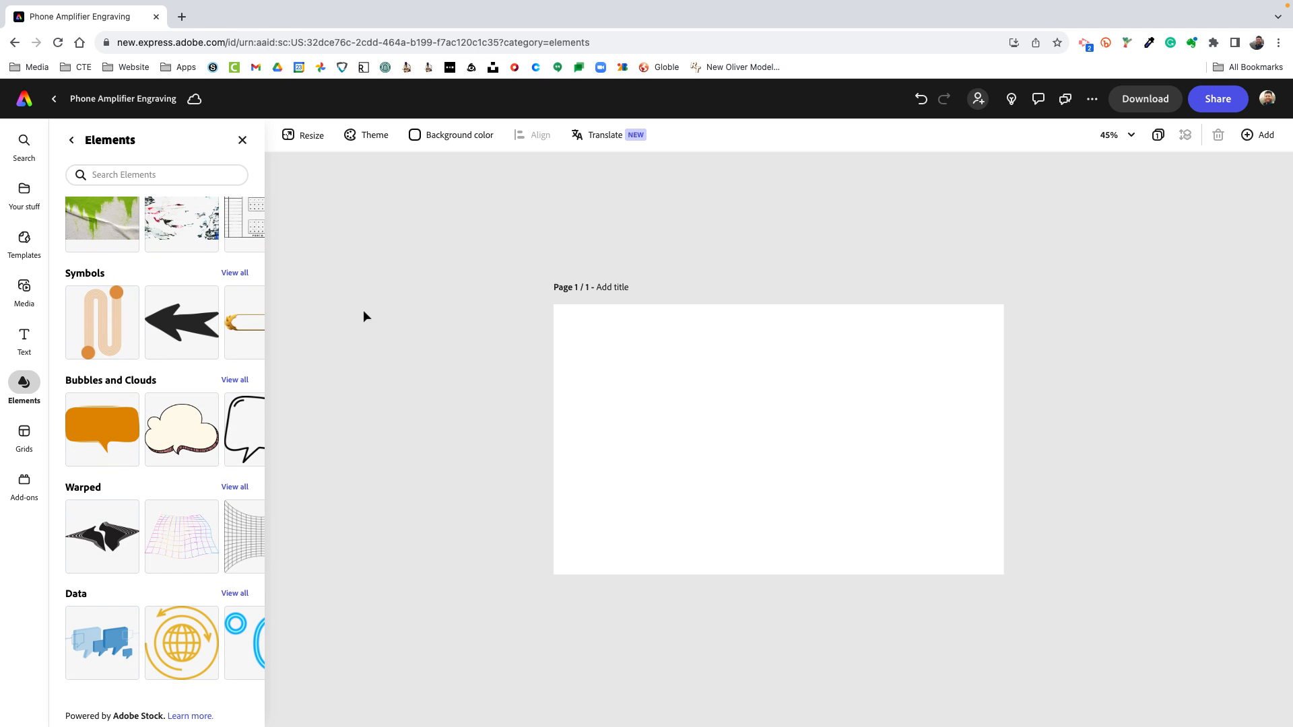
Close the elements browser and run a Google image search for "the misfits logo" in a new browser tab
scroll(108, 432, up, 2)
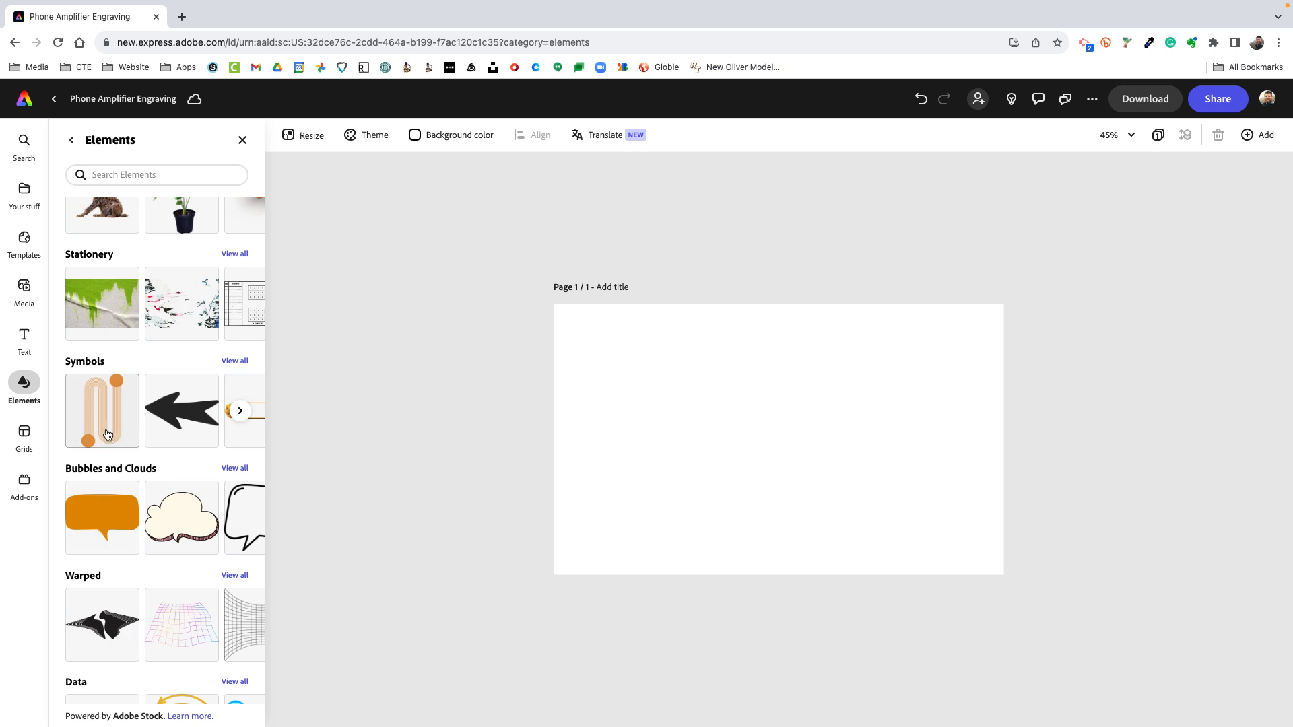
click(243, 140)
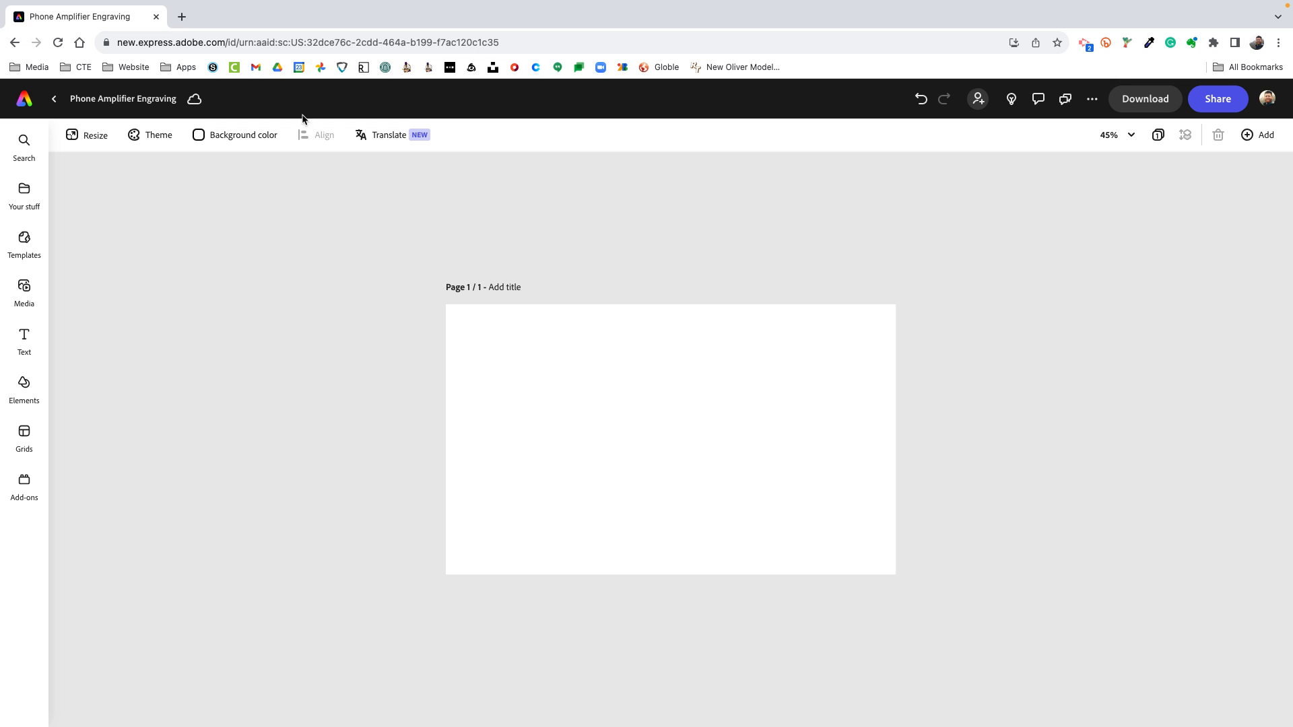
click(181, 17)
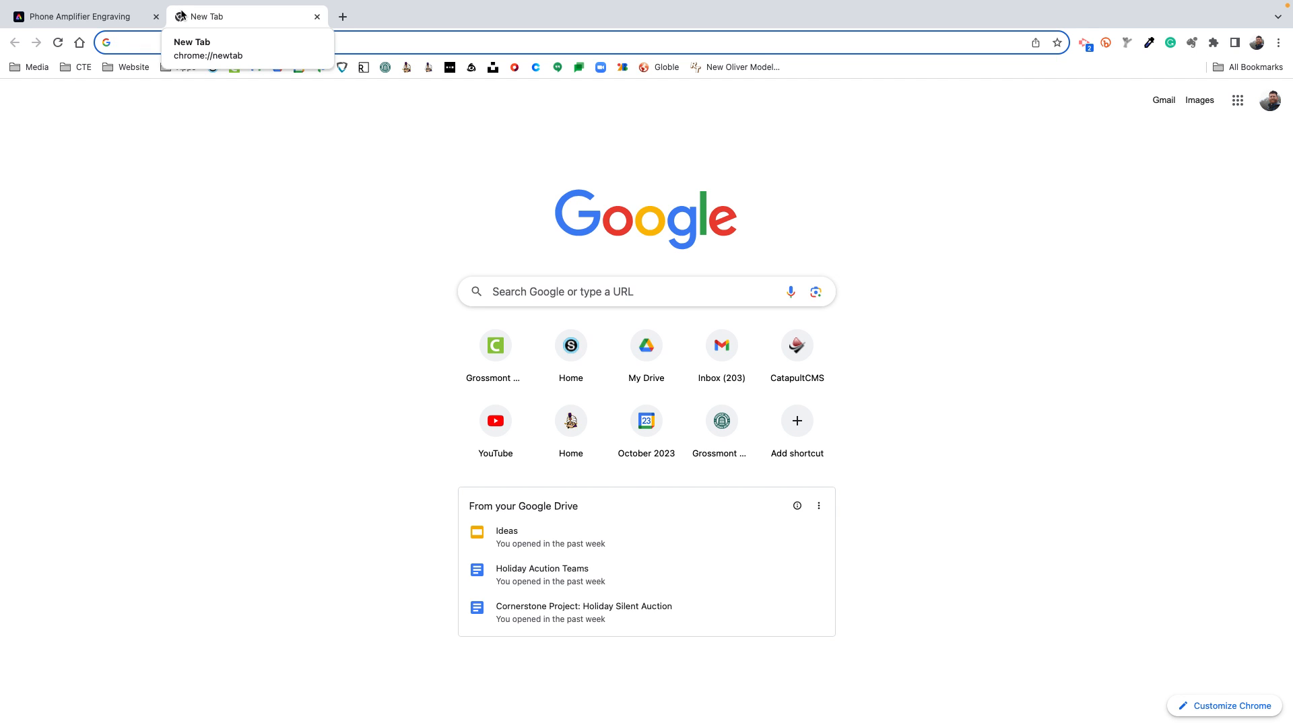
click(171, 313)
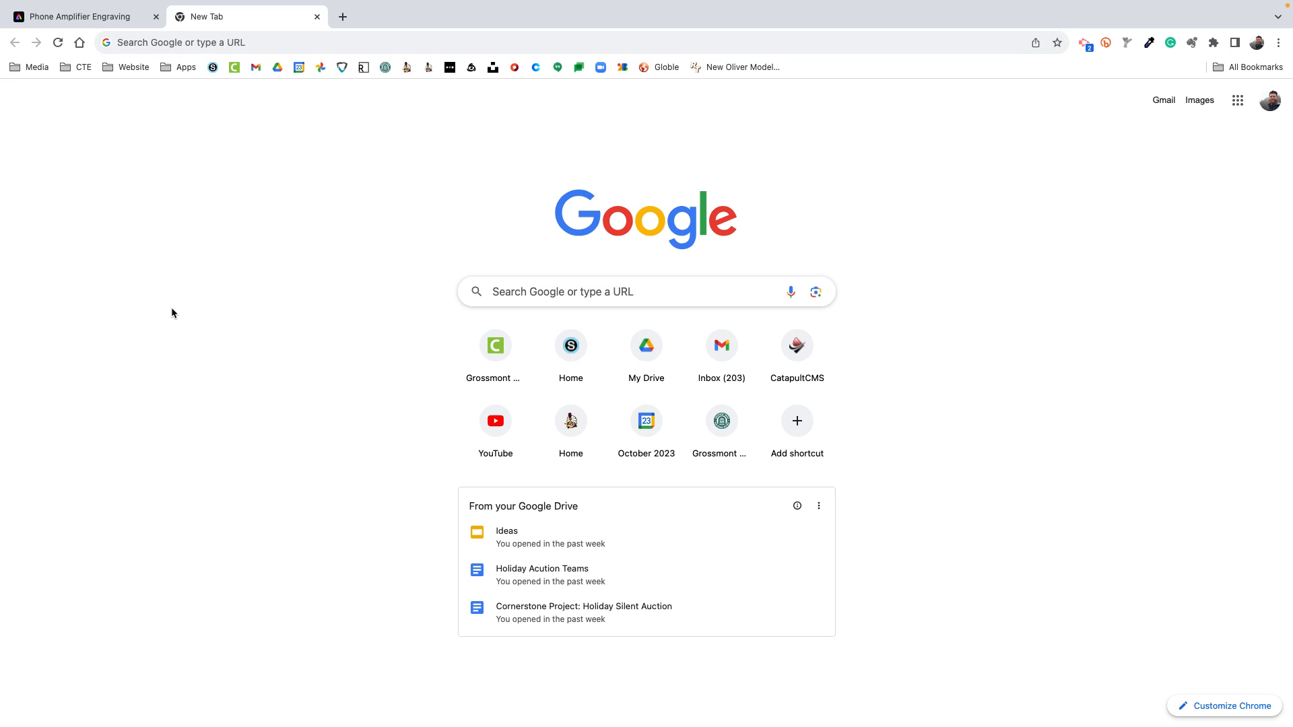
click(227, 42)
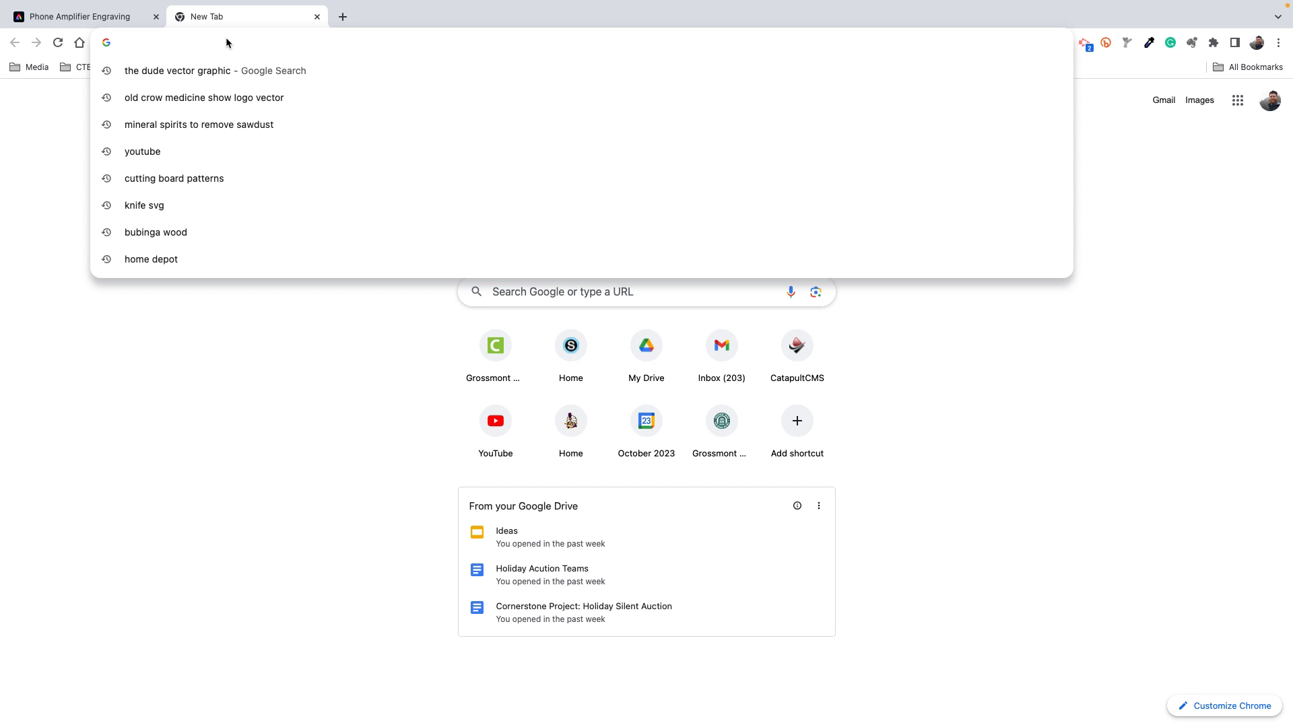
text(the mis)
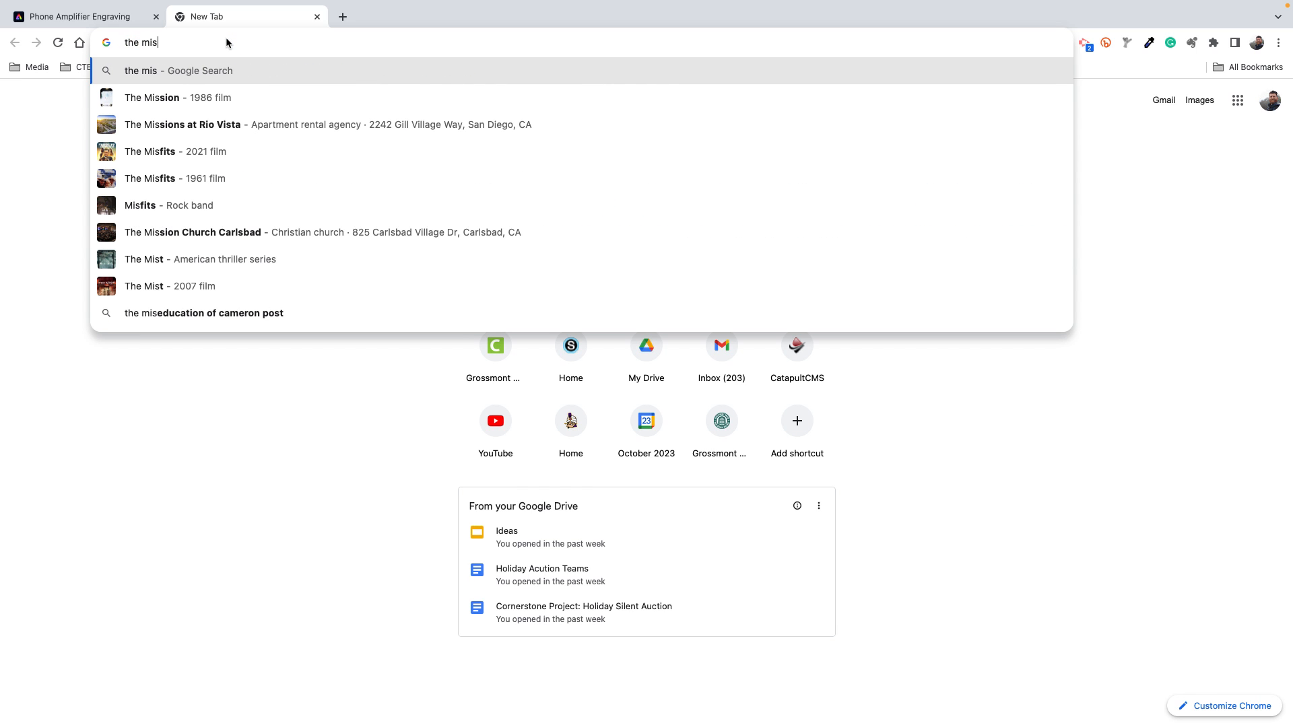
text(fits l)
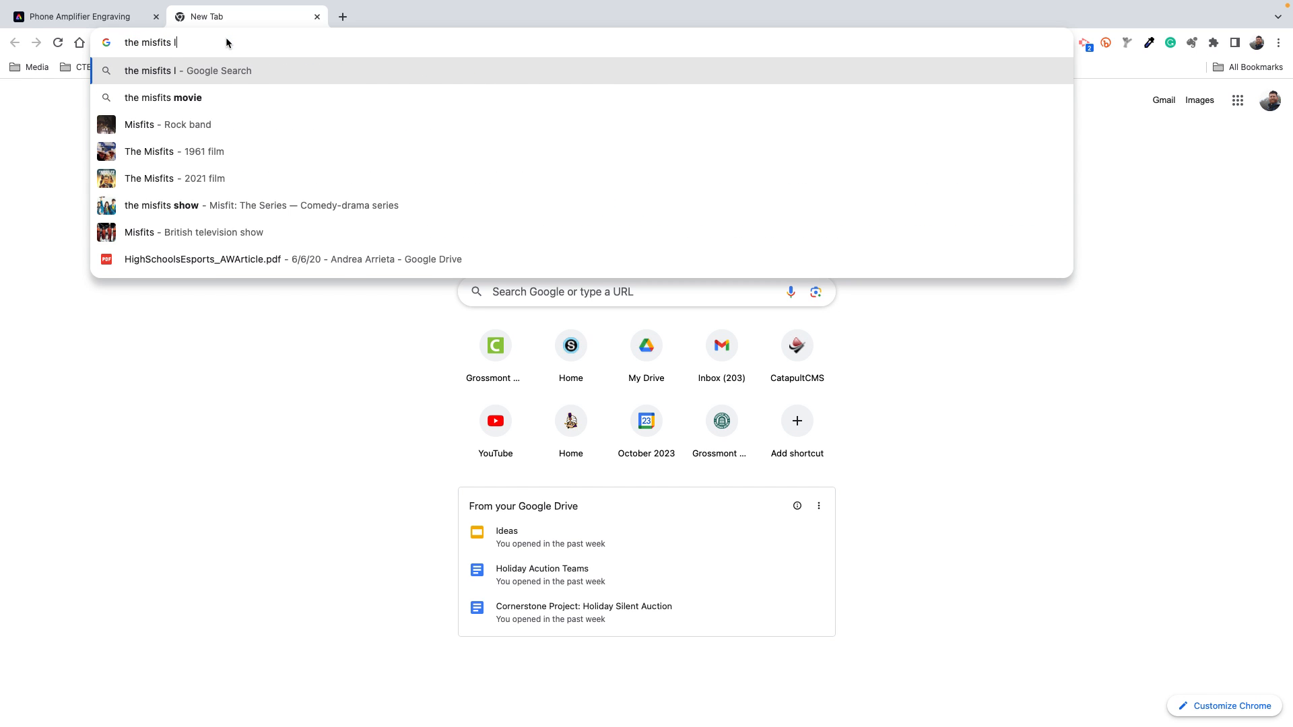
text(ogo)
key(Return)
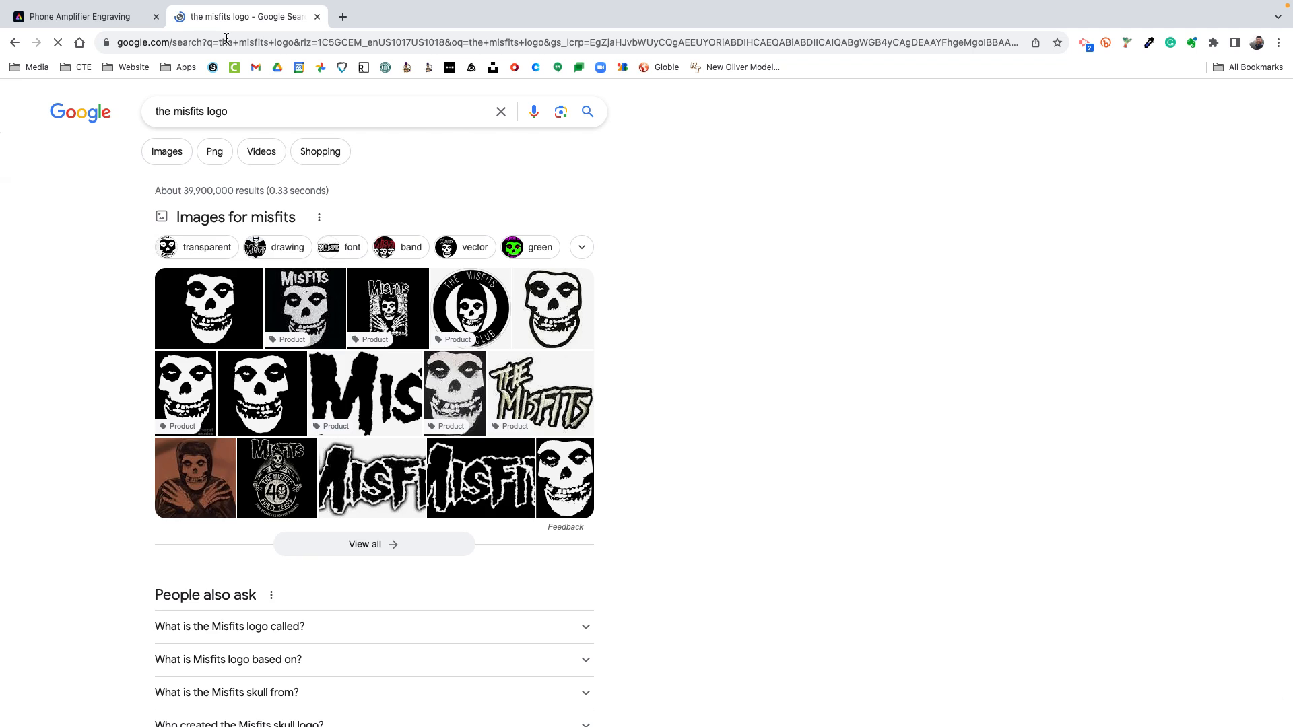
click(175, 155)
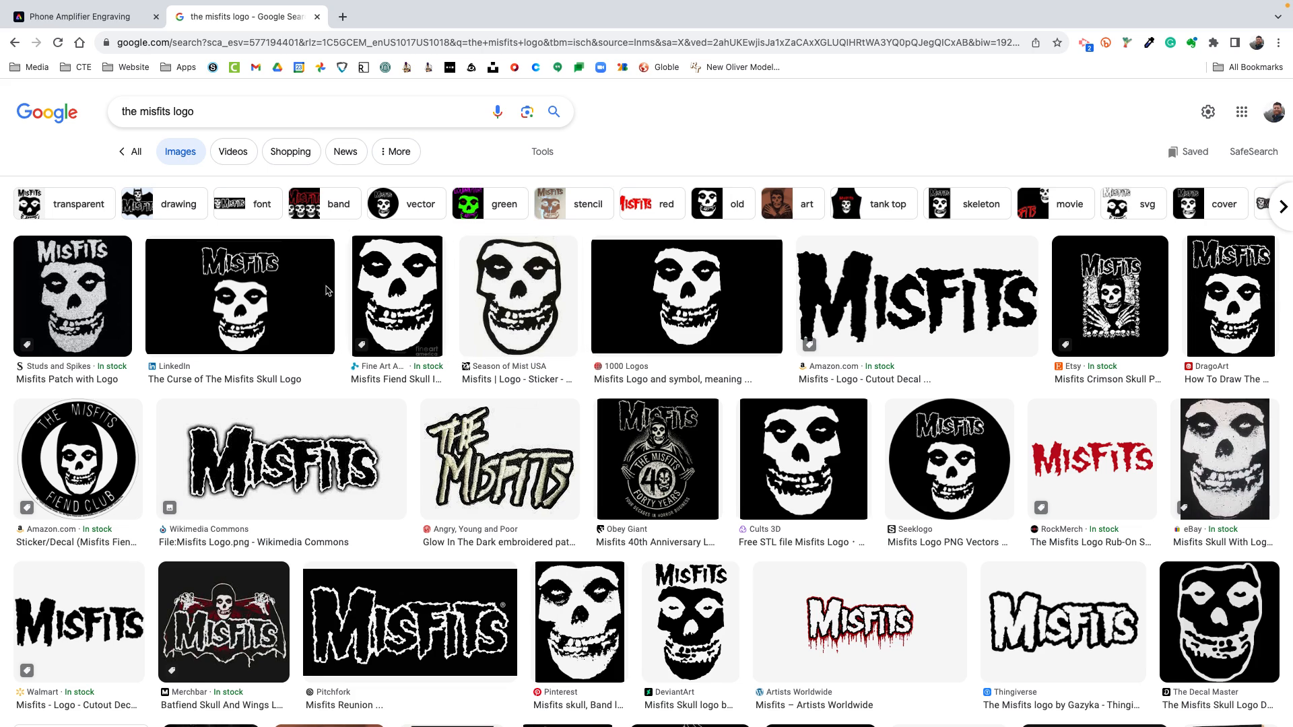
Examine the Misfits logo image results for a high-contrast black-and-white graphic suited to engraving
click(310, 297)
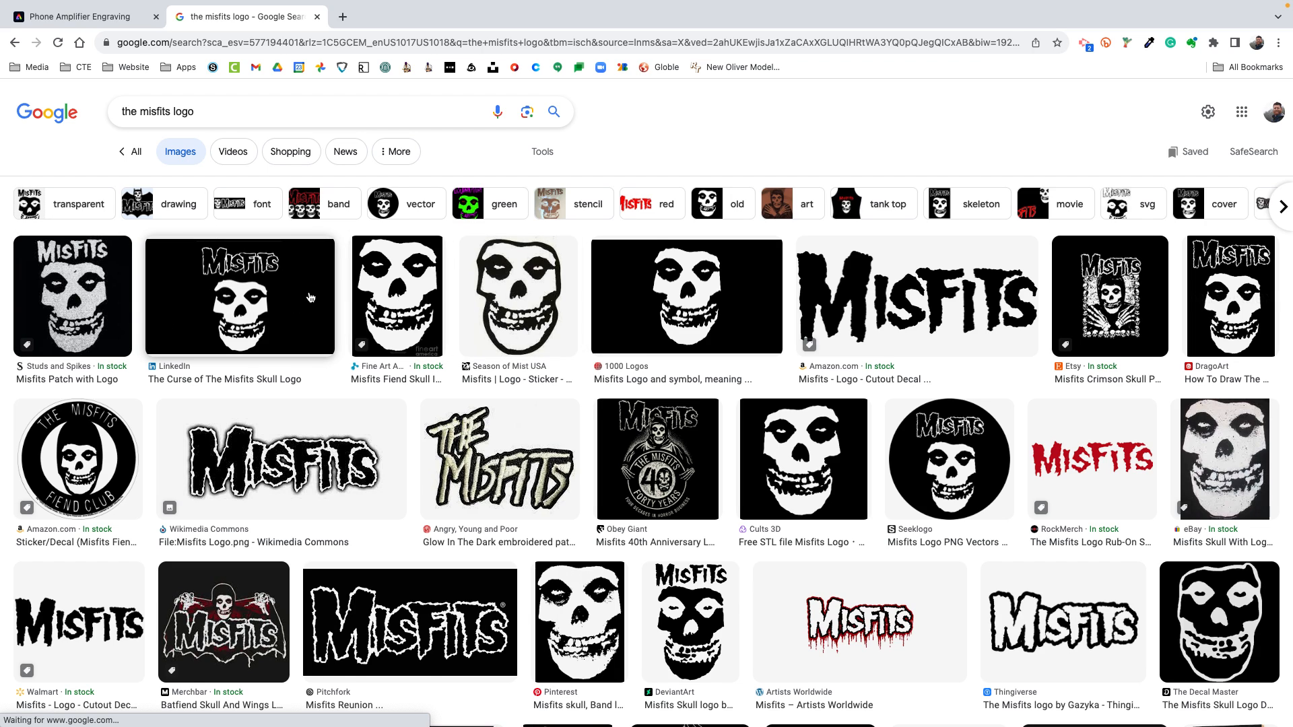
scroll(311, 298, down, 1)
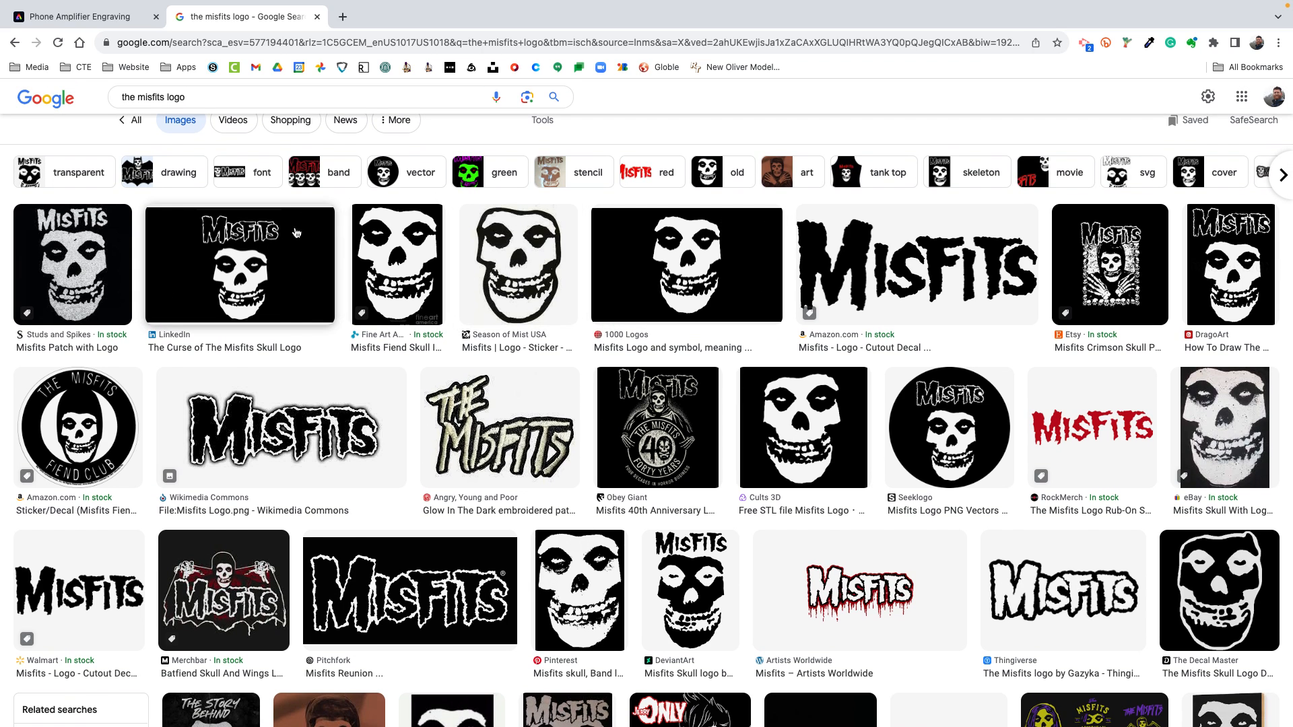
scroll(687, 325, down, 2)
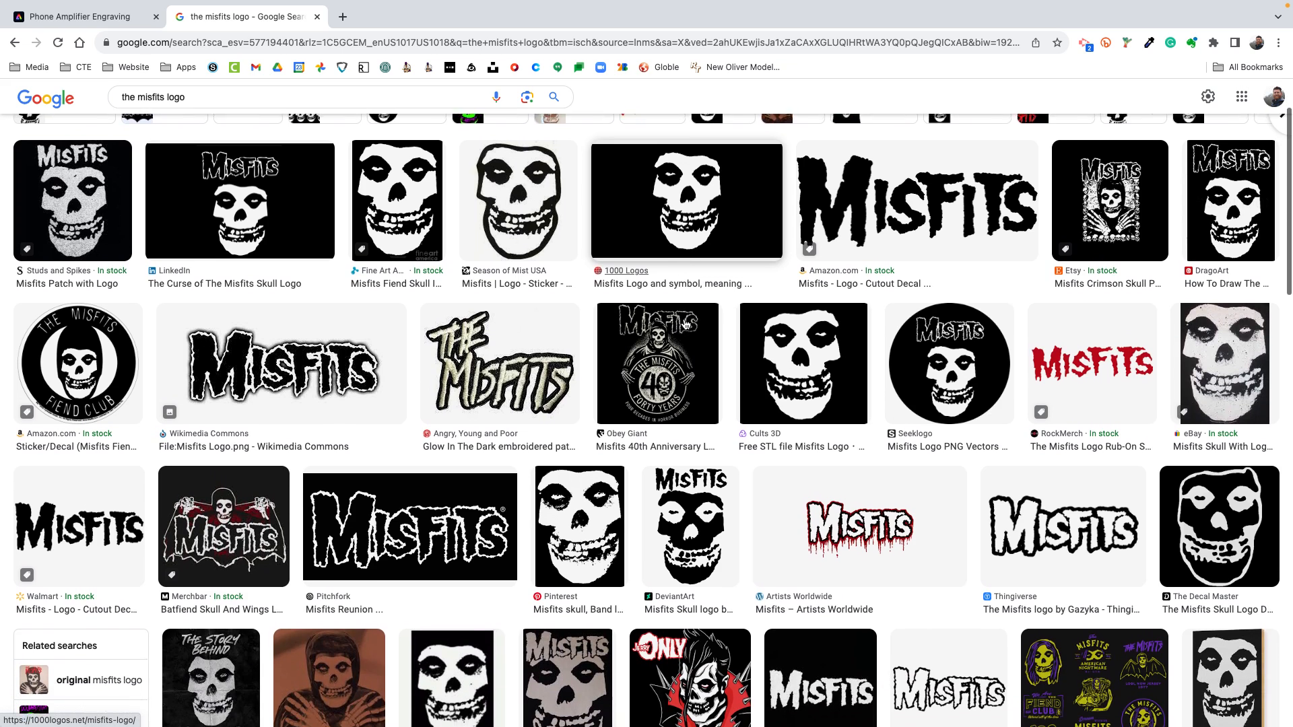
scroll(686, 326, down, 5)
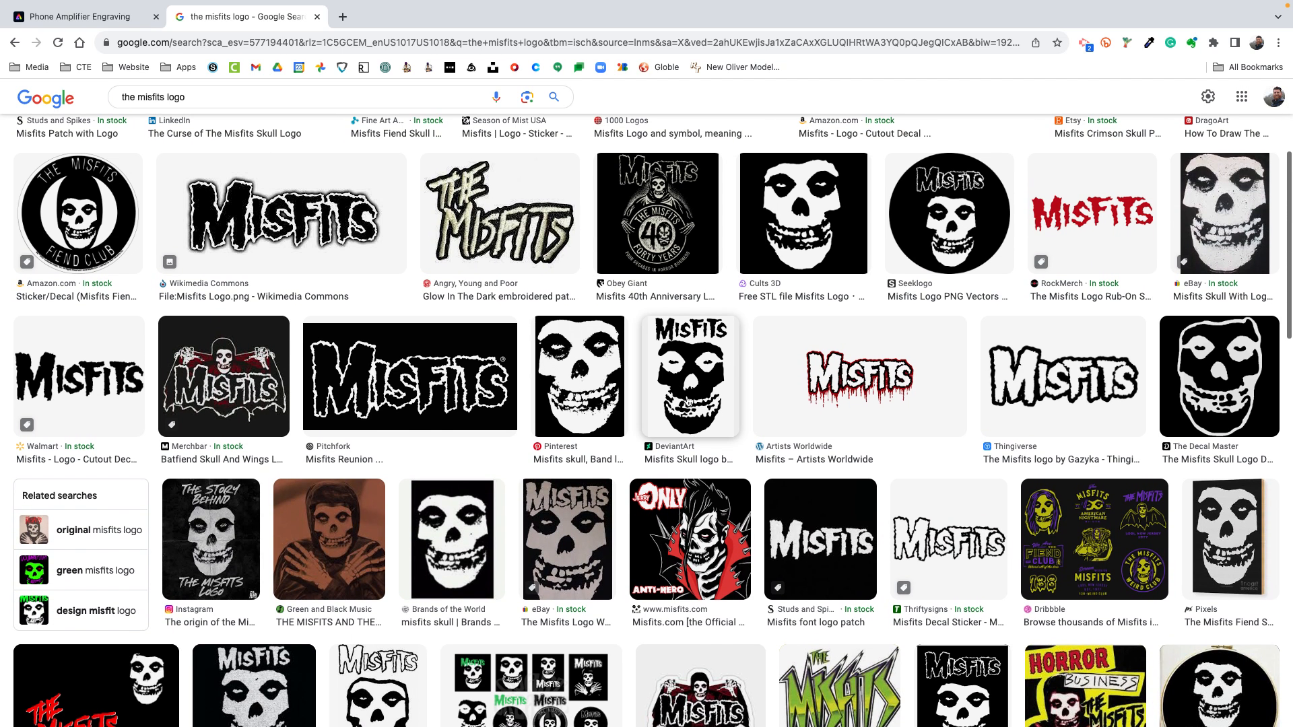
scroll(702, 373, down, 3)
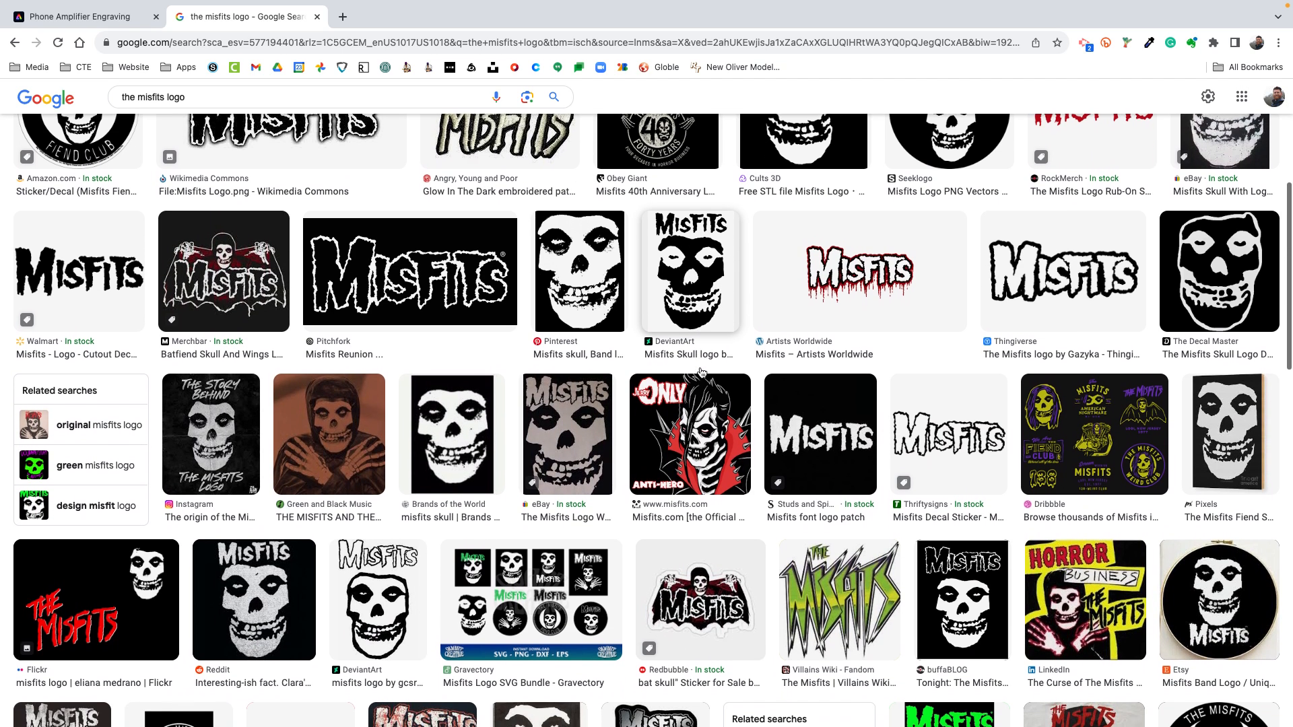
scroll(680, 296, down, 5)
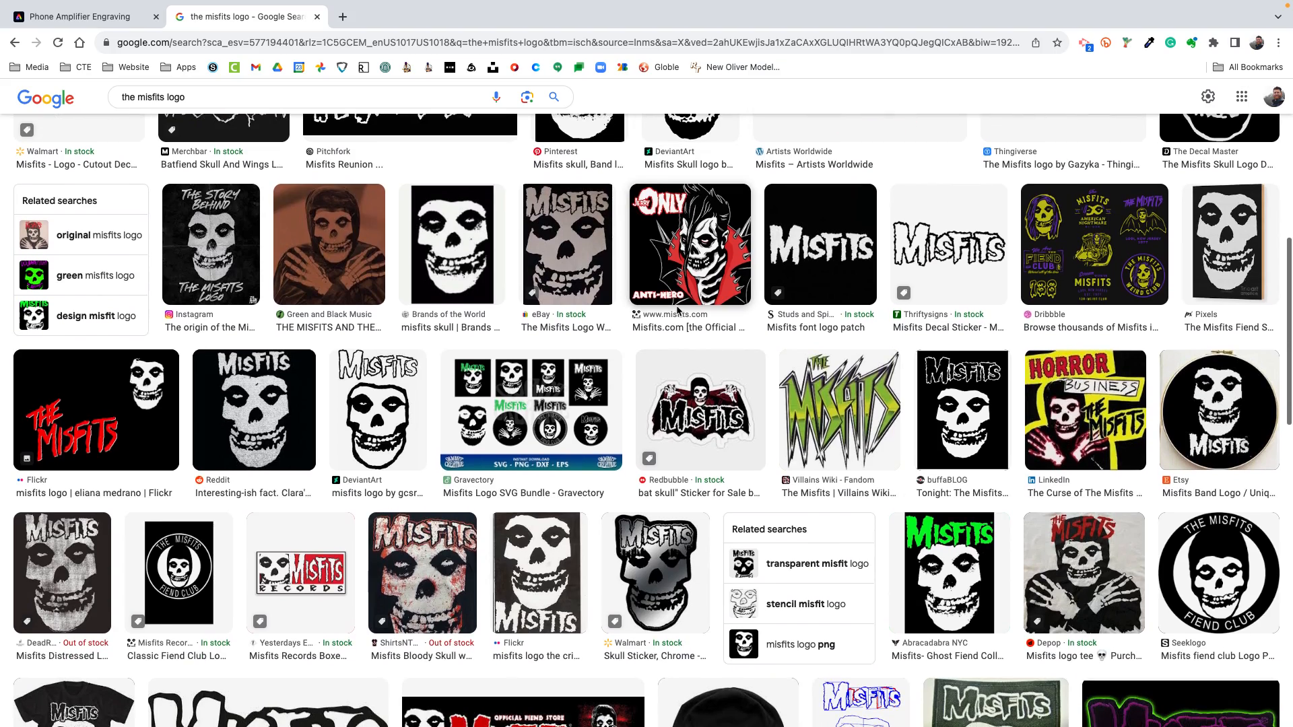
scroll(679, 311, down, 3)
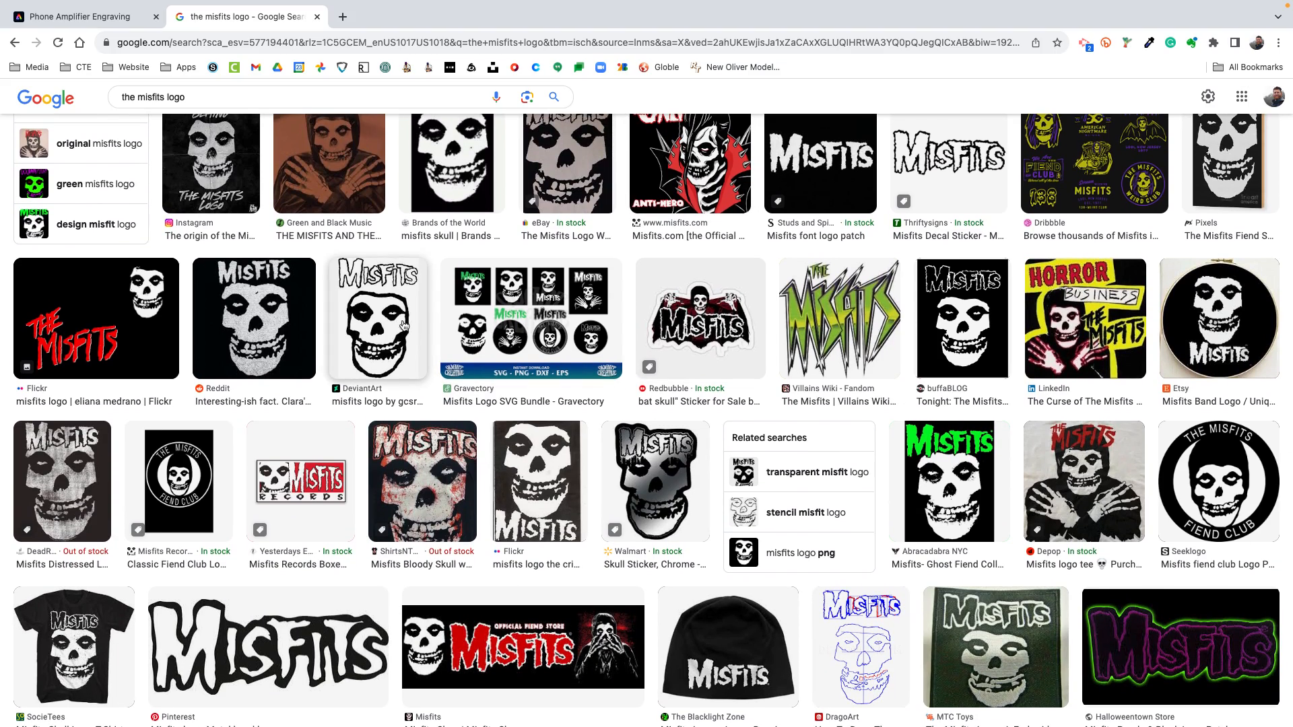
scroll(637, 254, down, 8)
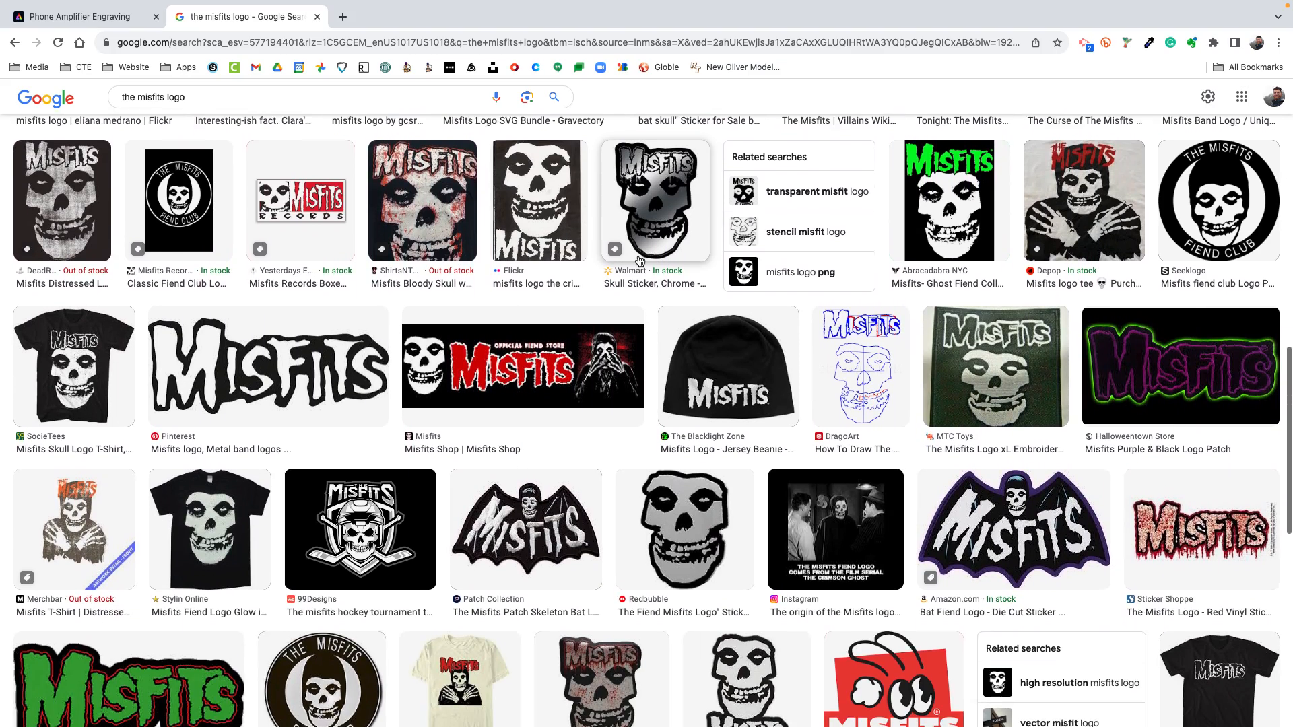
Refine the image search to "the misfits logo vector"
scroll(639, 260, up, 15)
click(262, 114)
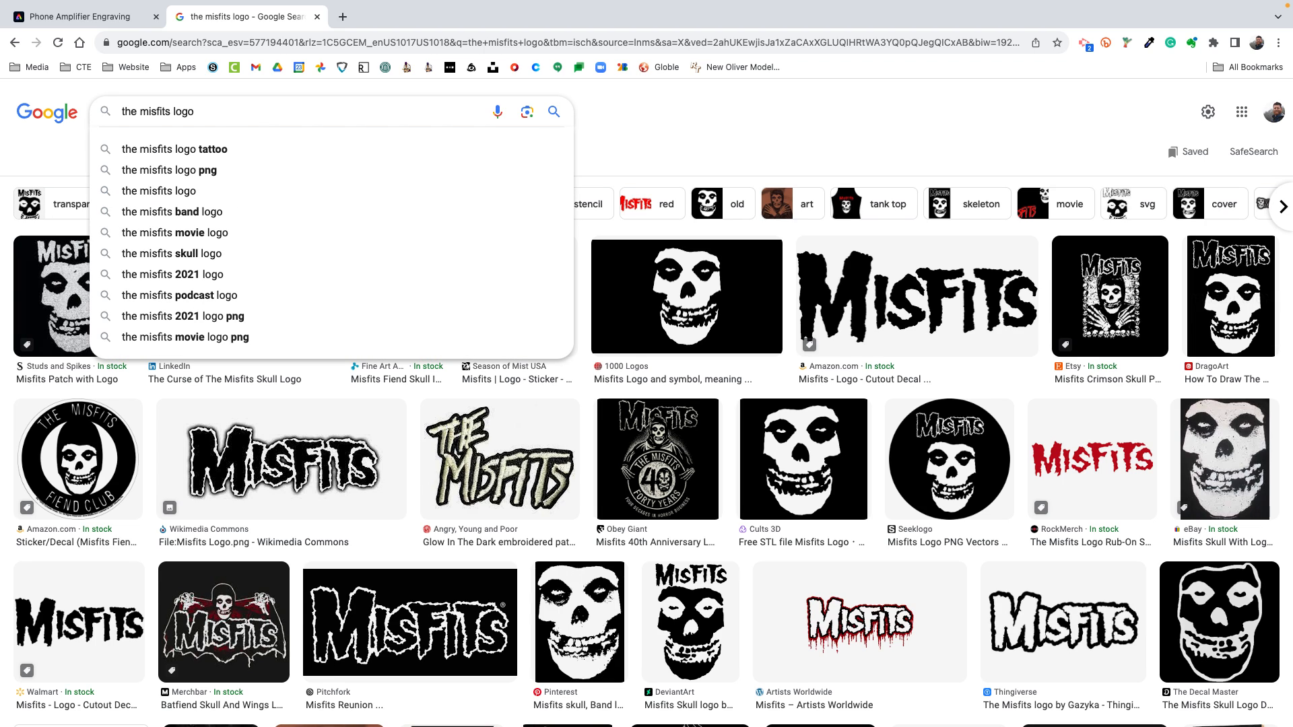
text(vector)
key(Return)
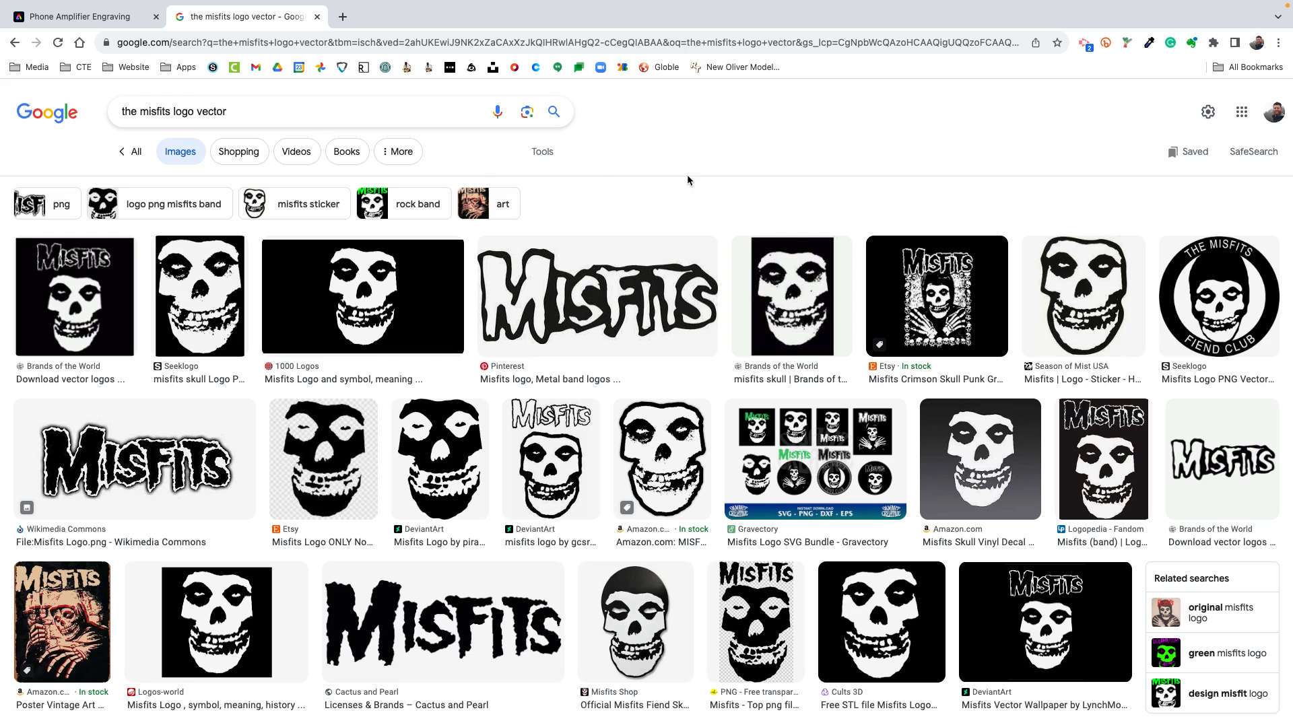
Preview the transparent PNG of the black Misfits skull with lettering above it from the vector results
scroll(687, 179, down, 2)
scroll(631, 293, down, 1)
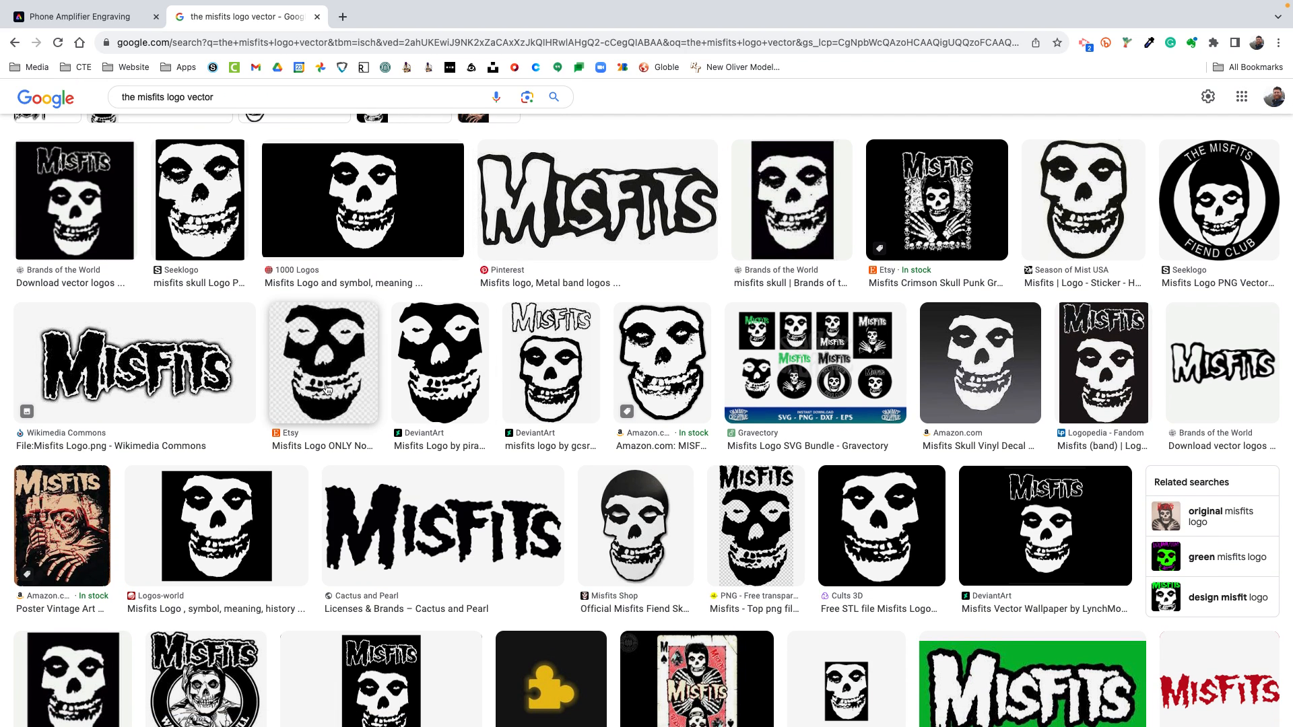
click(763, 517)
scroll(864, 414, up, 3)
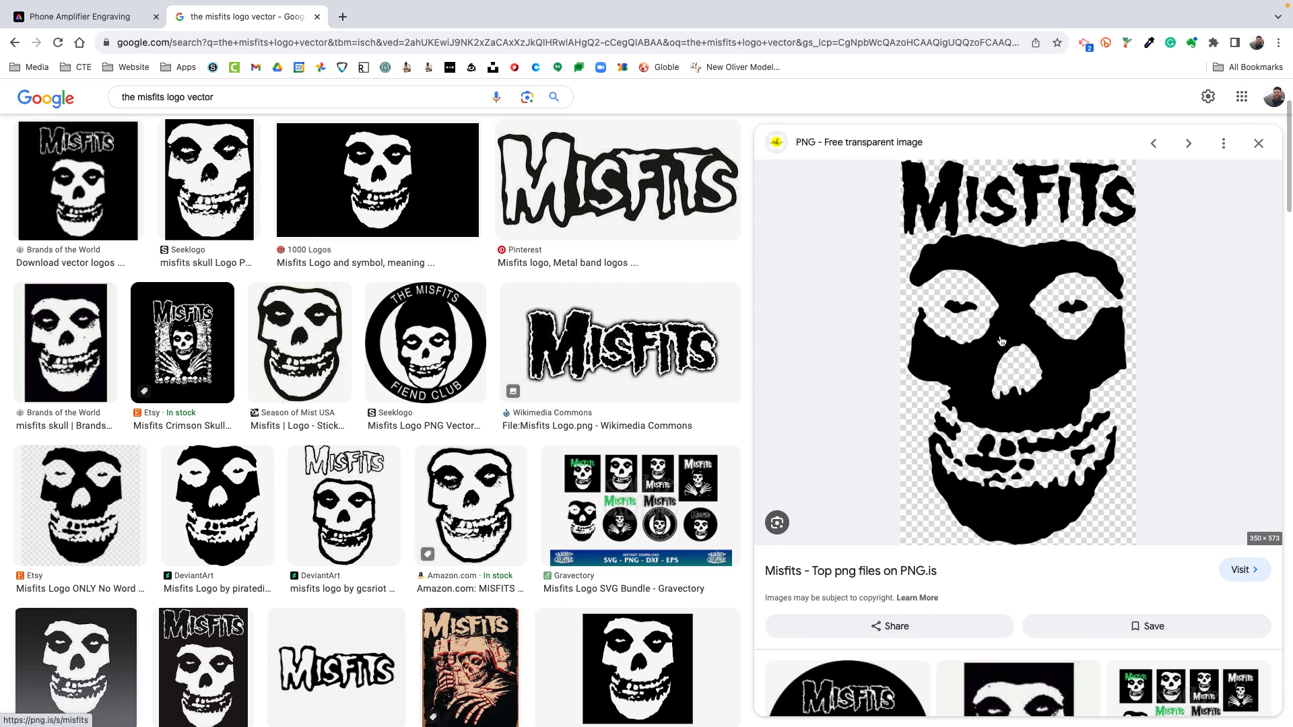
right_click(1001, 339)
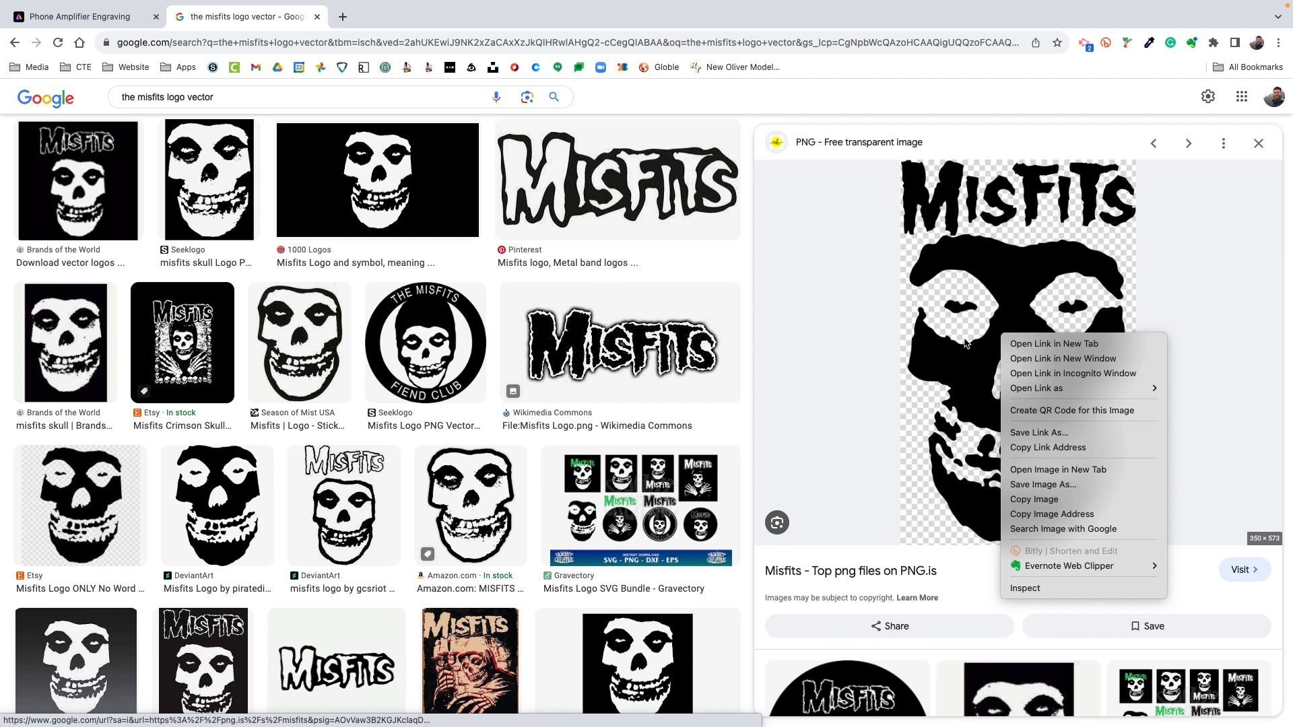
click(450, 516)
Open the outlined Misfits skull sticker image from Amazon.com and save it to Downloads as 61mozBrfwyL
click(452, 517)
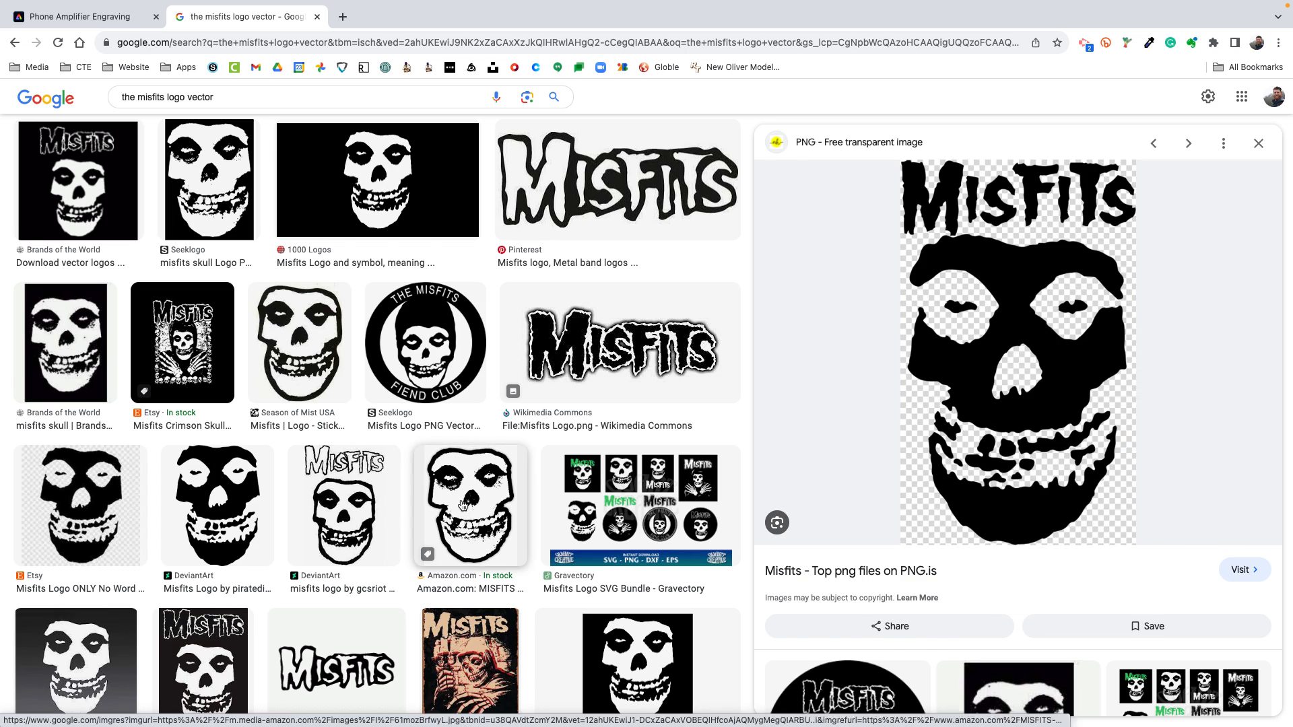
right_click(1008, 343)
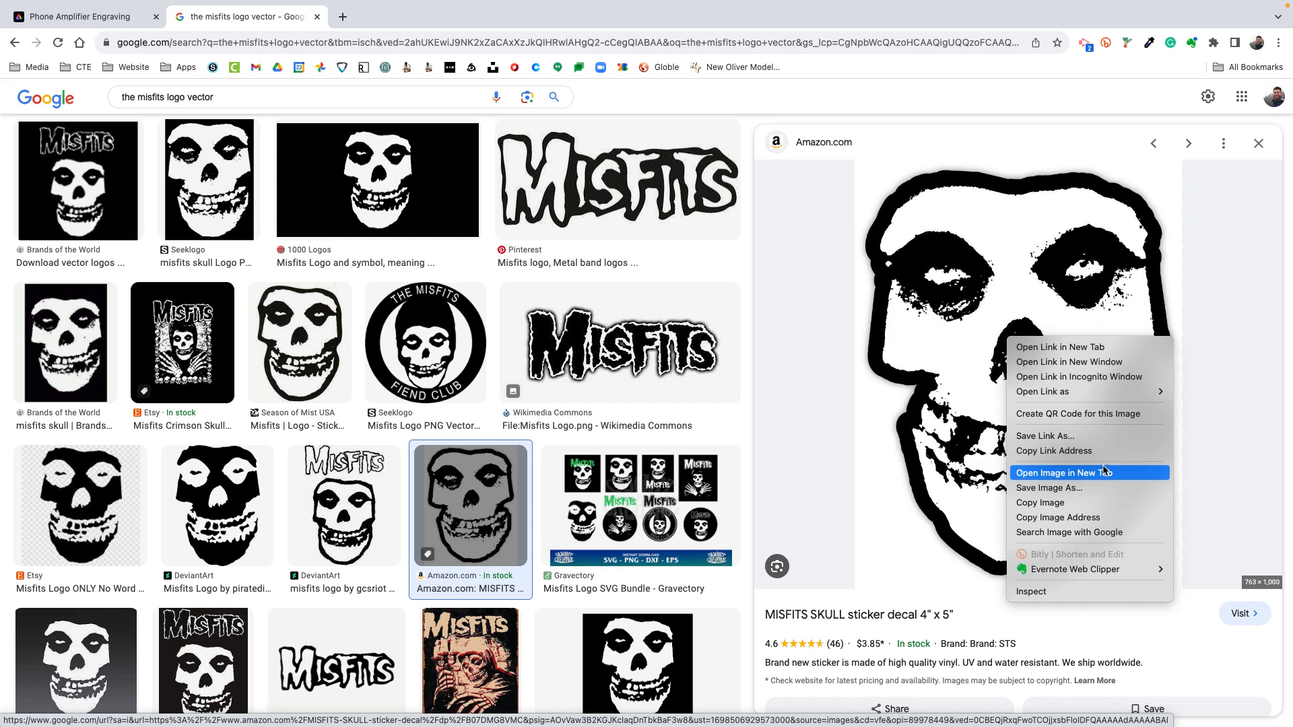
click(1099, 489)
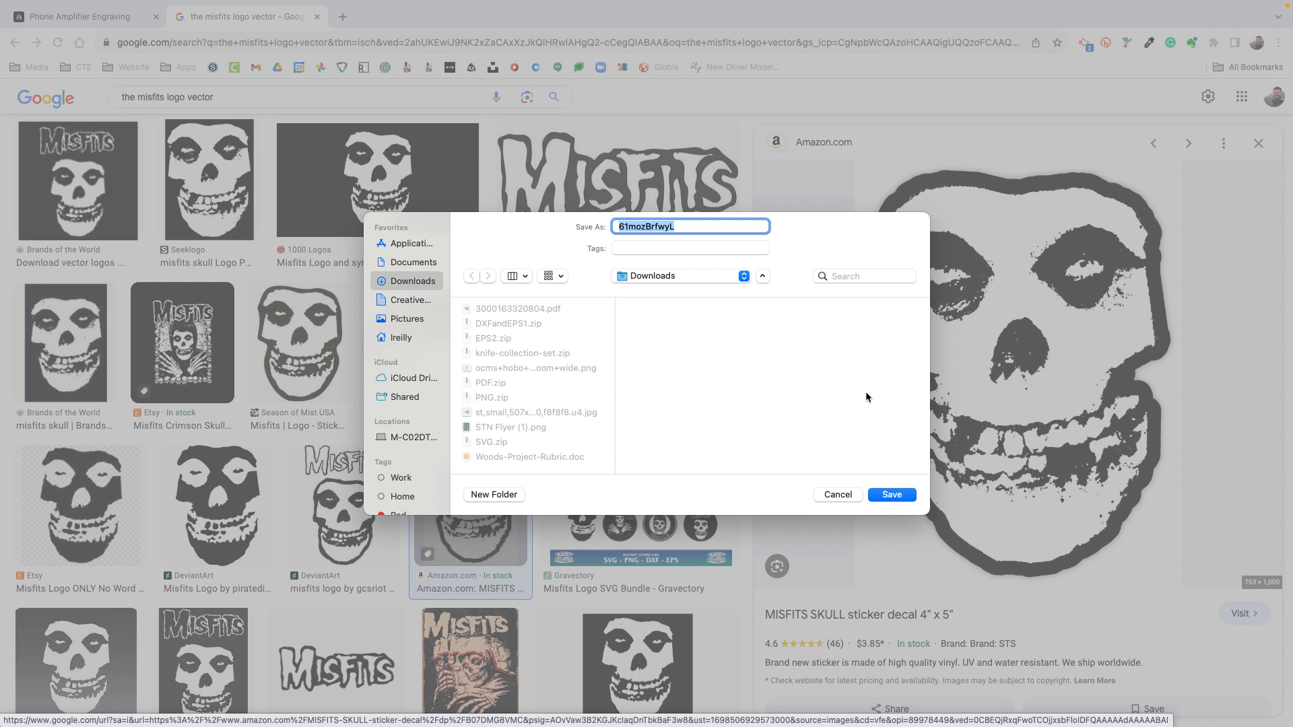
click(899, 499)
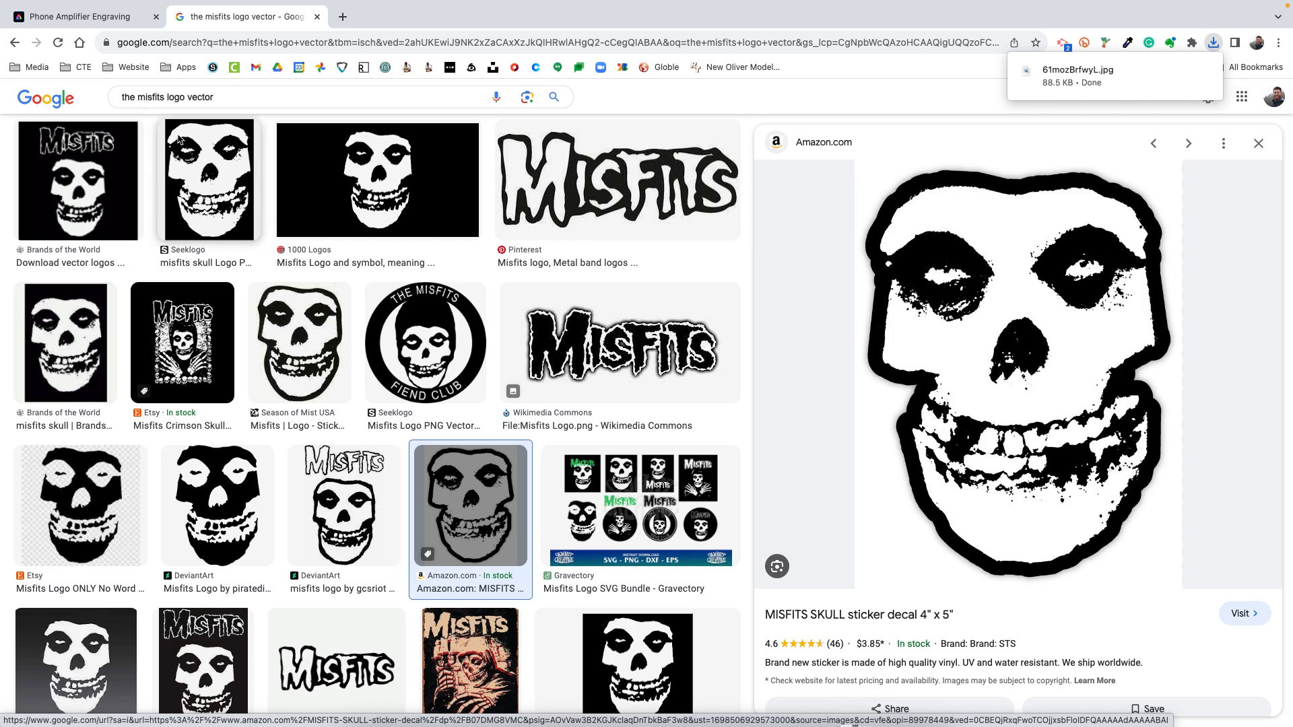
Switch back to the Phone Amplifier Engraving design in Adobe Express and upload 61mozBrfwyL.jpg from Downloads
click(68, 21)
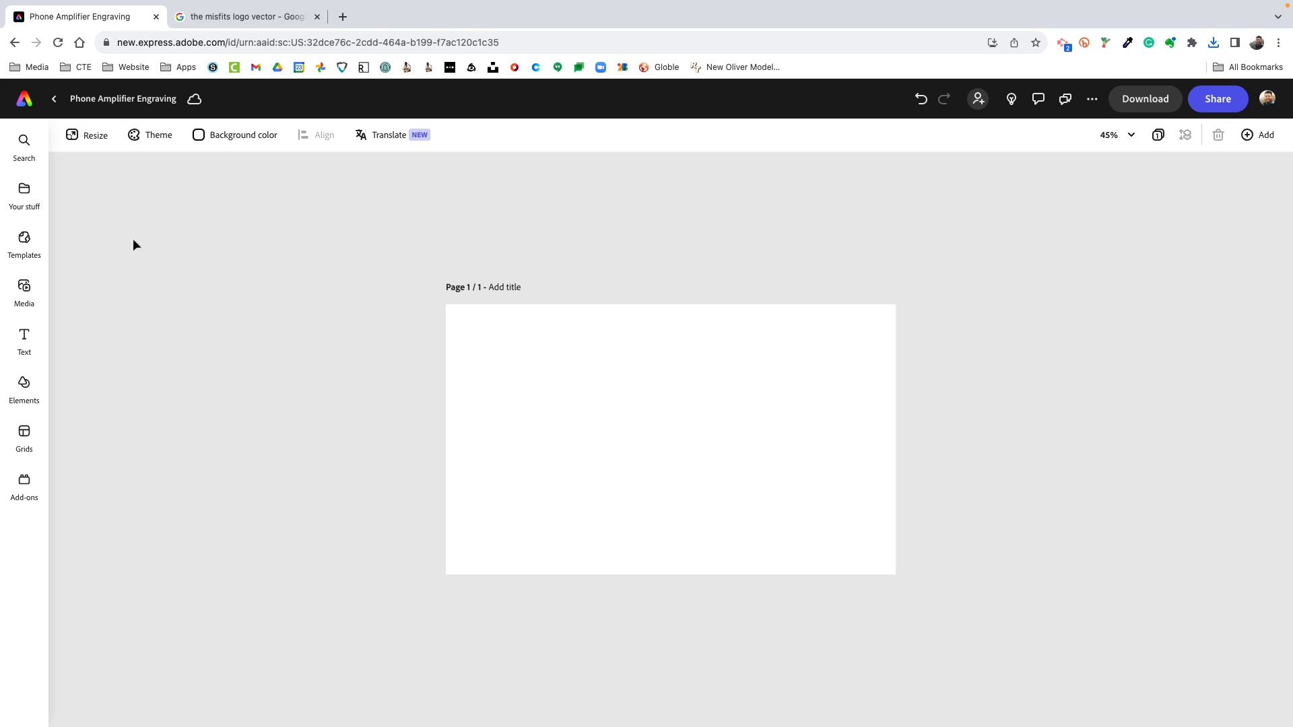
click(24, 289)
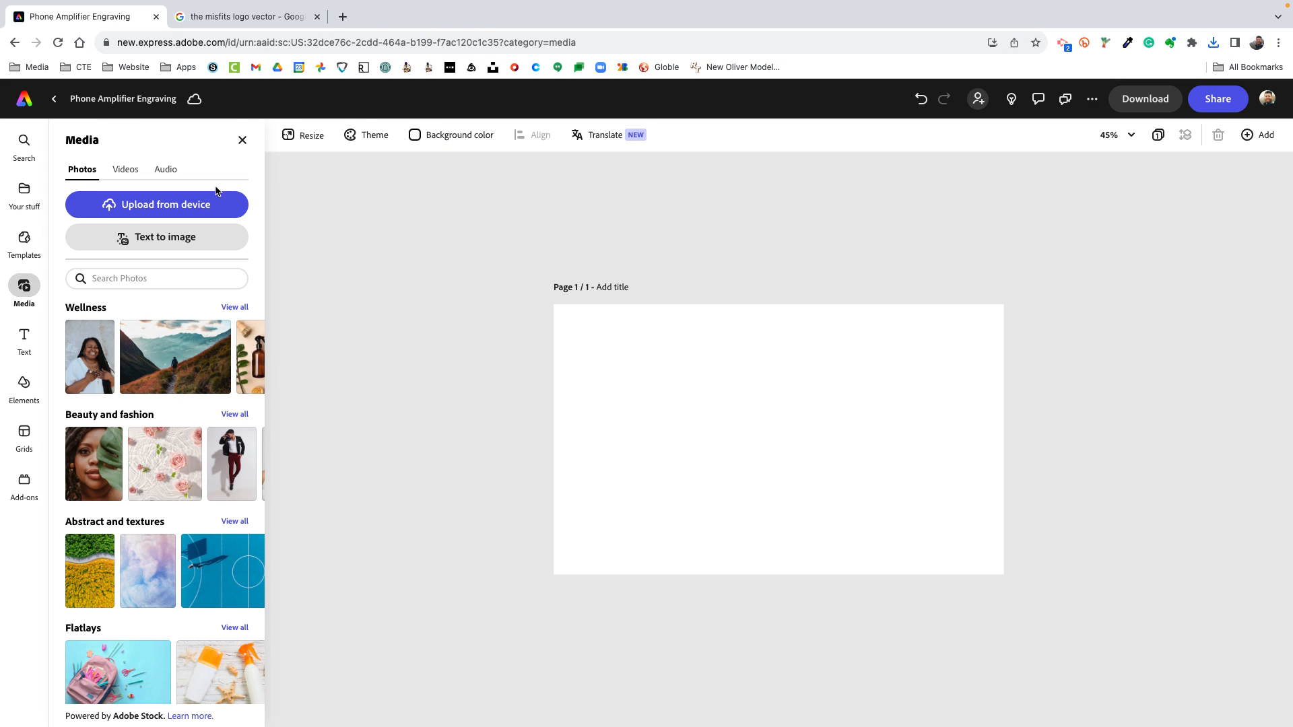
click(174, 209)
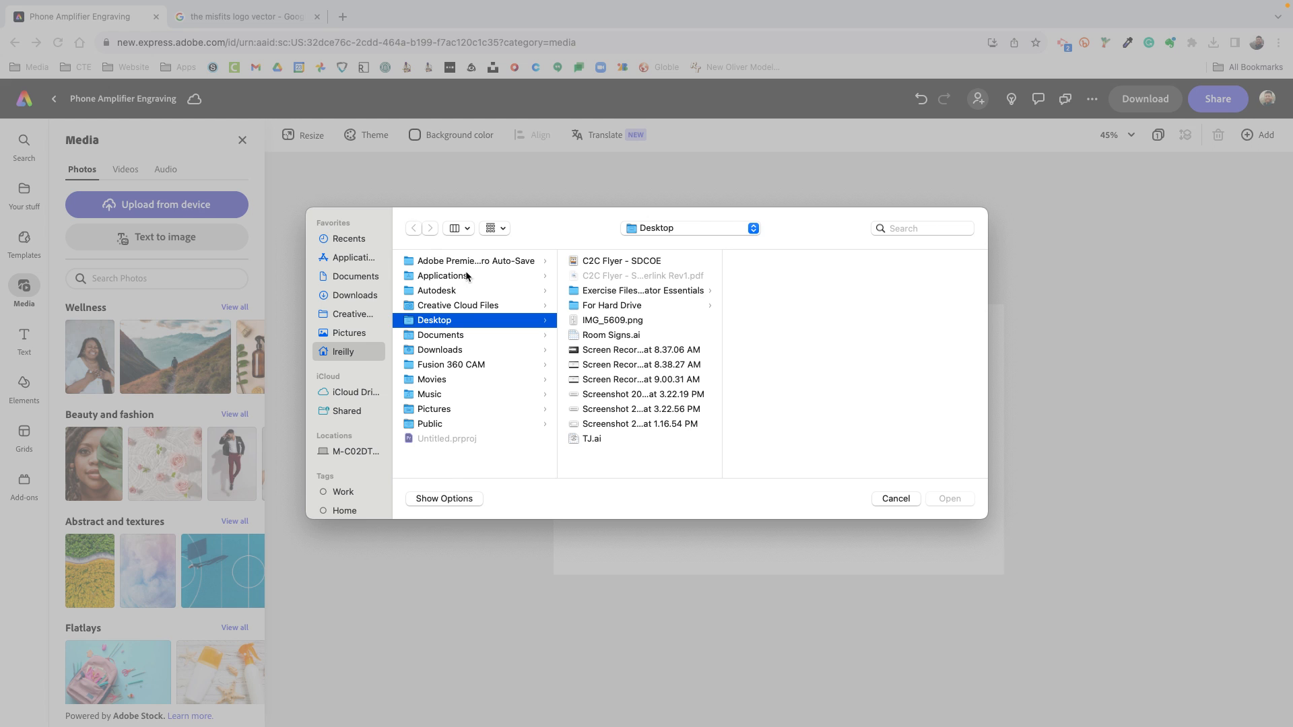
click(439, 348)
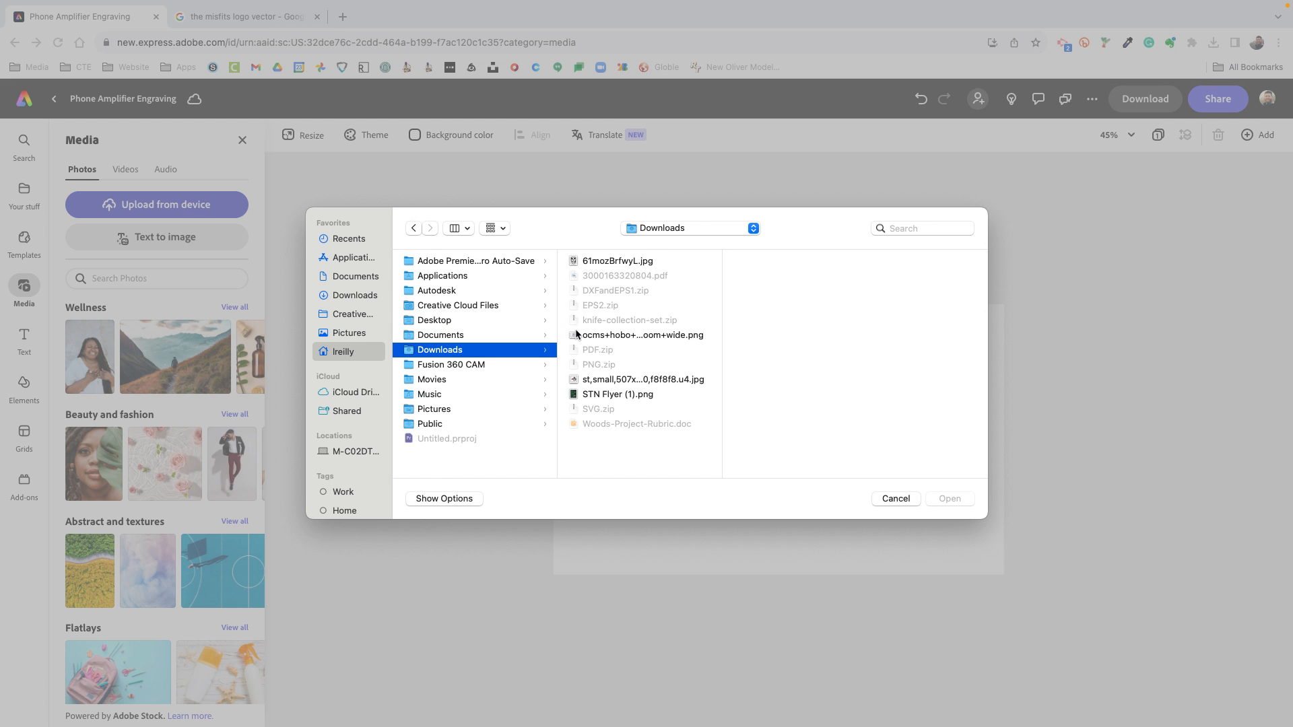
click(621, 263)
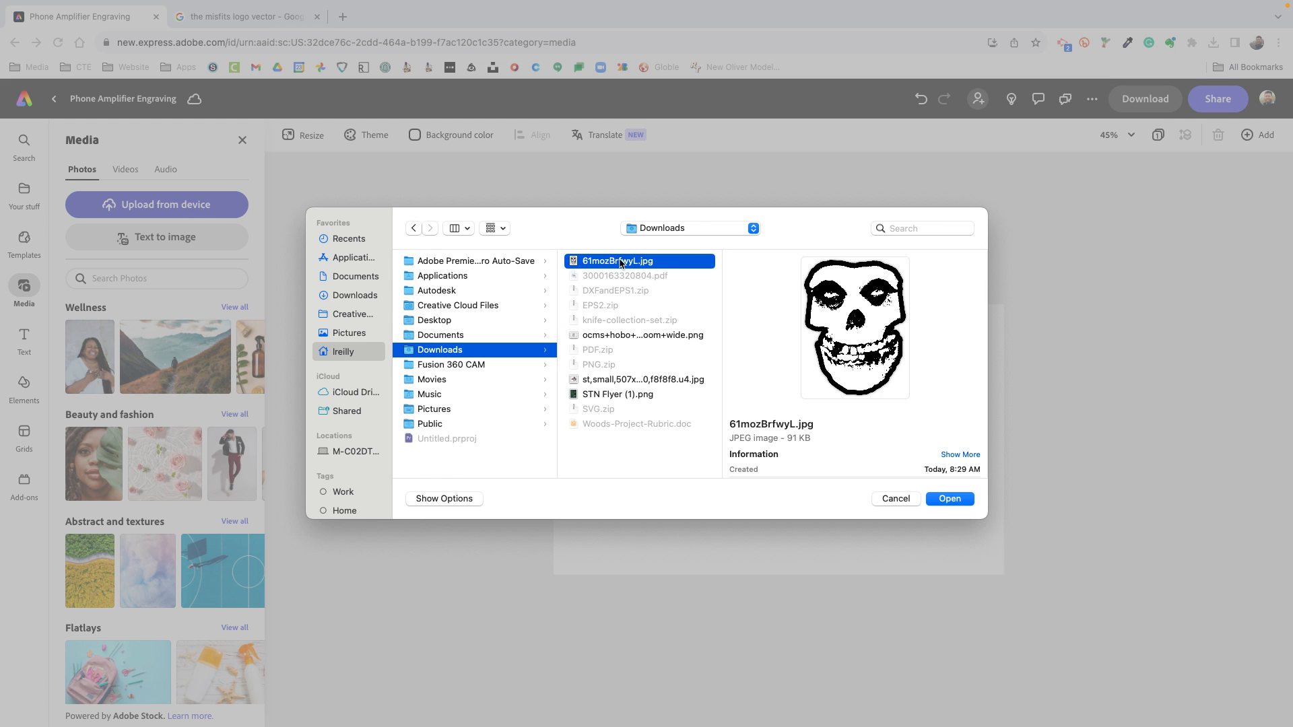
click(966, 501)
Enlarge the skull image slightly and move it partly off the page's upper-left corner, then deselect it
drag(727, 440, 637, 434)
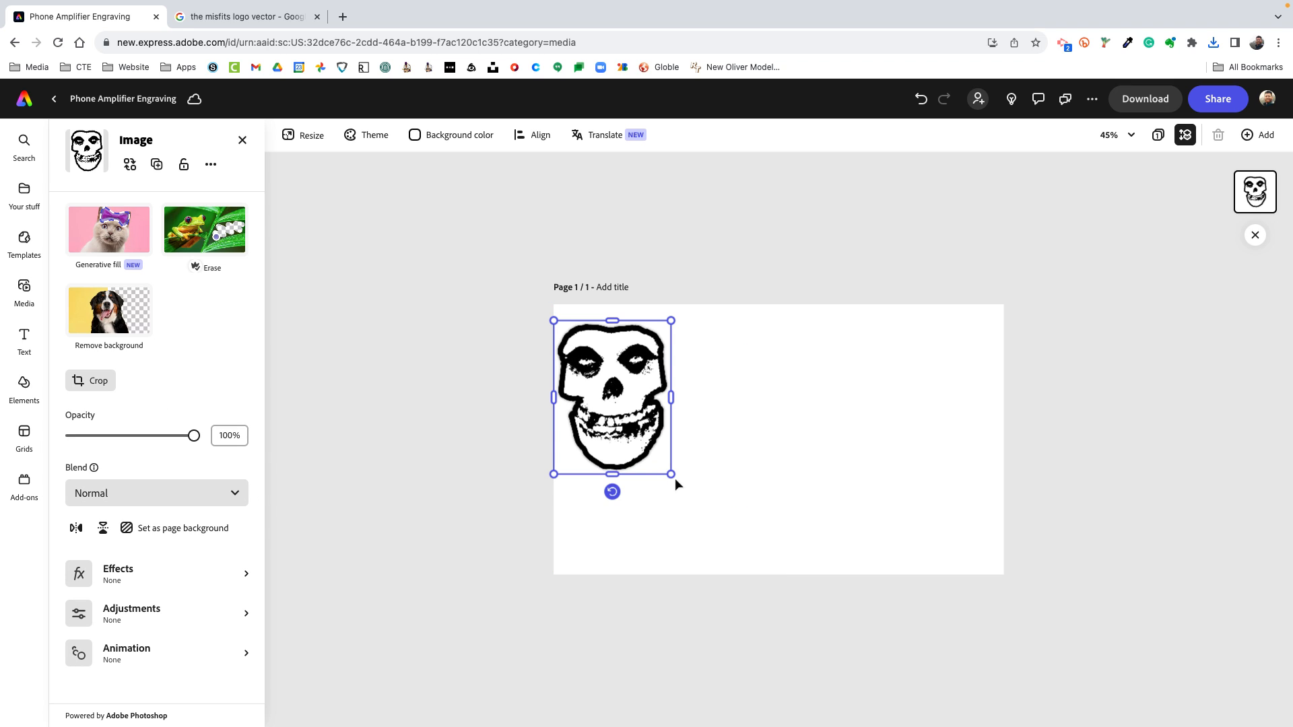
mouse_move(672, 477)
mouse_down()
mouse_move(652, 447)
mouse_move(677, 483)
mouse_up()
mouse_move(608, 445)
mouse_down()
mouse_move(619, 434)
mouse_move(603, 423)
mouse_move(608, 443)
mouse_up()
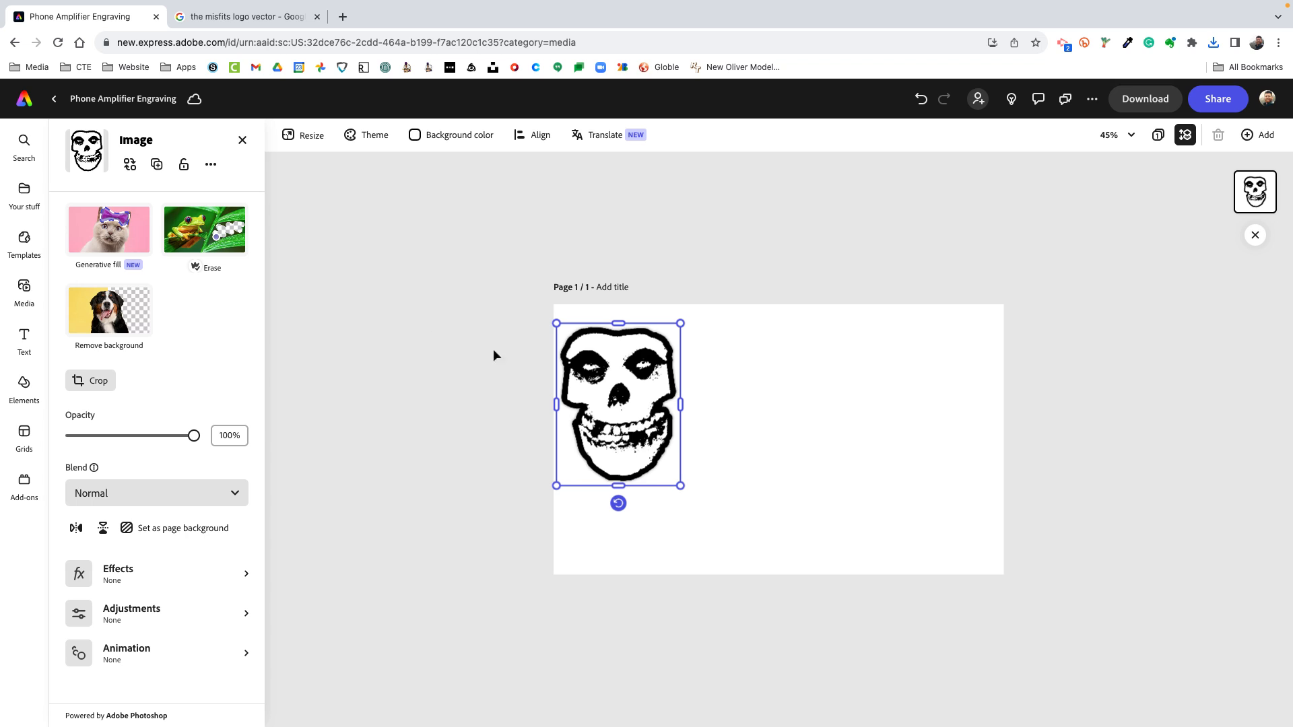
drag(620, 386, 570, 339)
click(331, 362)
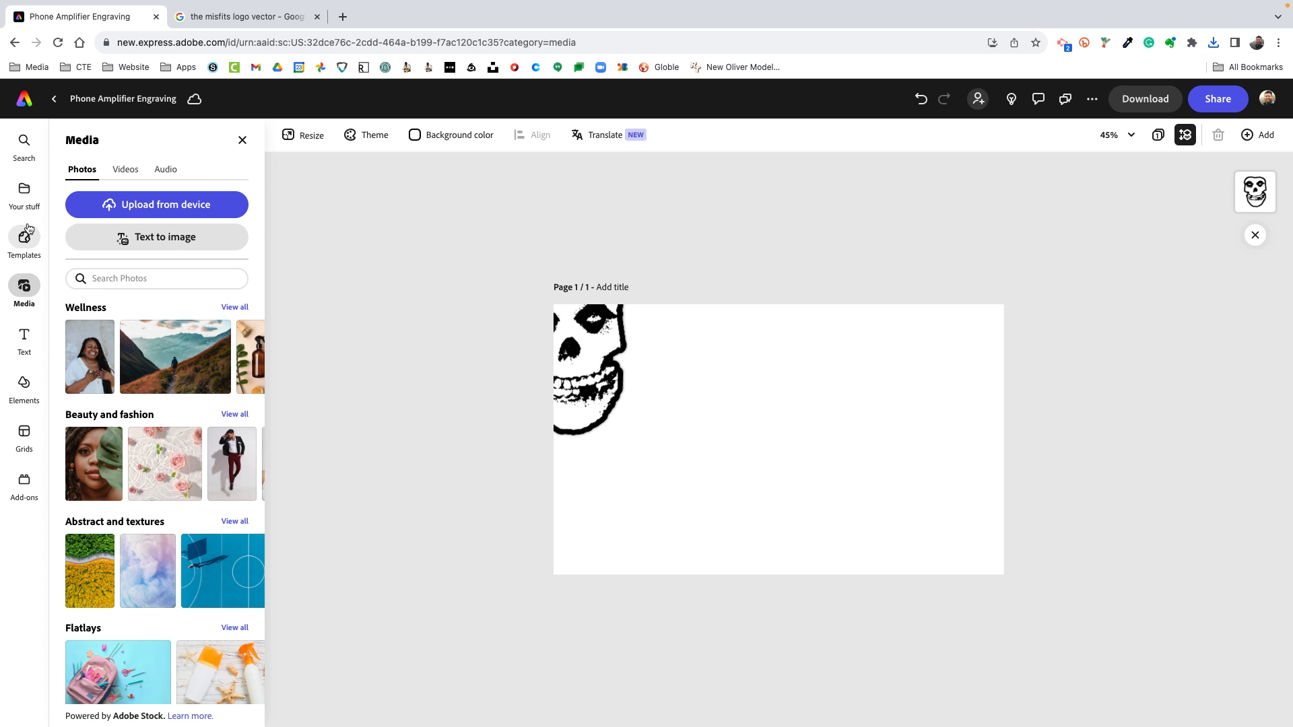
Add a solid black rectangle shape to the page and stretch it into a wide, thin horizontal bar near the middle
click(23, 387)
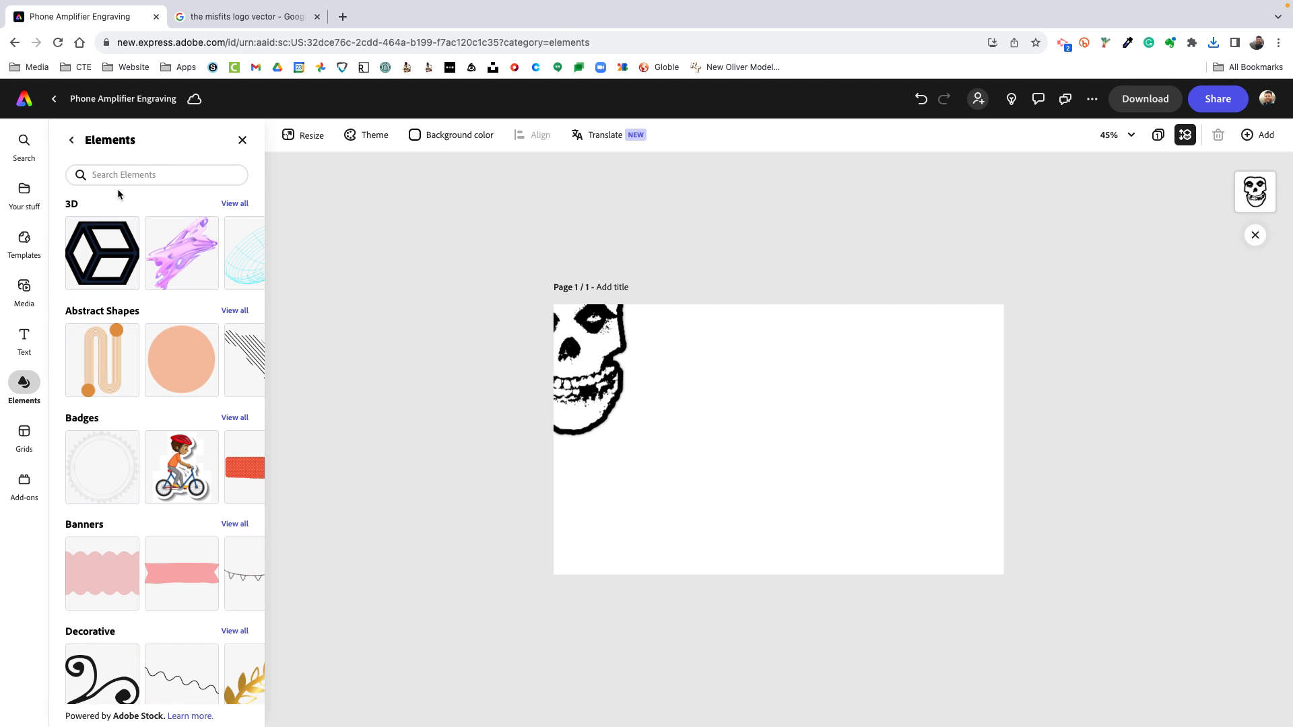
click(71, 140)
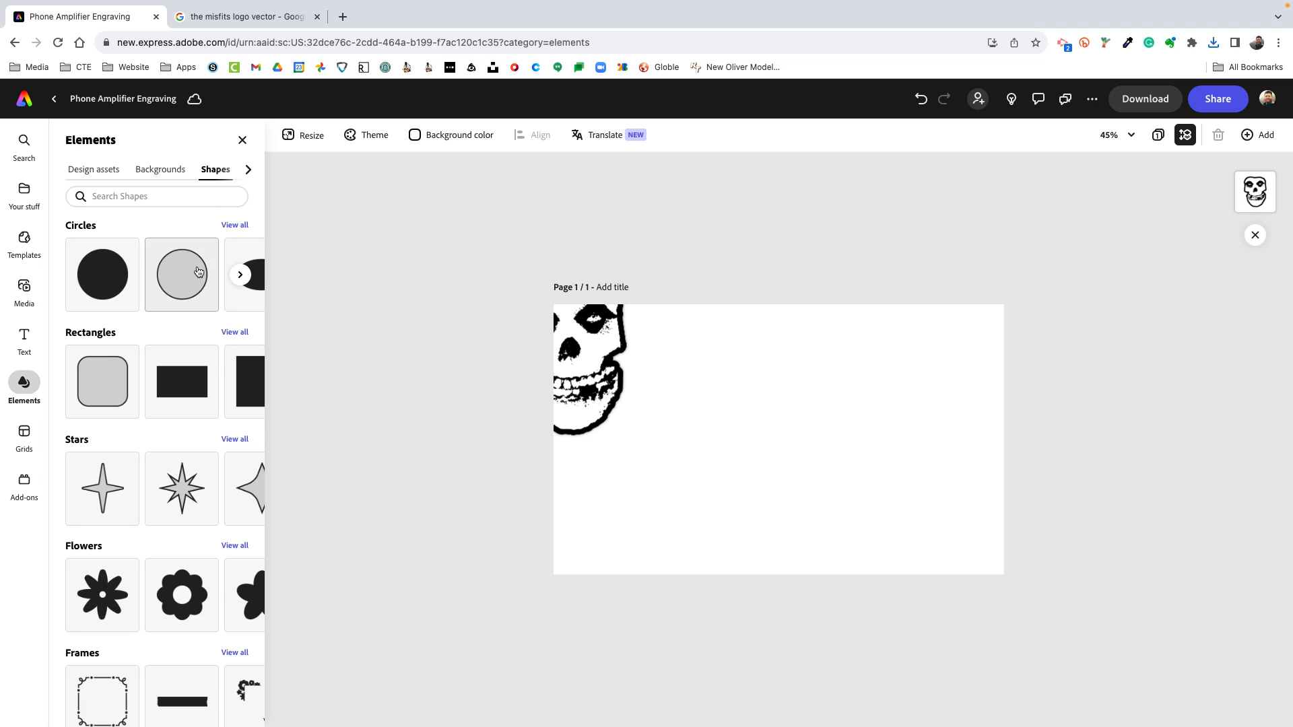
click(182, 382)
drag(755, 432, 677, 442)
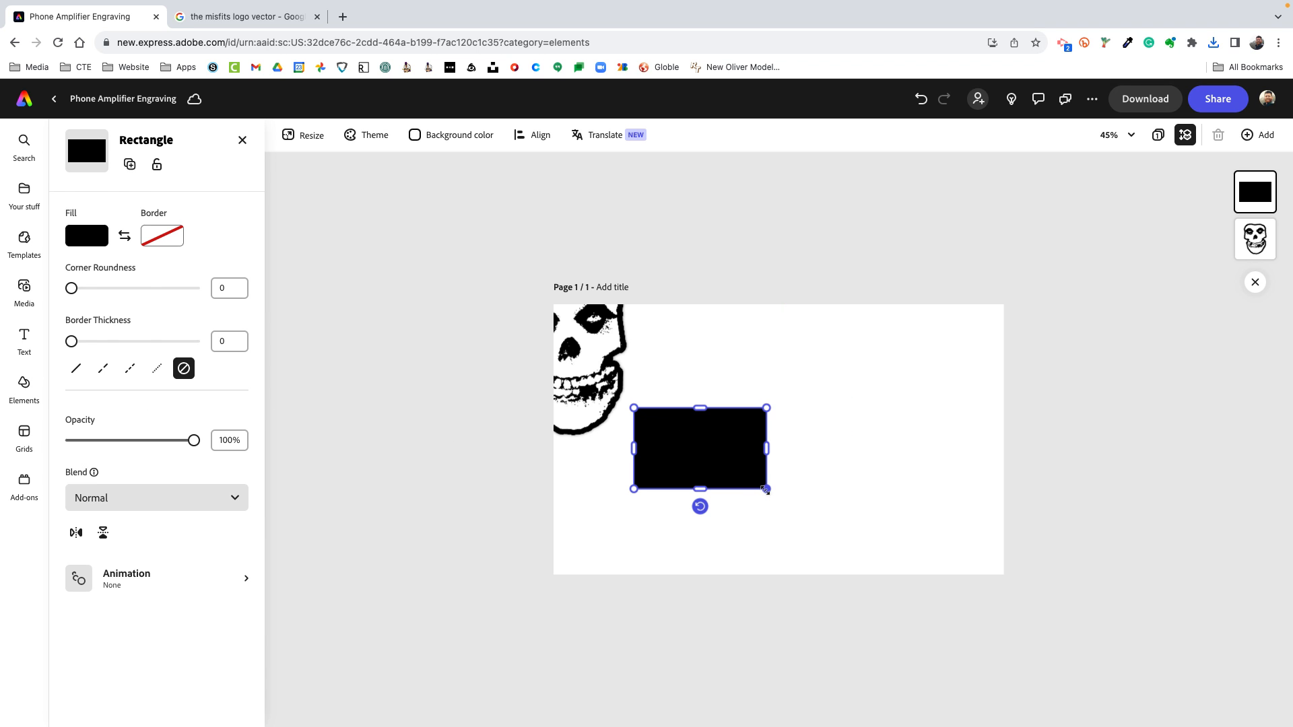
drag(765, 489, 899, 457)
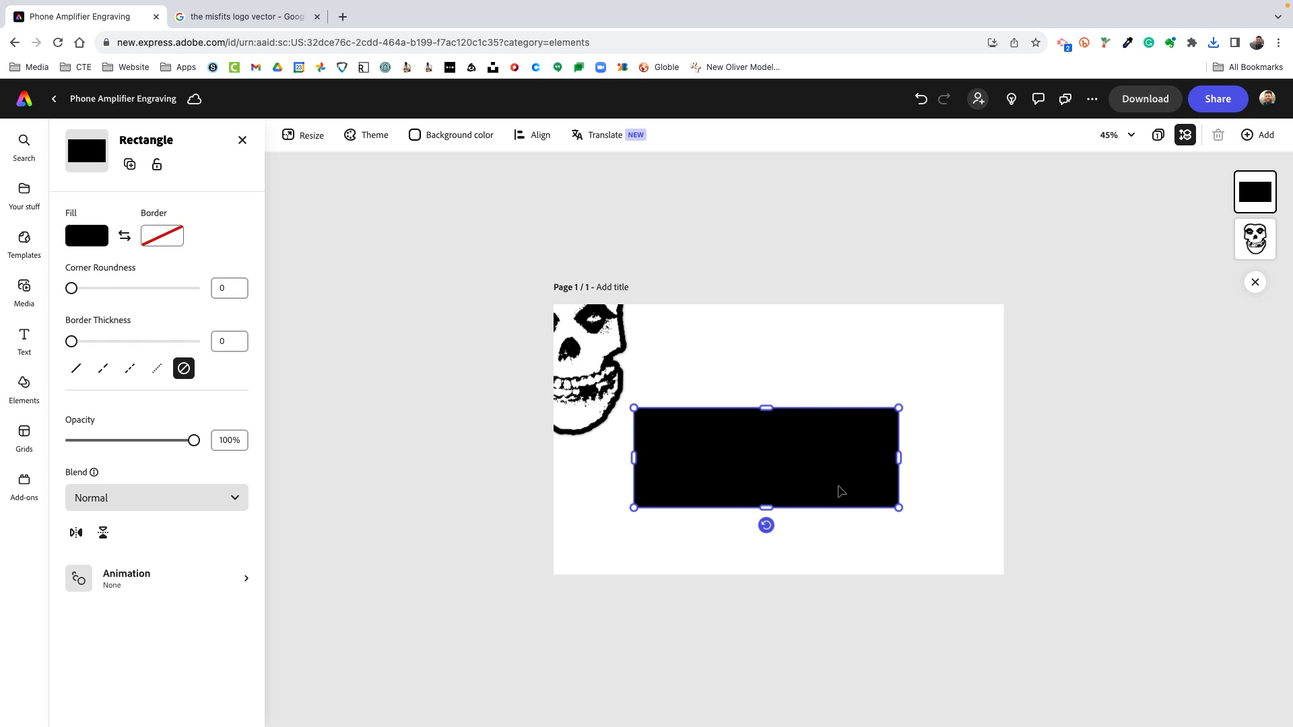
drag(765, 508, 736, 427)
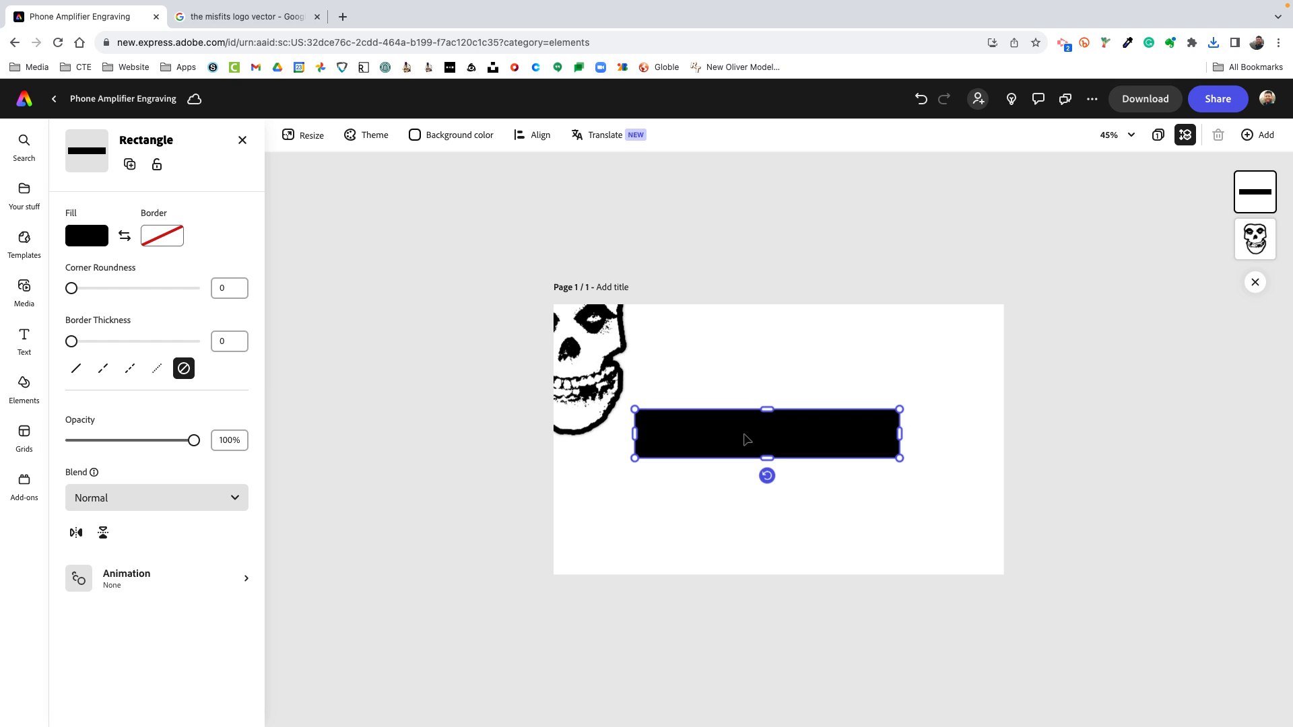
Enlarge the skull image to nearly the page height behind the black bar, centre both on each other, and deselect them
click(584, 364)
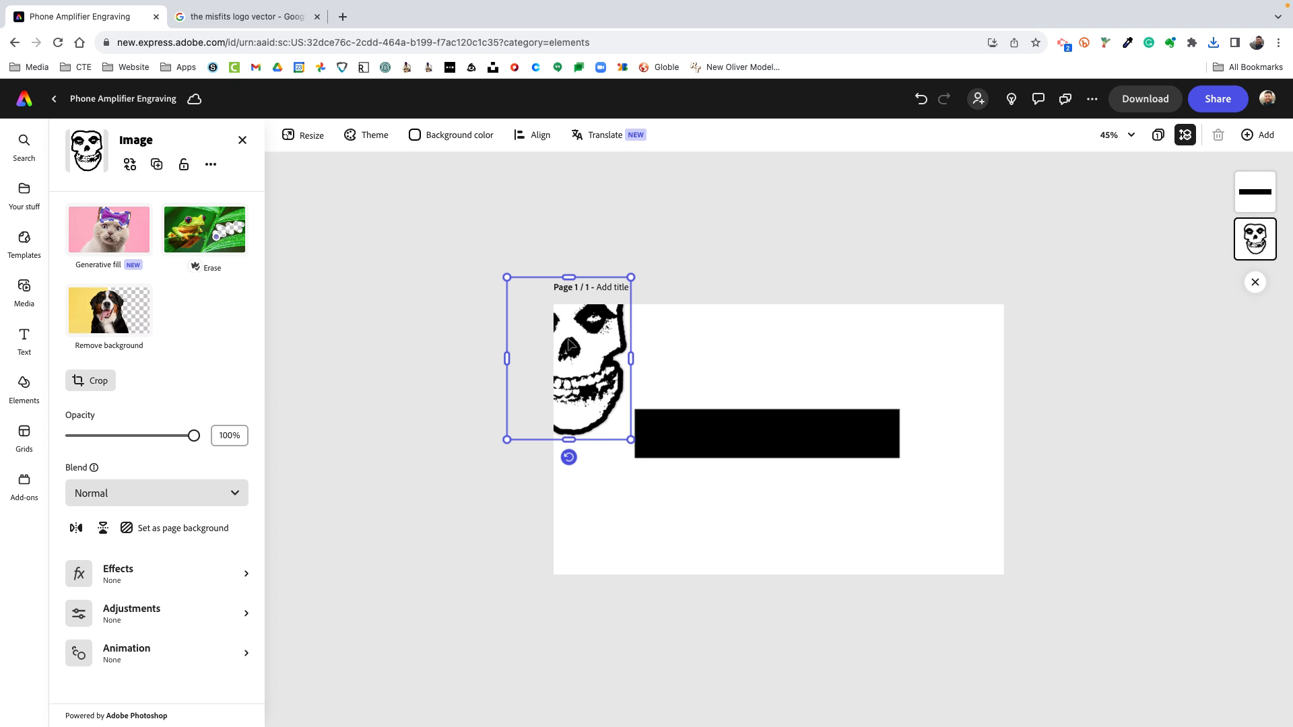
drag(580, 342, 736, 404)
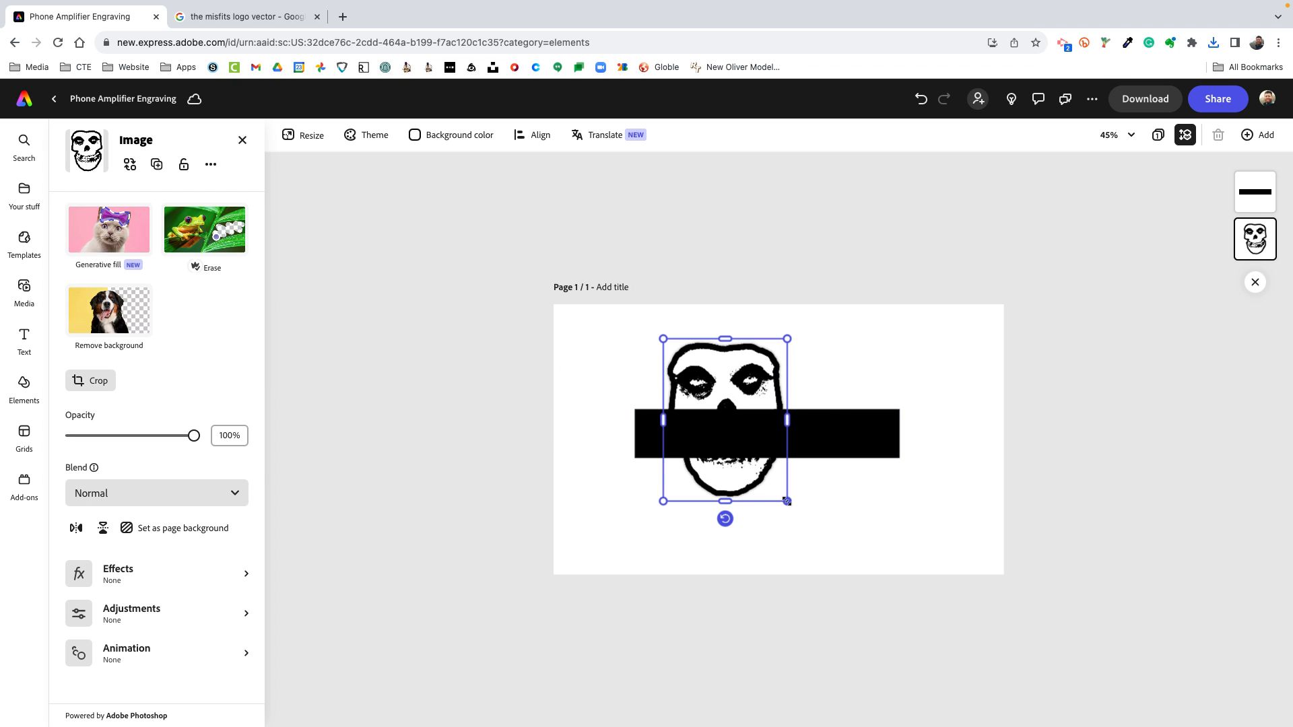
drag(786, 501, 875, 574)
drag(781, 543, 800, 503)
drag(730, 436, 745, 434)
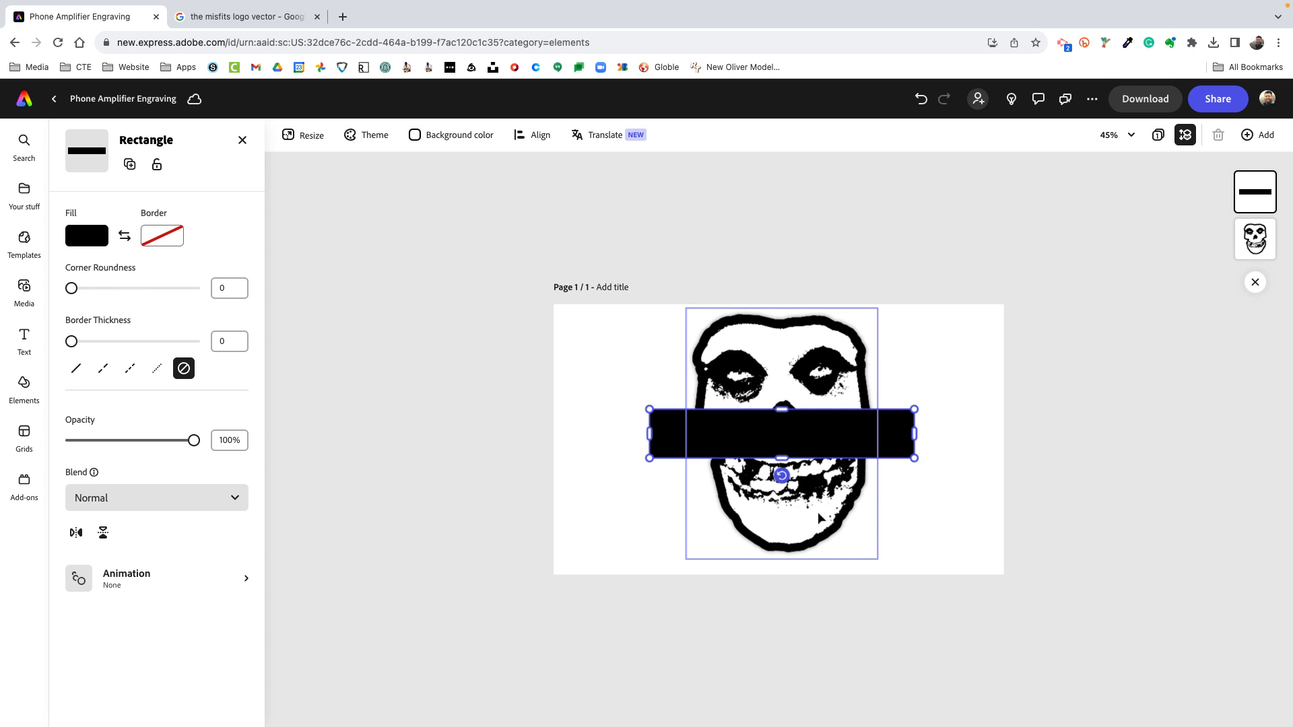
click(821, 517)
click(1080, 358)
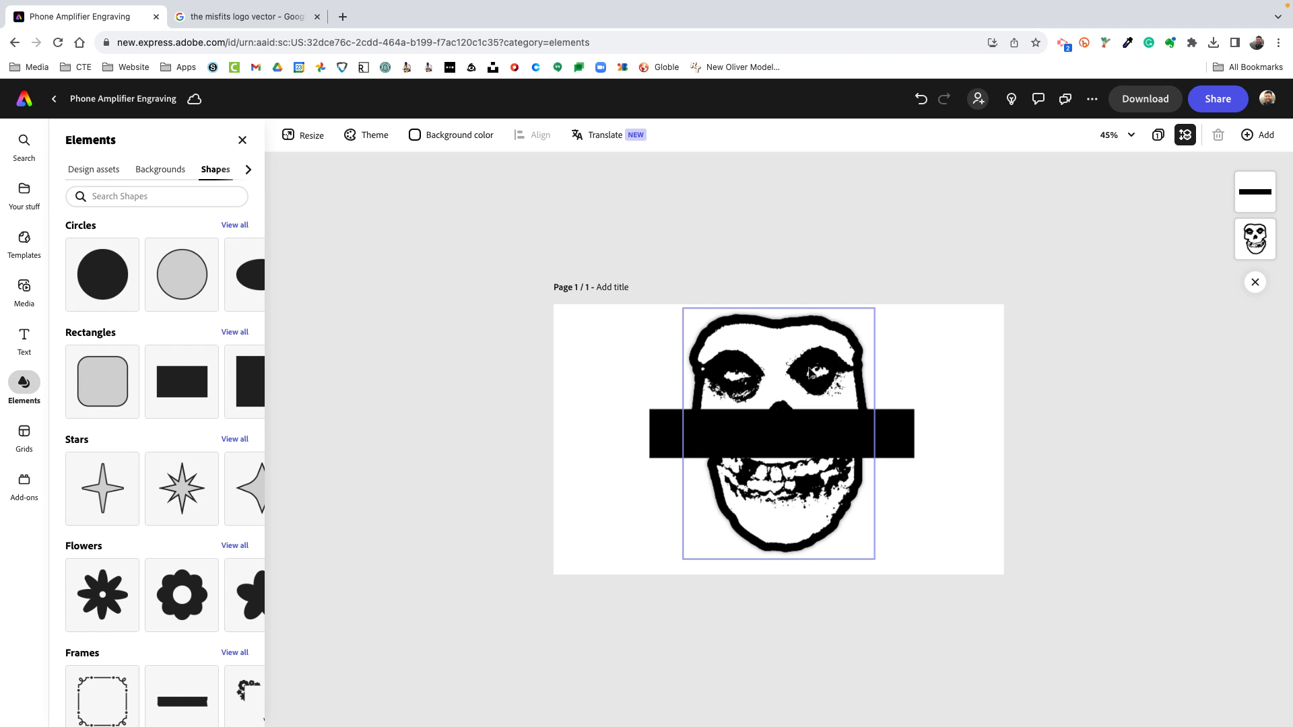
Shrink the skull image into the page's upper-left corner, try tilting it counterclockwise, and undo the tilt
drag(835, 476, 710, 473)
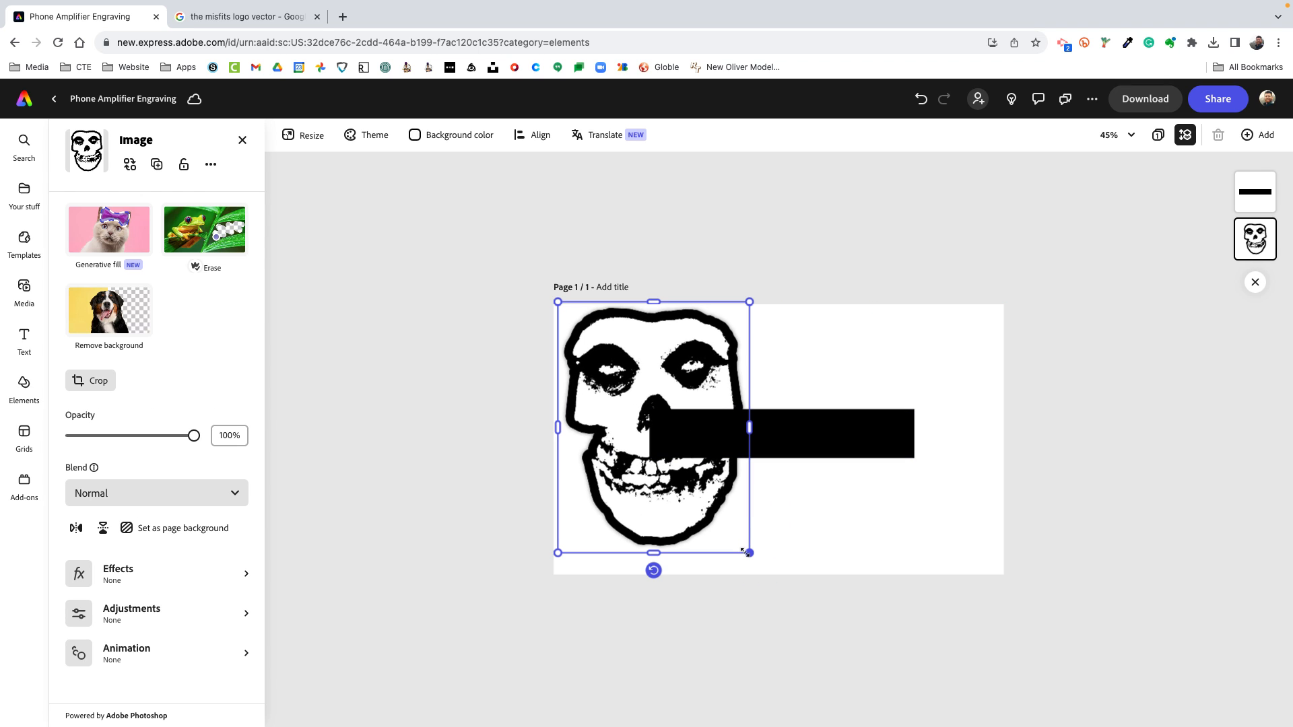
drag(749, 552, 644, 445)
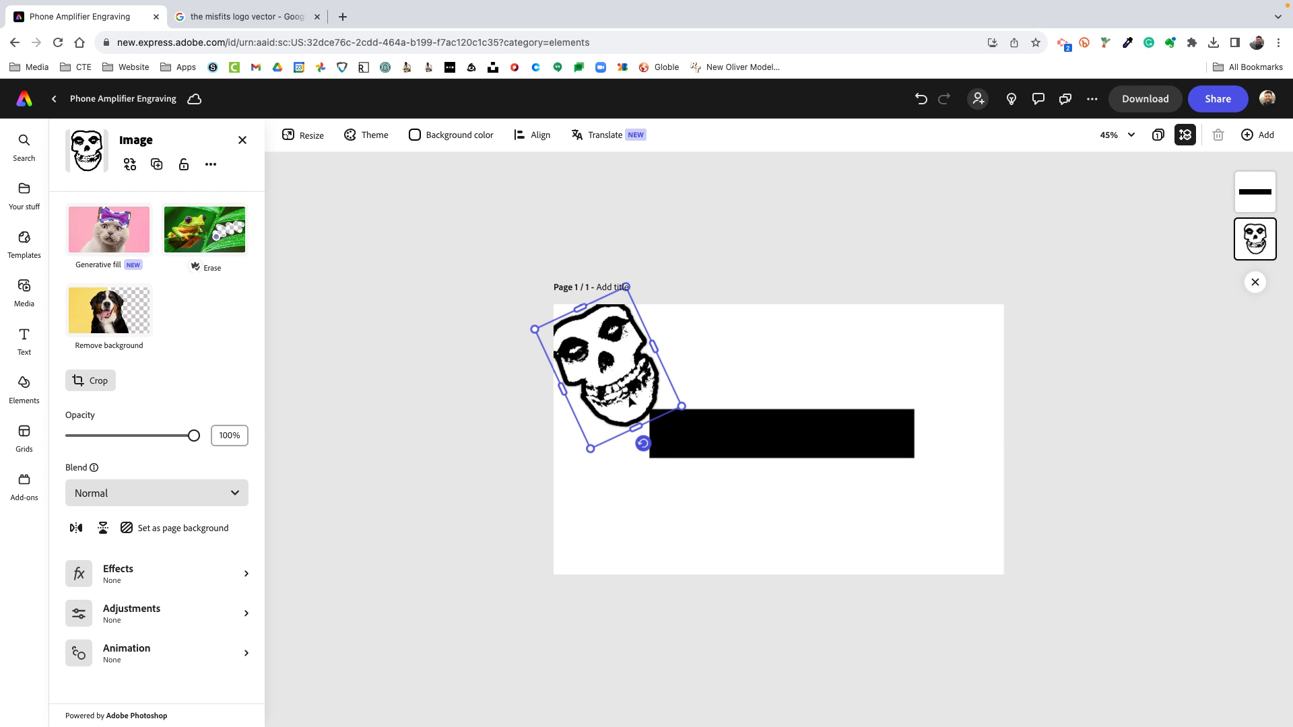
drag(629, 397, 614, 382)
key(super+z)
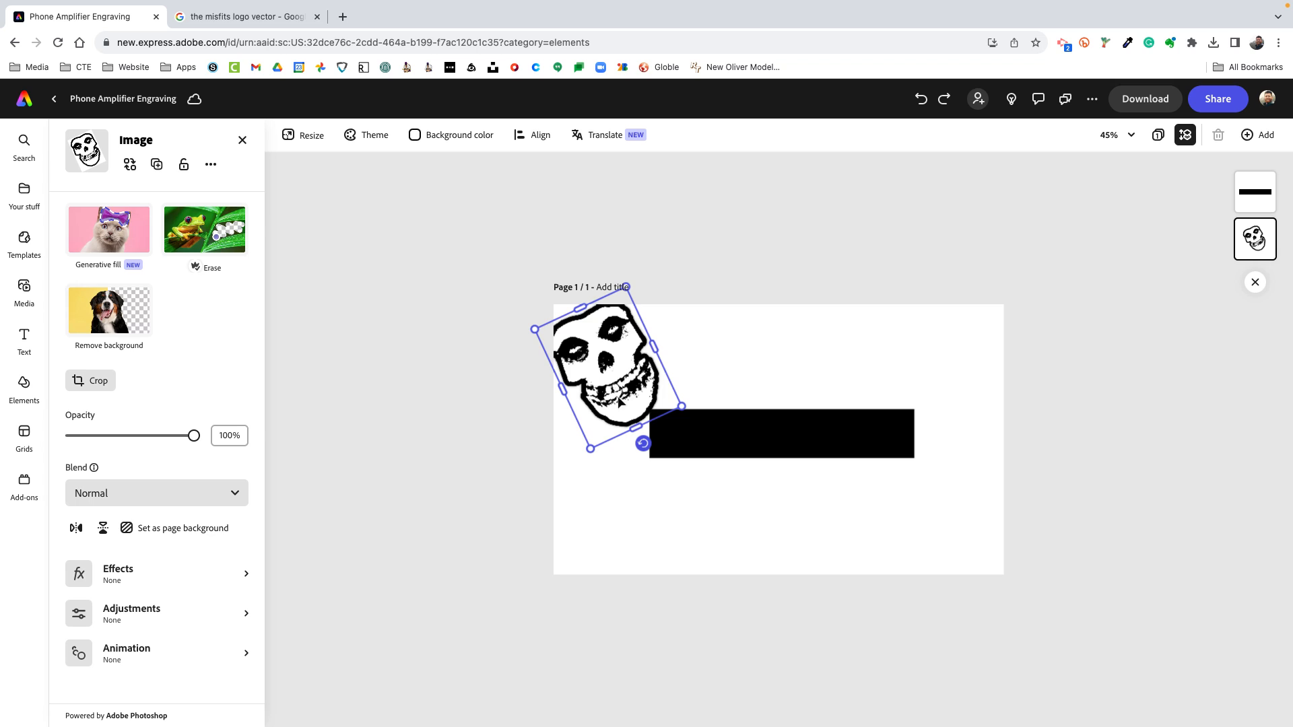
key(super+z)
key(super+z)
Shift the skull image fully onto the page in its upper-left corner and delete it from the design
click(576, 385)
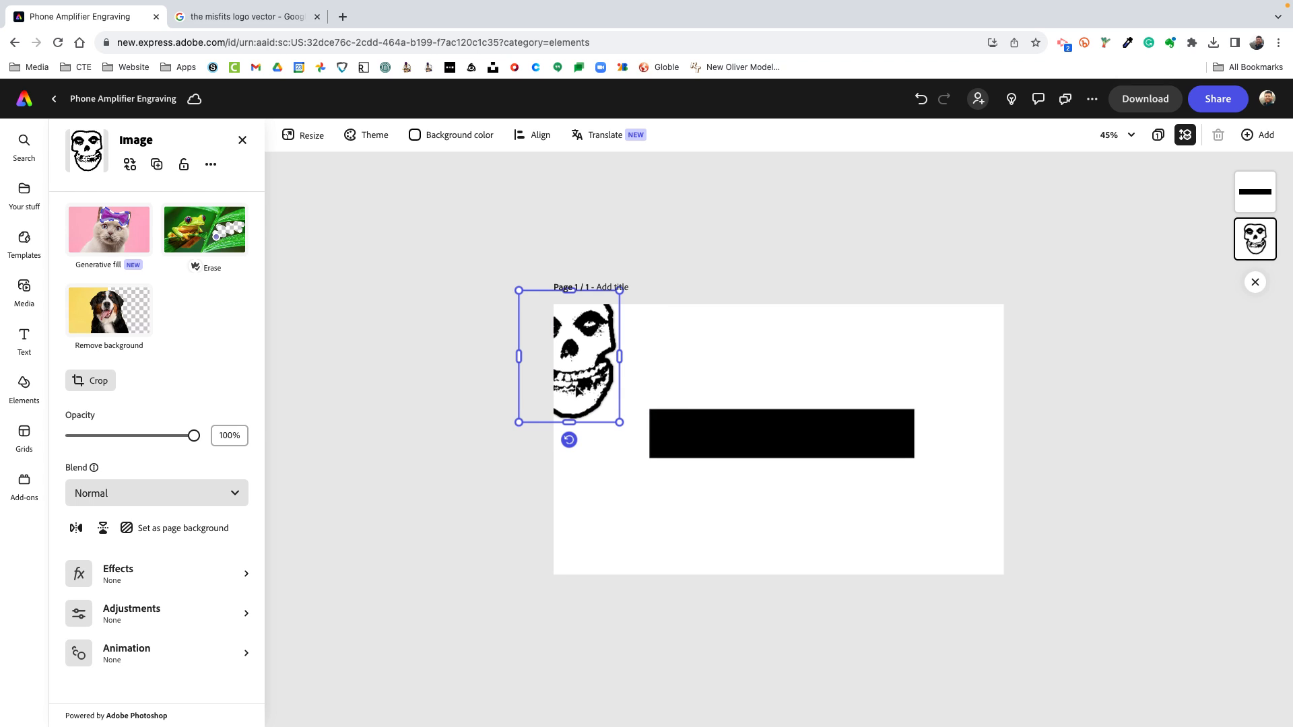
drag(576, 388, 614, 405)
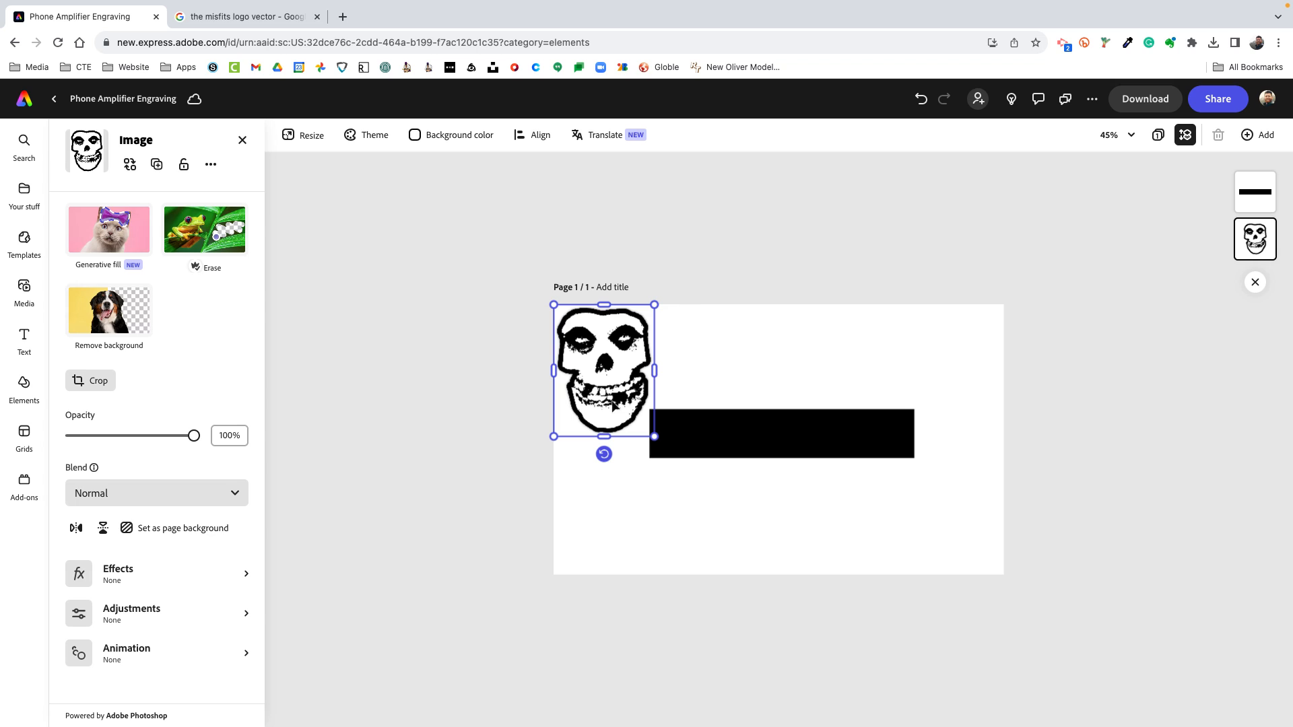
key(Delete)
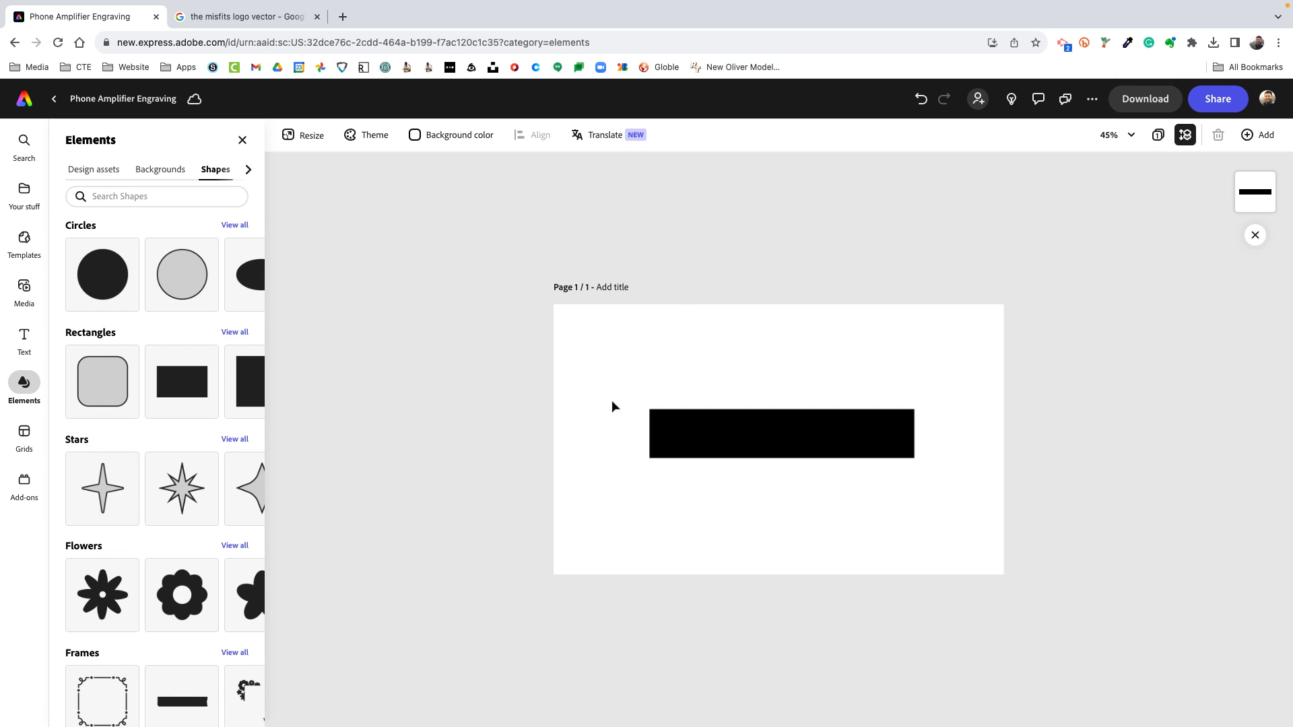
Review the file formats available for downloading the design and close the download options without exporting
click(1138, 102)
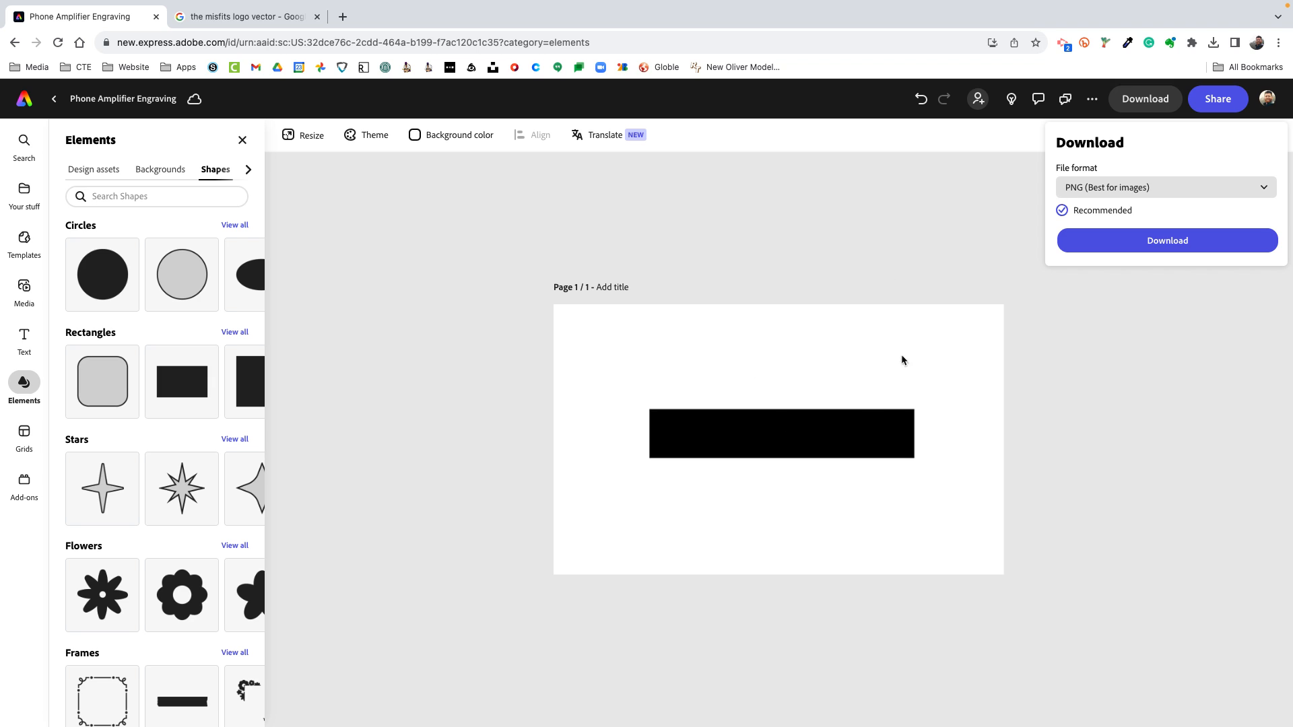
click(1246, 190)
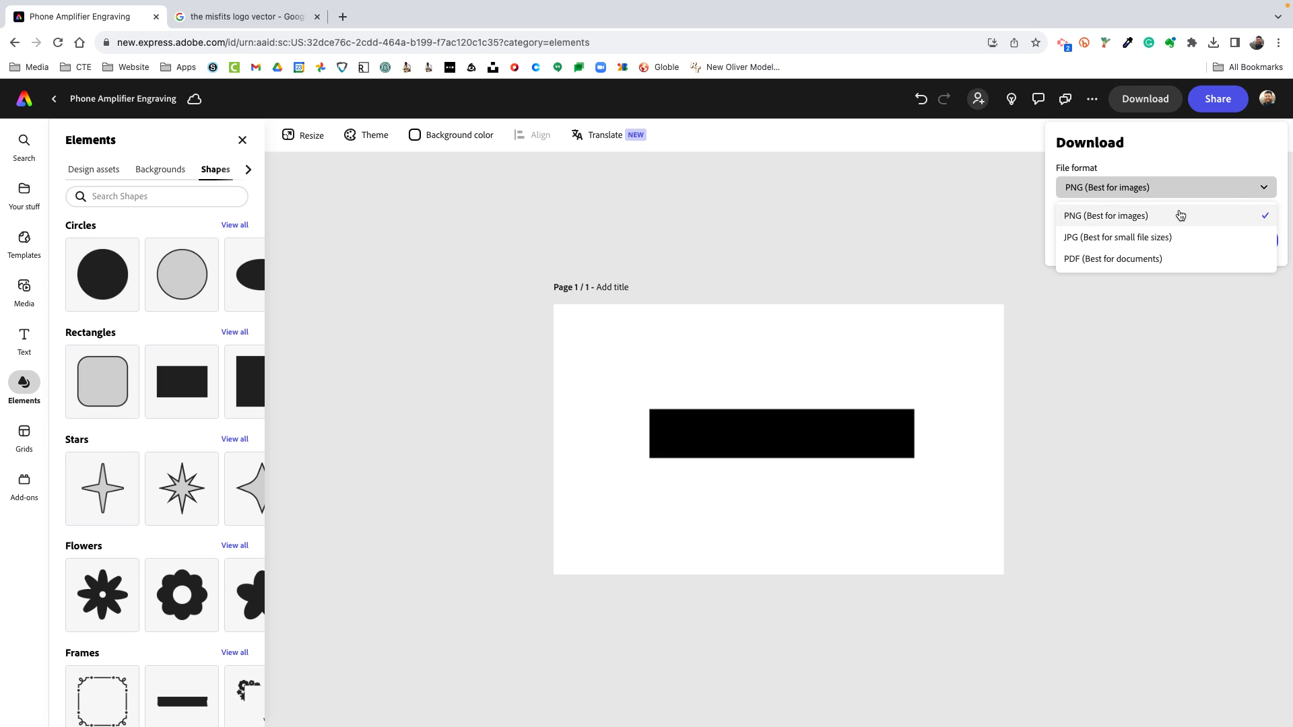
click(1162, 402)
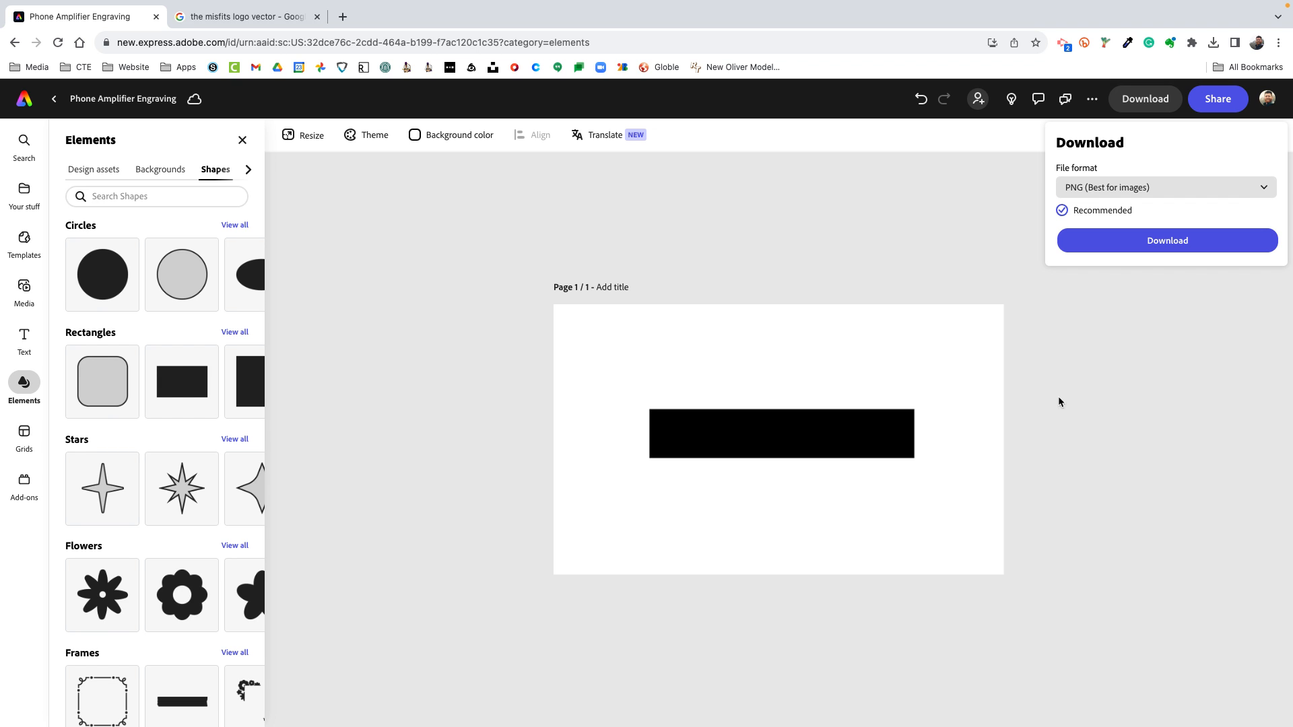
click(1118, 401)
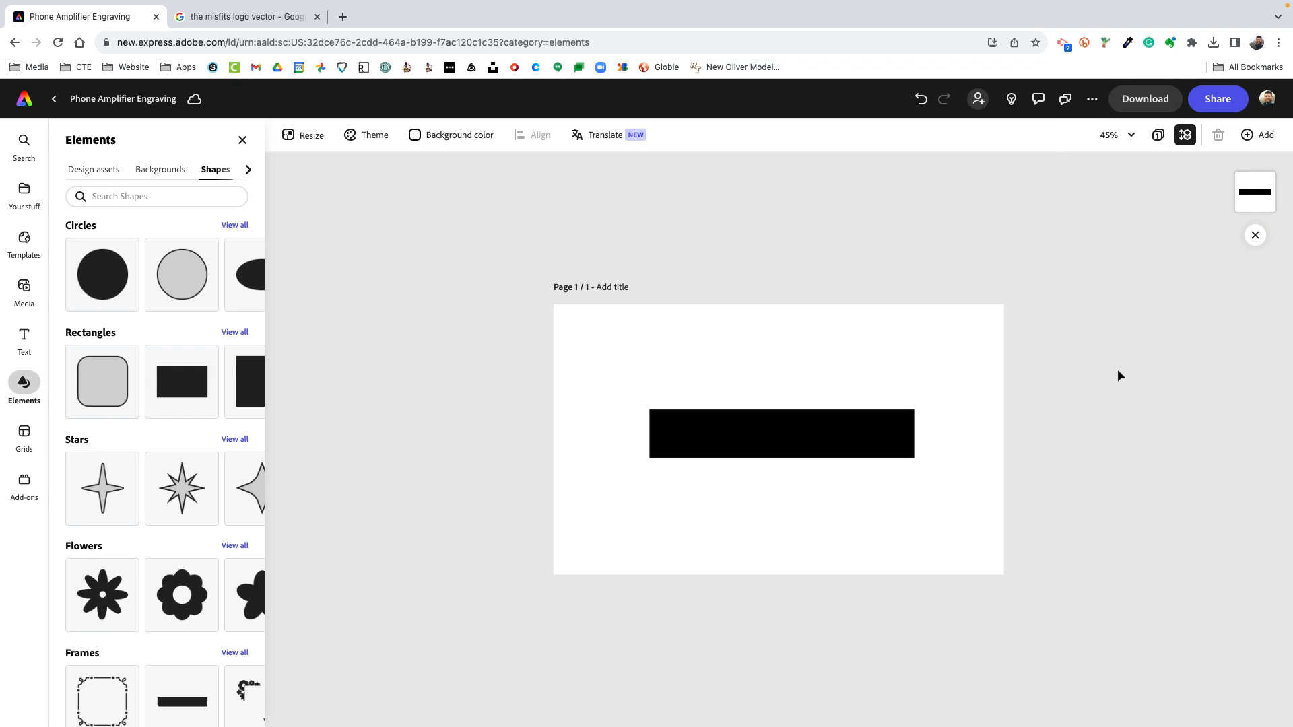